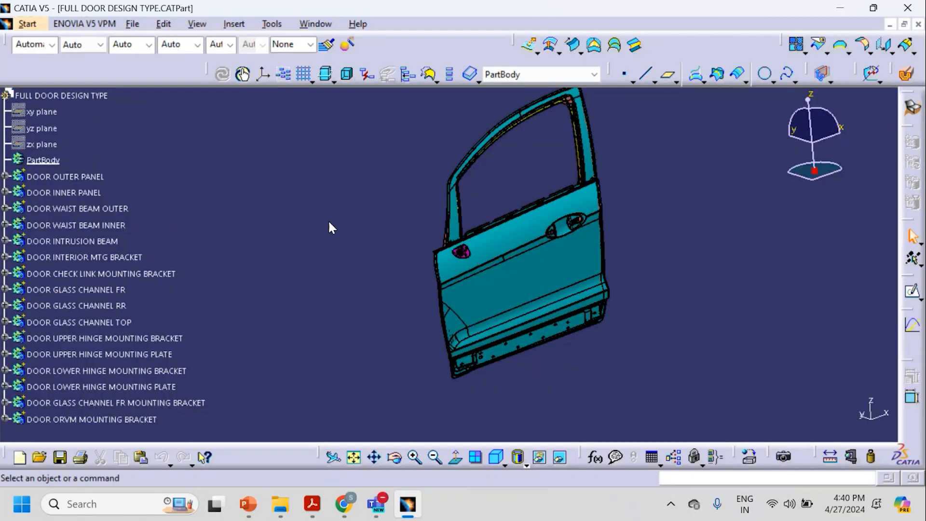
Step: Hide all bodies from the door inner panel through the door ORVM mounting bracket, keeping only the door outer panel displayed
{"action": "middle_click_drag", "start_coordinate": [609, 279], "coordinate": [727, 282]}
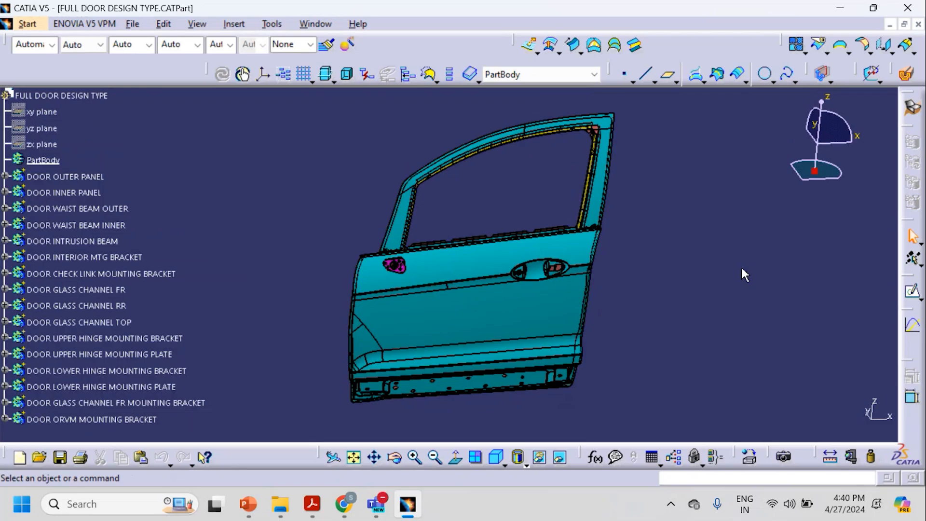
{"action": "middle_click_drag", "start_coordinate": [688, 229], "coordinate": [480, 266]}
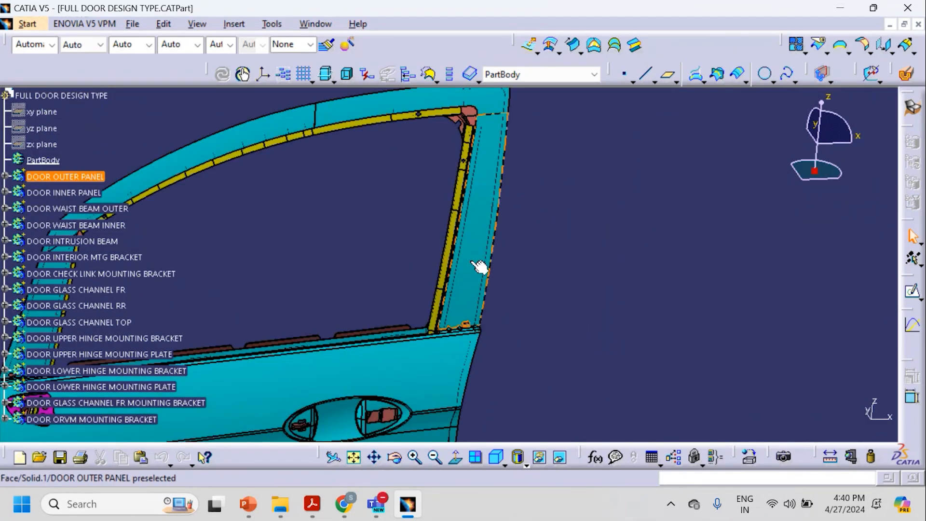
{"action": "middle_click_drag", "start_coordinate": [586, 312], "coordinate": [531, 314]}
{"action": "scroll", "coordinate": [530, 313], "scroll_direction": "up", "scroll_amount": 2}
{"action": "left_click", "coordinate": [77, 283]}
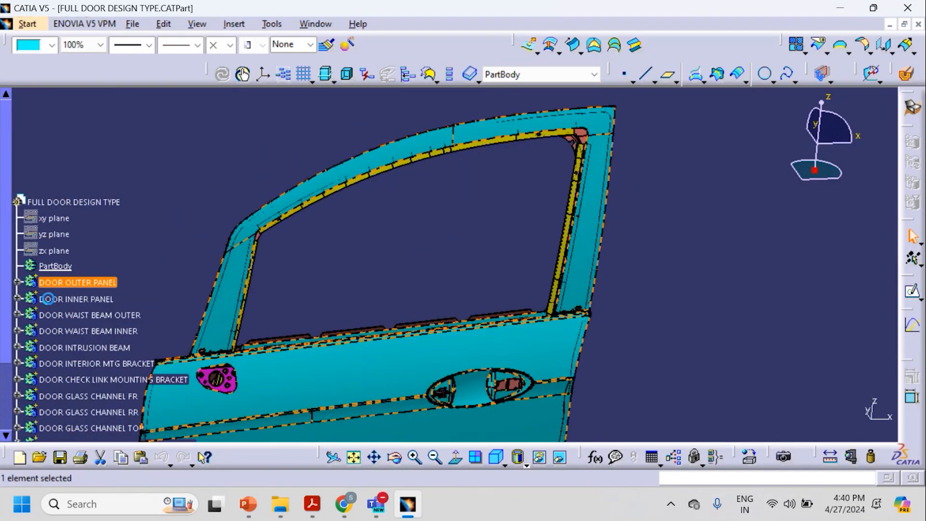
{"action": "scroll", "coordinate": [6, 337], "scroll_direction": "down", "scroll_amount": 3}
{"action": "left_click", "coordinate": [102, 234]}
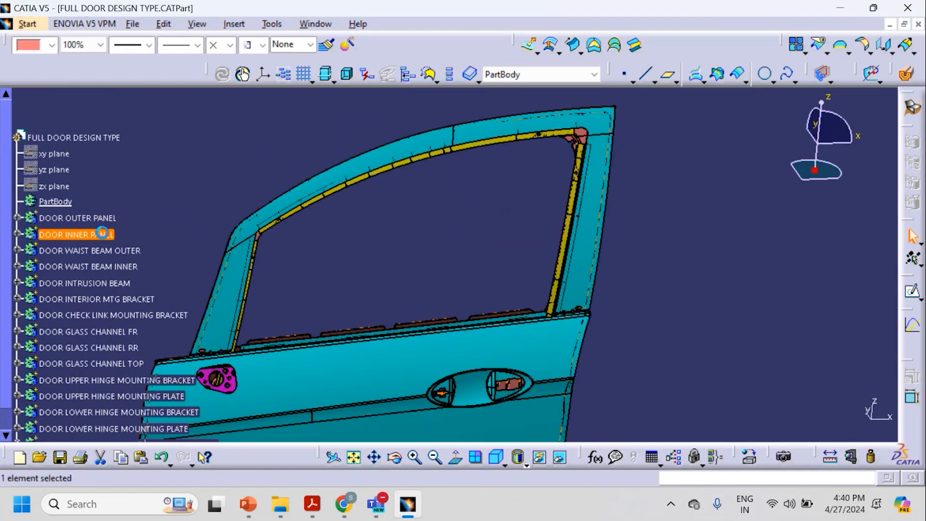
{"action": "scroll", "coordinate": [10, 310], "scroll_direction": "down", "scroll_amount": 1}
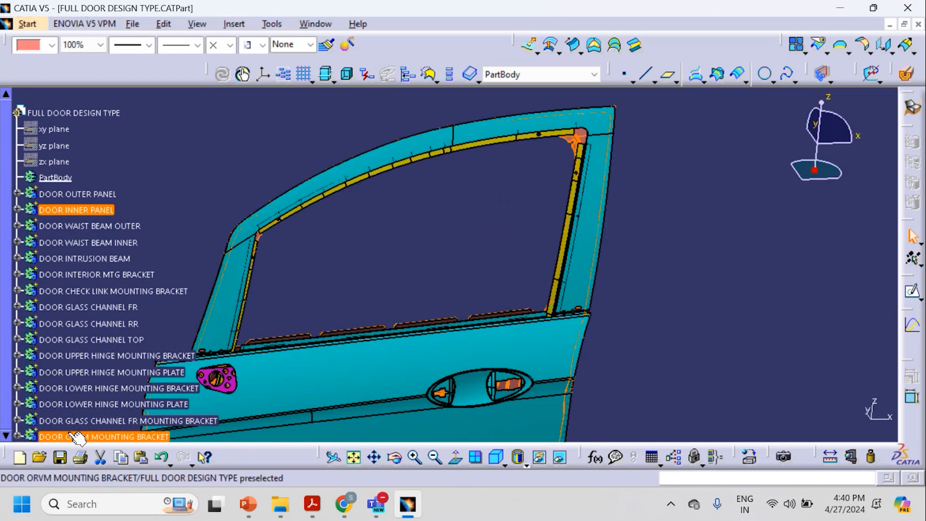
{"action": "left_click", "coordinate": [77, 437], "text": "shift"}
{"action": "right_click", "coordinate": [77, 436]}
{"action": "left_click", "coordinate": [129, 181]}
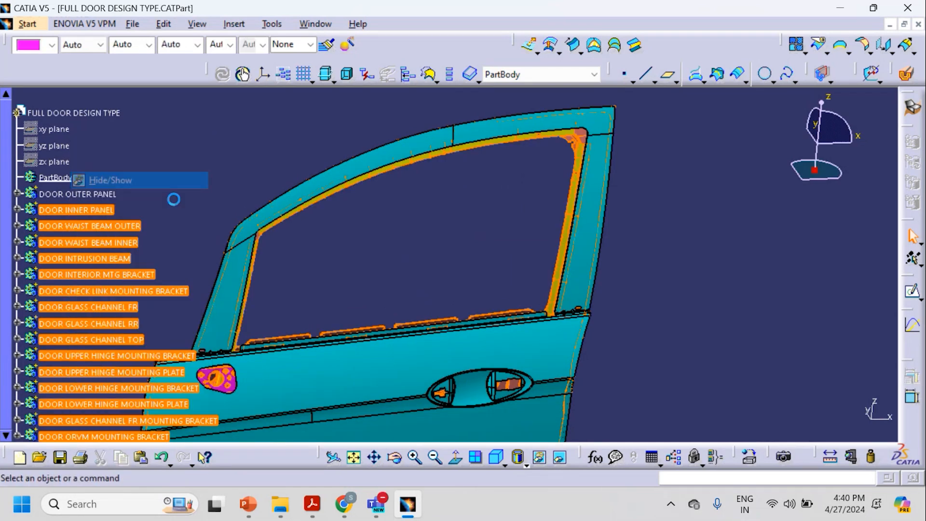
Step: Show the door inner panel again behind the outer panel and inspect its window frame area
{"action": "middle_click_drag", "start_coordinate": [460, 296], "coordinate": [461, 363]}
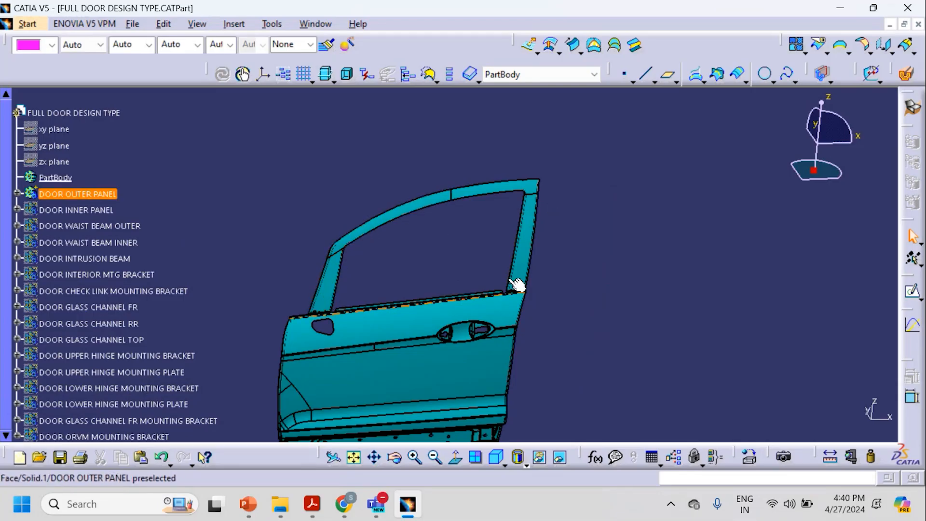
{"action": "middle_click_drag", "start_coordinate": [482, 297], "coordinate": [366, 294]}
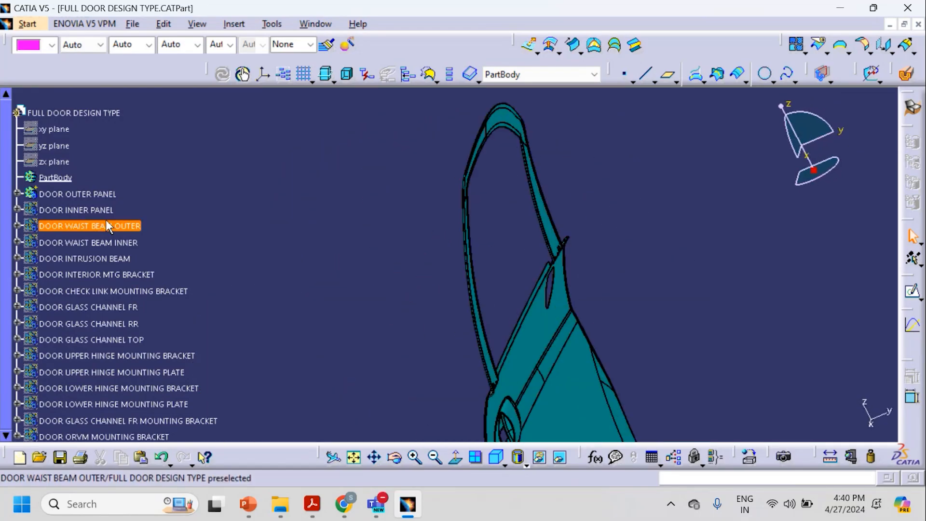
{"action": "right_click", "coordinate": [100, 211]}
{"action": "left_click", "coordinate": [142, 234]}
{"action": "middle_click_drag", "start_coordinate": [541, 295], "coordinate": [282, 233]}
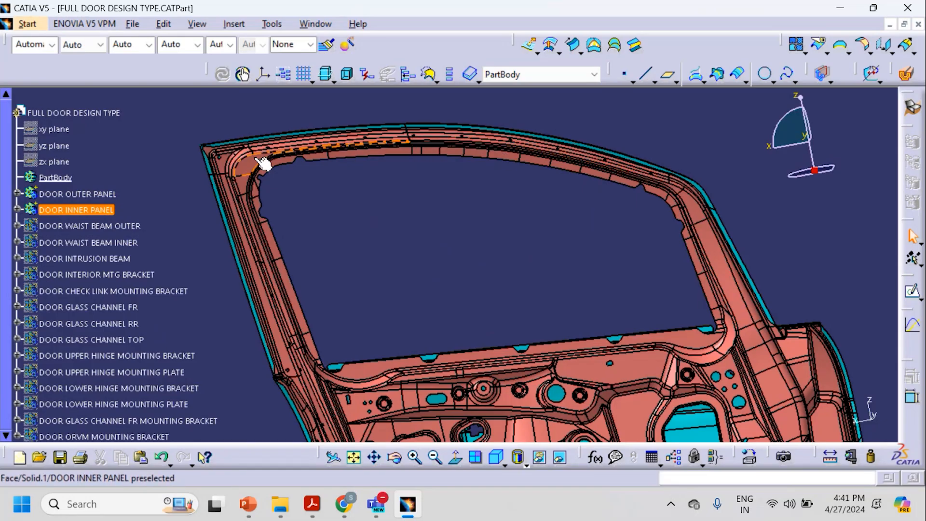
Step: Show the front, rear and top door glass channel bodies together with the outer and inner panels
{"action": "middle_click_drag", "start_coordinate": [343, 349], "coordinate": [199, 452]}
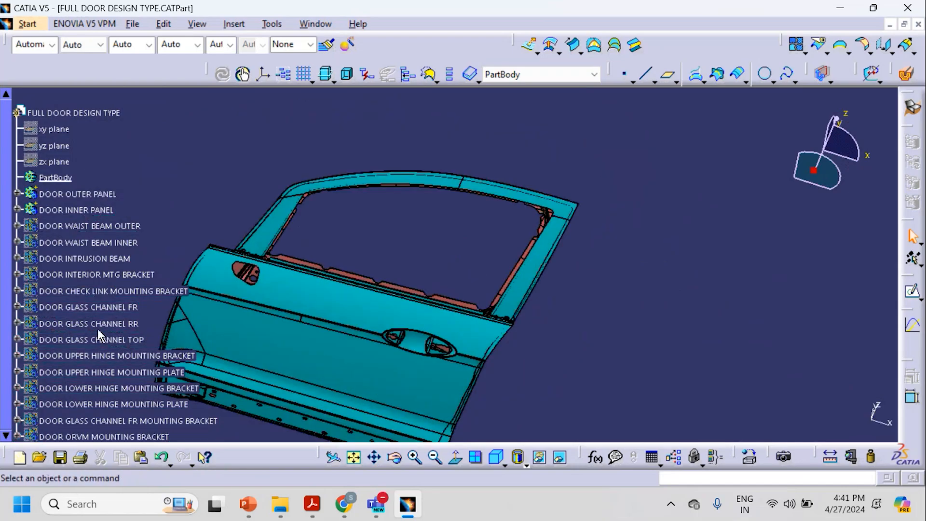
{"action": "left_click", "coordinate": [115, 308]}
{"action": "right_click", "coordinate": [120, 341]}
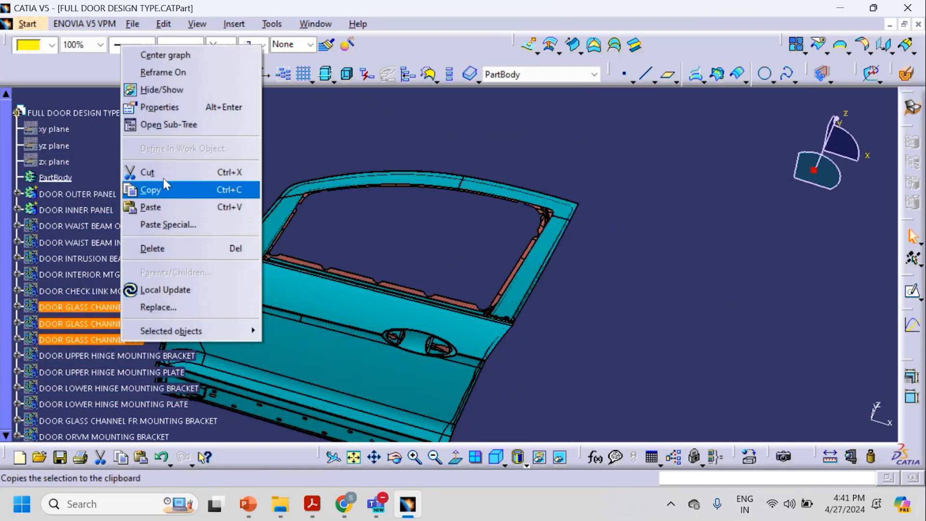
{"action": "left_click", "coordinate": [164, 91]}
Step: Cut a dynamic 3D section through the rear window frame to expose the glass channel between the inner and outer panels
{"action": "middle_click_drag", "start_coordinate": [505, 238], "coordinate": [533, 207]}
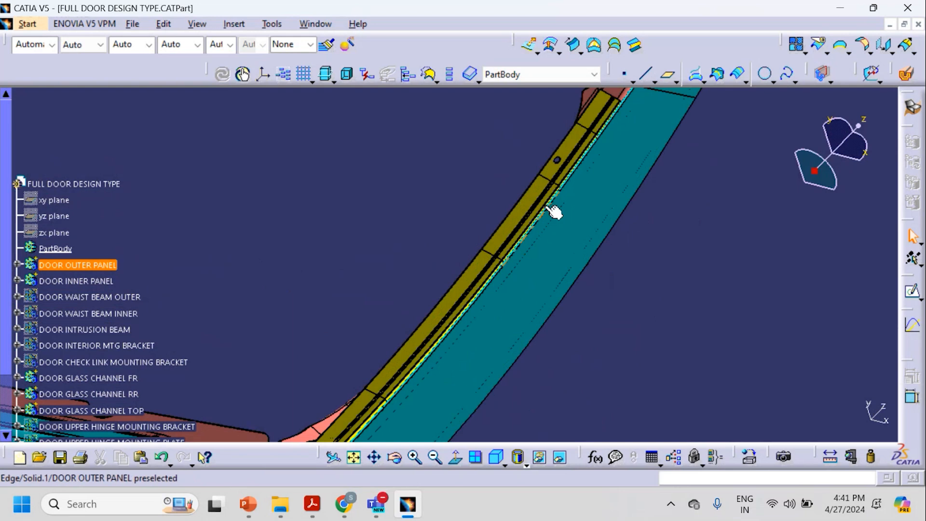
{"action": "left_click", "coordinate": [911, 107]}
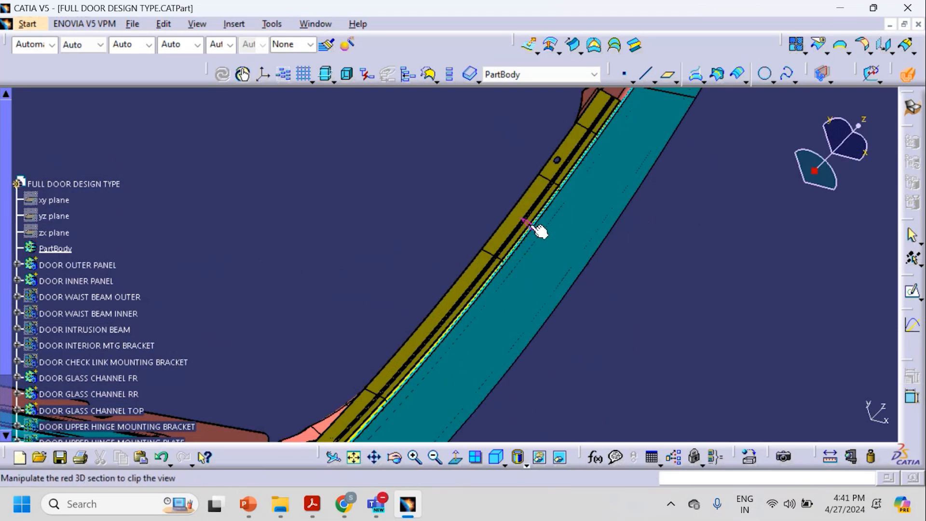
{"action": "middle_click_drag", "start_coordinate": [483, 244], "coordinate": [506, 282]}
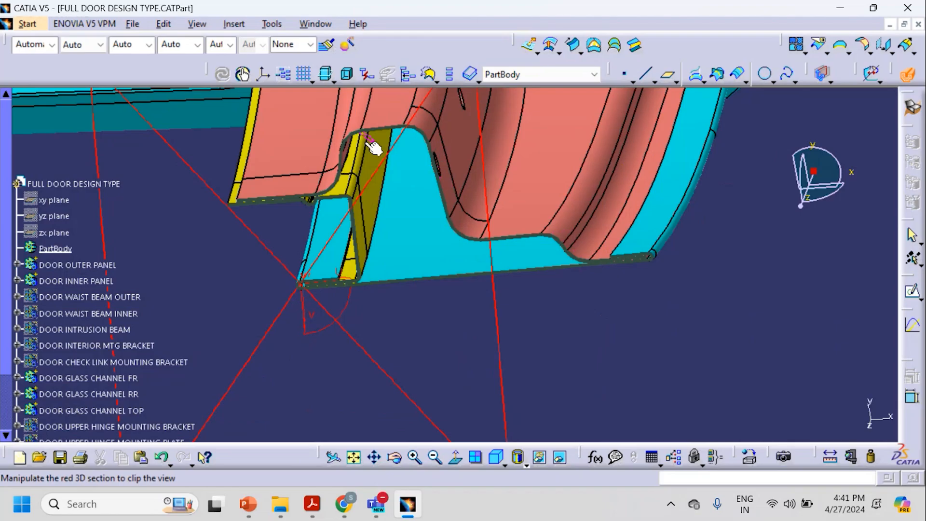
{"action": "middle_click_drag", "start_coordinate": [325, 300], "coordinate": [366, 370]}
Step: Switch to the PROJECT 4 door glass run channel presentation in PowerPoint, review the master section slide, and return to CATIA
{"action": "mouse_move", "coordinate": [398, 504]}
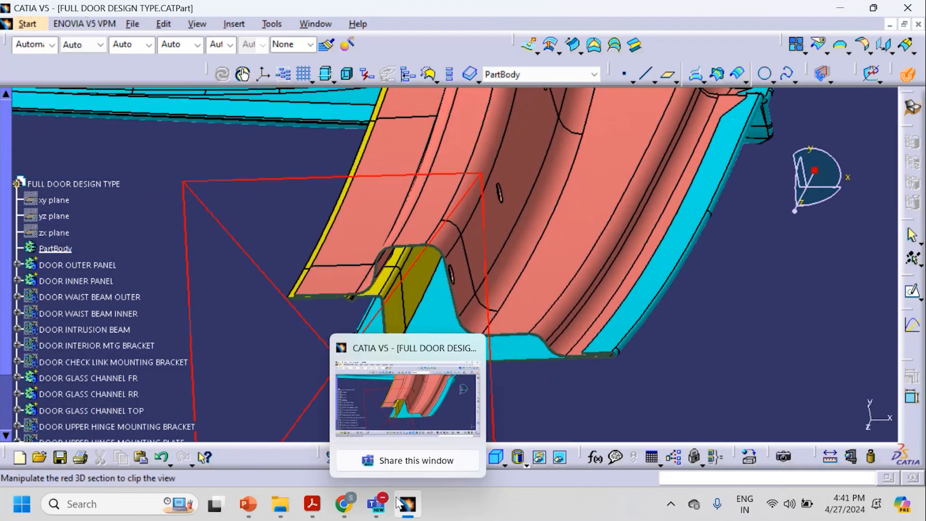
{"action": "mouse_move", "coordinate": [247, 504]}
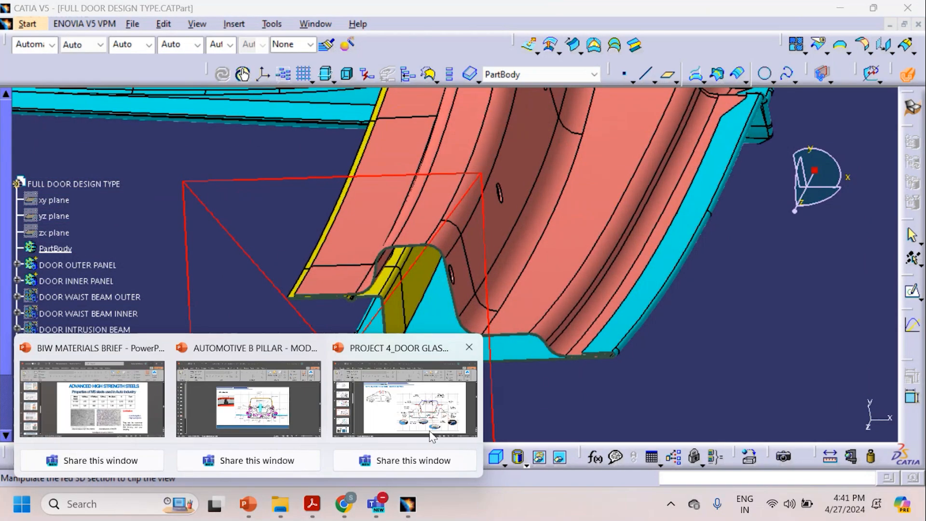
{"action": "left_click", "coordinate": [430, 435]}
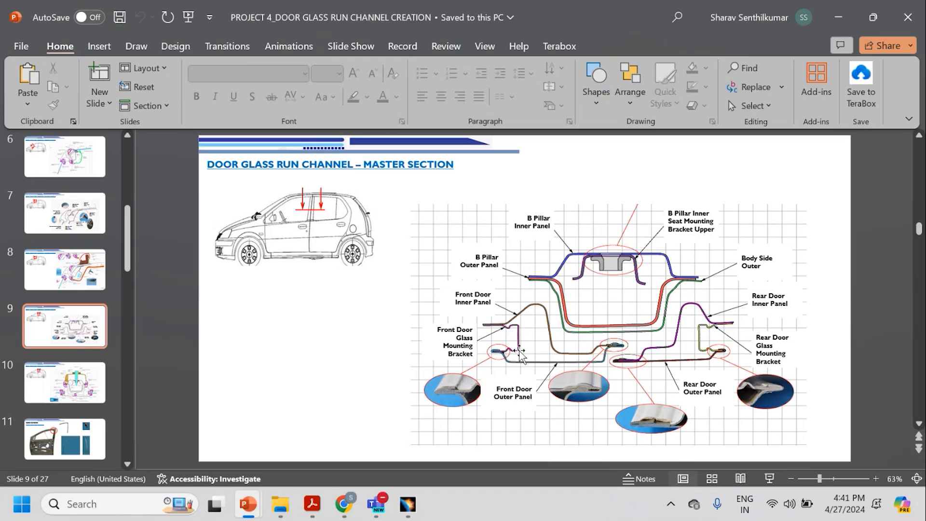
{"action": "left_click", "coordinate": [838, 21]}
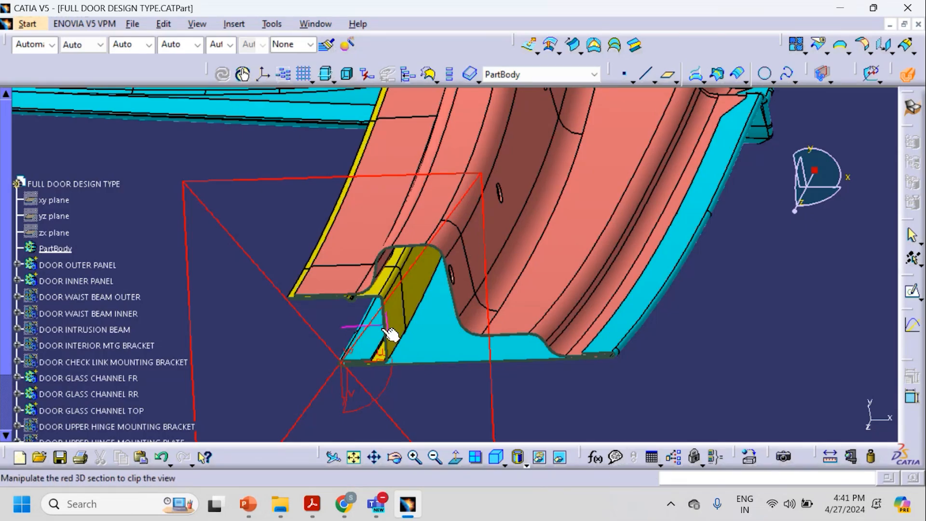
Step: Examine the sectioned frame from several angles, following the outer panel, inner panel and glass channel joints
{"action": "middle_click_drag", "start_coordinate": [389, 332], "coordinate": [393, 266]}
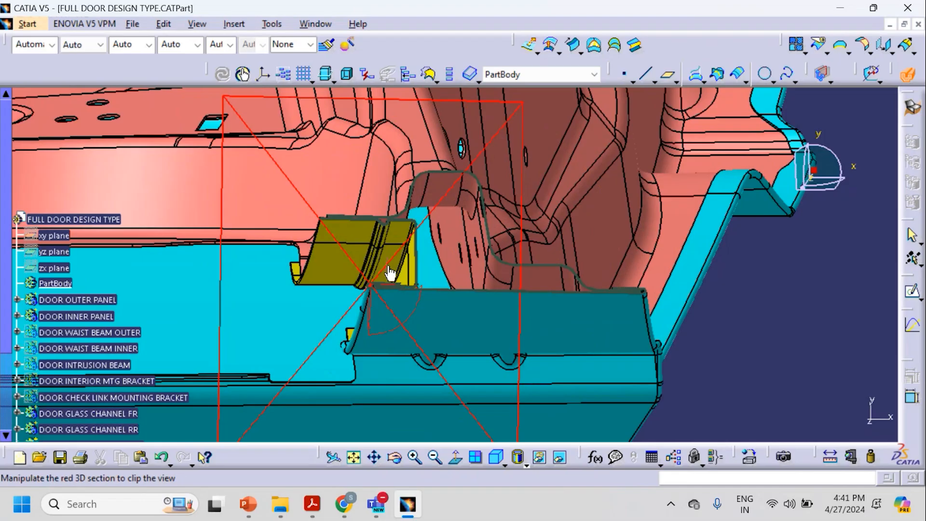
{"action": "middle_click_drag", "start_coordinate": [444, 314], "coordinate": [456, 346]}
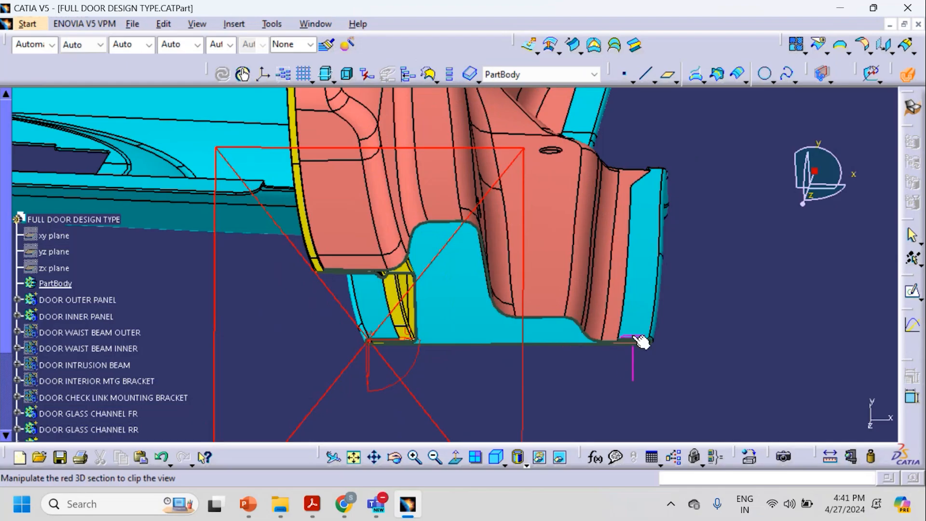
{"action": "middle_click_drag", "start_coordinate": [561, 339], "coordinate": [509, 305]}
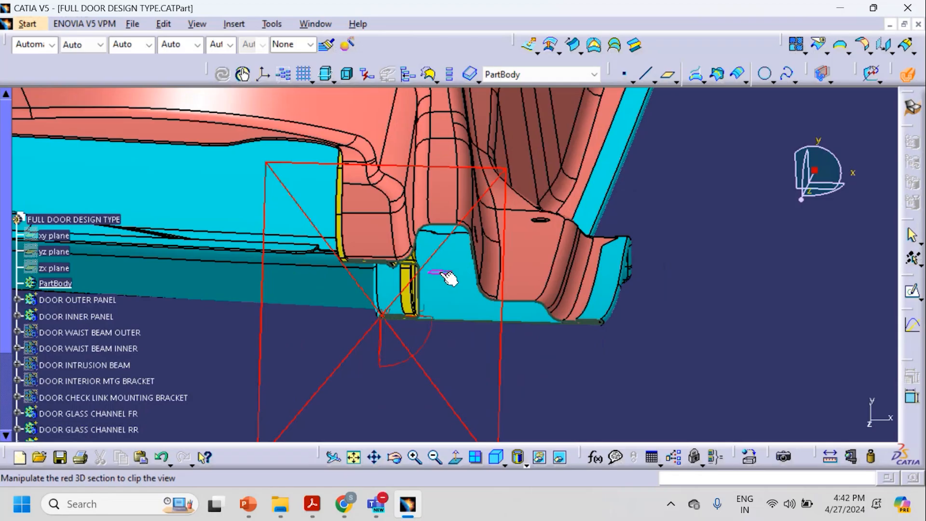
Step: Open the STEEL SASH DOOR TYPE.CATPart file
{"action": "left_click", "coordinate": [312, 26]}
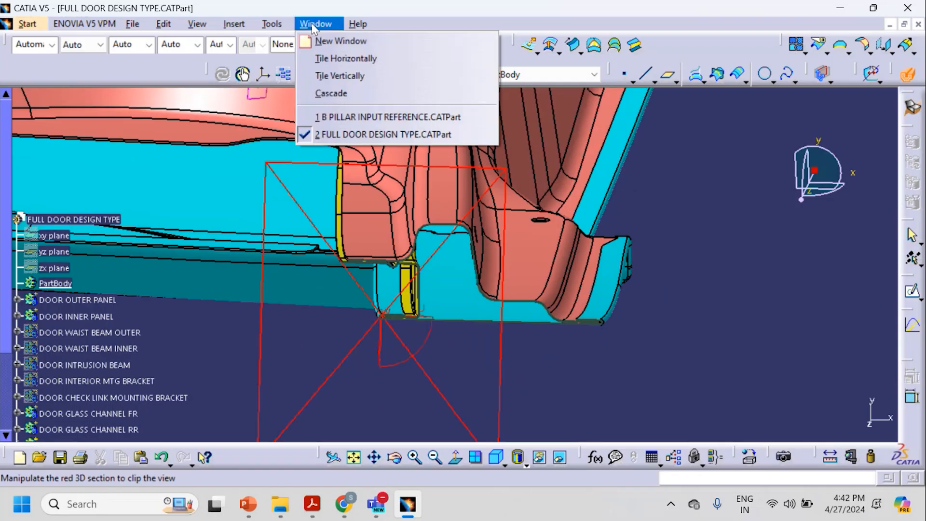
{"action": "left_click", "coordinate": [728, 319]}
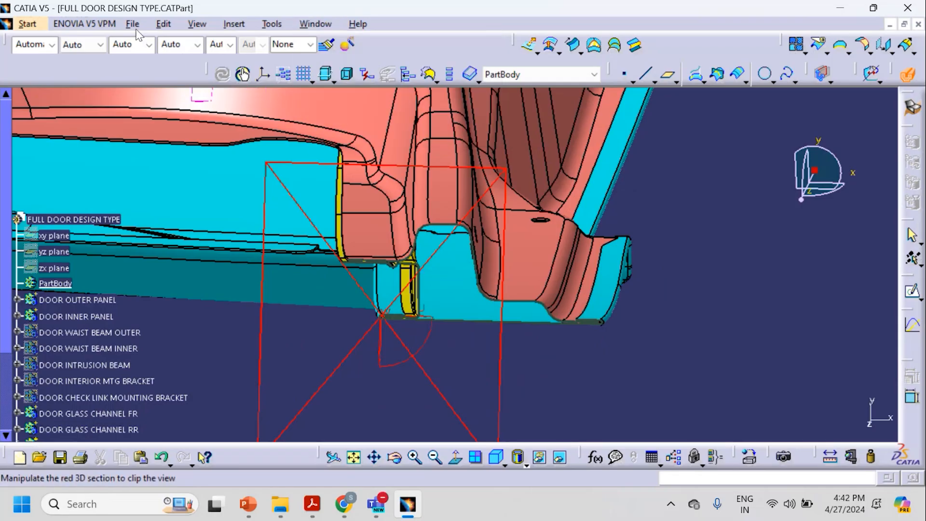
{"action": "left_click", "coordinate": [132, 24]}
{"action": "left_click", "coordinate": [142, 75]}
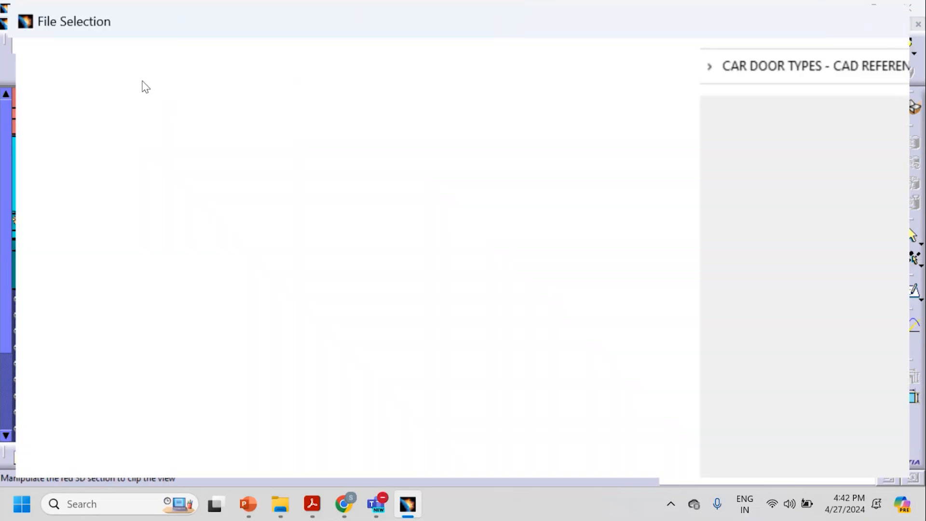
{"action": "left_click", "coordinate": [265, 167]}
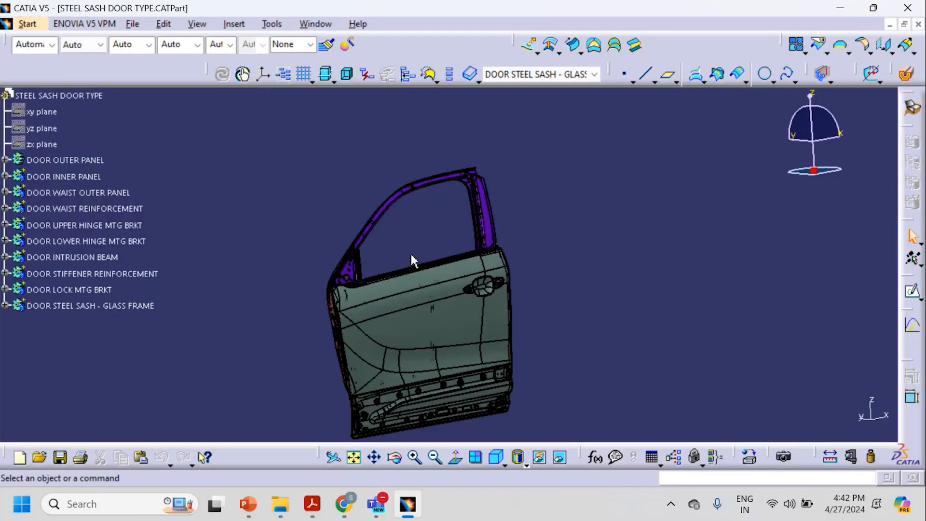
Step: Hide all bodies from the door inner panel through the door steel sash glass frame, keeping only the outer panel displayed
{"action": "middle_click_drag", "start_coordinate": [542, 308], "coordinate": [497, 331]}
{"action": "scroll", "coordinate": [496, 332], "scroll_direction": "up", "scroll_amount": 1}
{"action": "middle_click_drag", "start_coordinate": [409, 315], "coordinate": [452, 314]}
{"action": "left_click", "coordinate": [91, 213]}
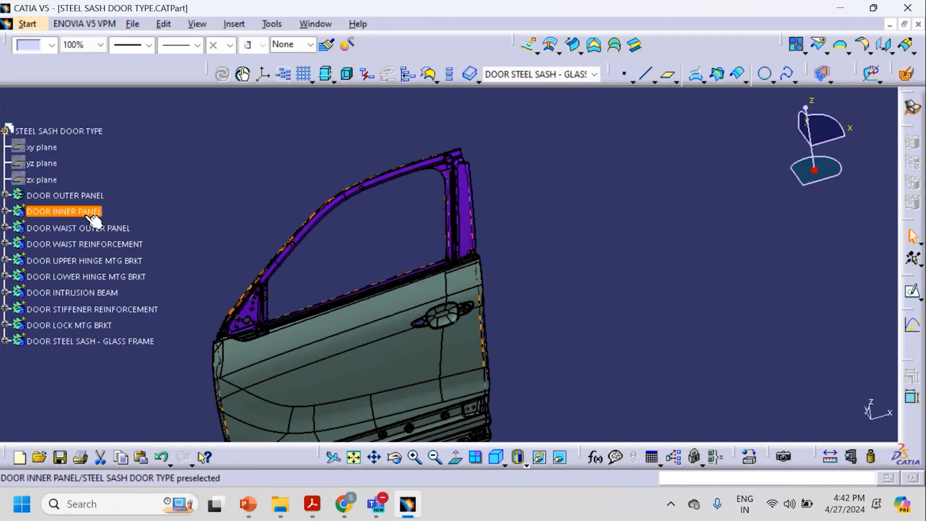
{"action": "left_click", "coordinate": [101, 343], "text": "shift"}
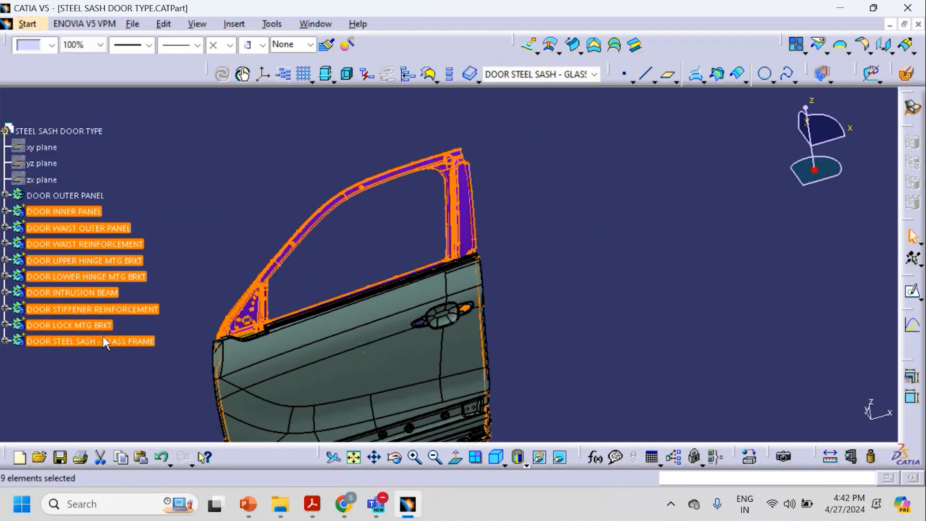
{"action": "right_click", "coordinate": [103, 336]}
{"action": "left_click", "coordinate": [134, 87]}
Step: Show the steel sash door's inner panel and inspect its rear window frame down to the waistline
{"action": "middle_click_drag", "start_coordinate": [471, 313], "coordinate": [428, 314]}
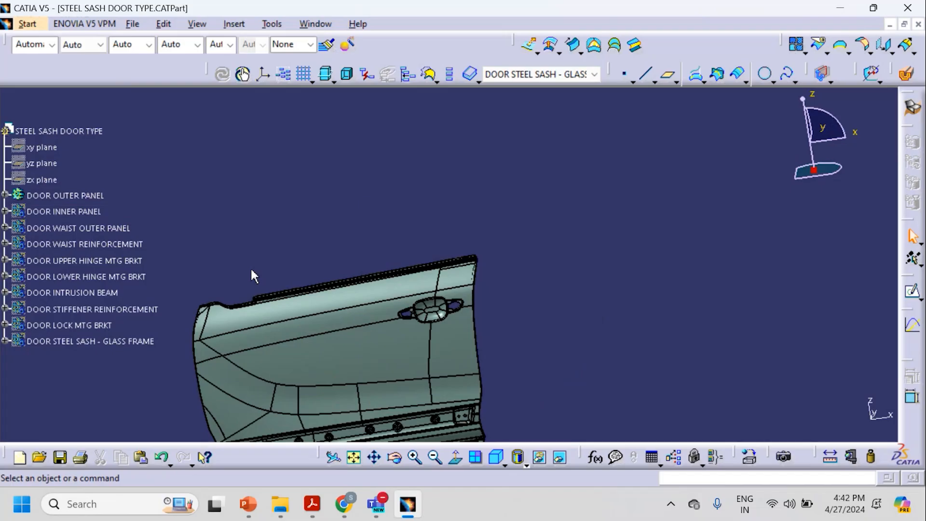
{"action": "right_click", "coordinate": [90, 212]}
{"action": "left_click", "coordinate": [123, 234]}
{"action": "middle_click_drag", "start_coordinate": [426, 258], "coordinate": [463, 305]}
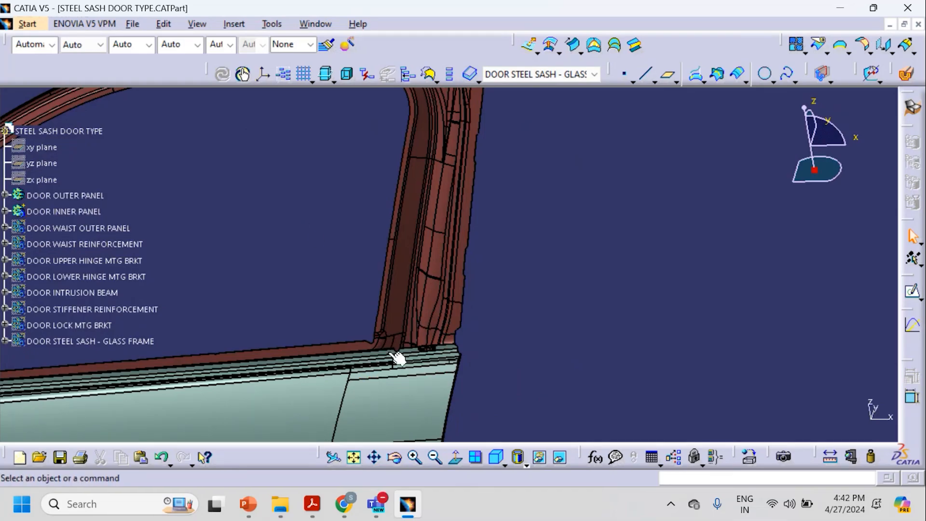
{"action": "middle_click_drag", "start_coordinate": [412, 338], "coordinate": [434, 313]}
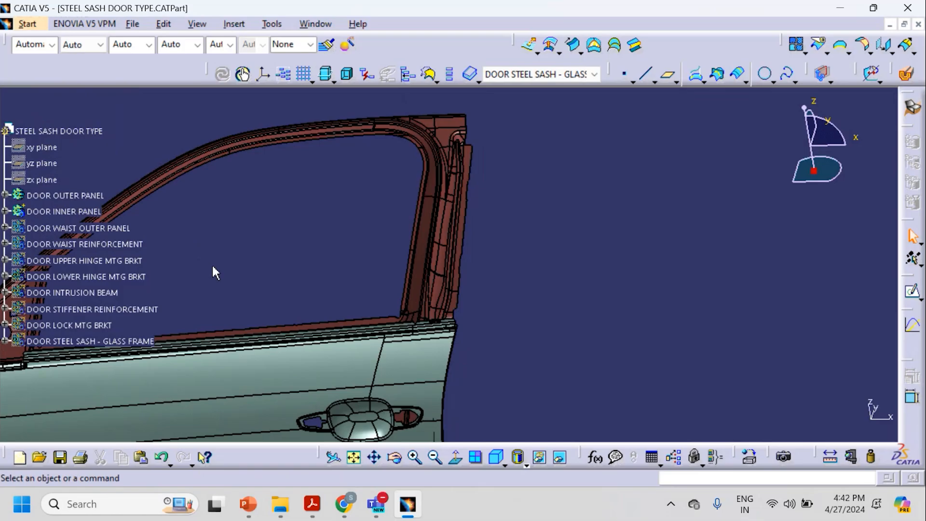
Step: Show the door steel sash glass frame body over the inner panel
{"action": "middle_click_drag", "start_coordinate": [311, 259], "coordinate": [346, 262]}
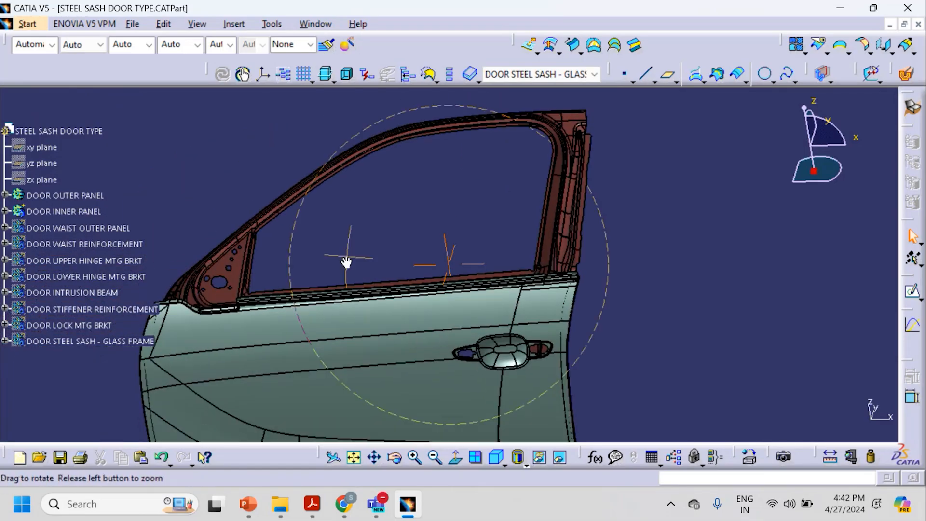
{"action": "left_click", "coordinate": [90, 341]}
{"action": "right_click", "coordinate": [89, 342]}
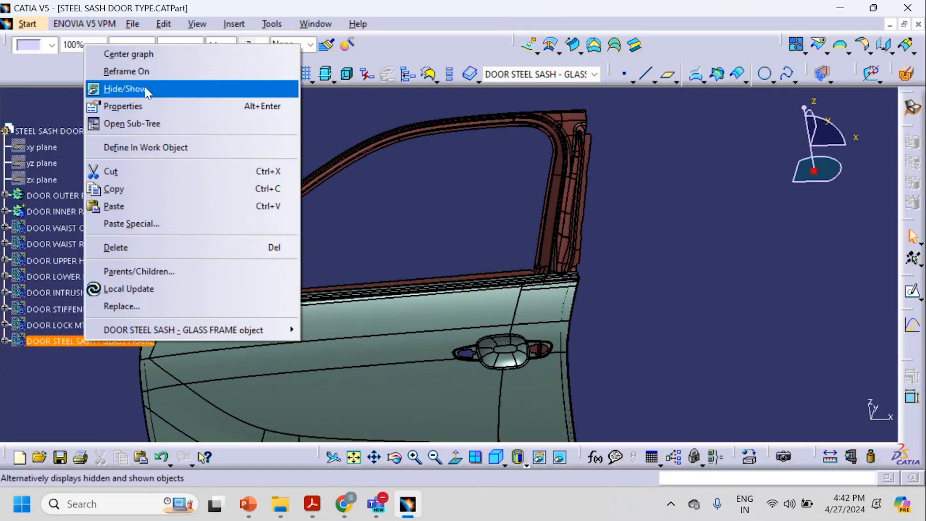
{"action": "left_click", "coordinate": [145, 90]}
Step: Examine the steel sash glass frame along its rear pillar section and at the front mirror corner
{"action": "middle_click_drag", "start_coordinate": [389, 190], "coordinate": [420, 311], "text": "ctrl"}
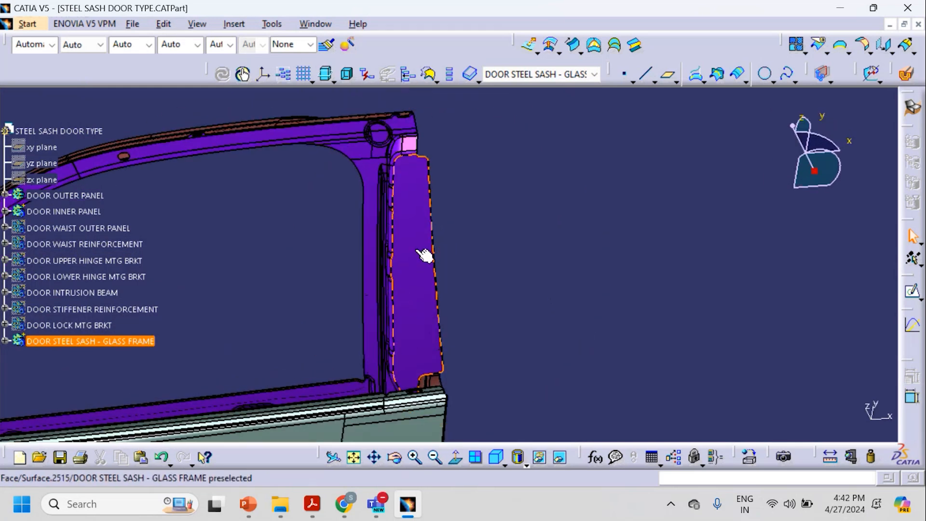
{"action": "middle_click_drag", "start_coordinate": [475, 252], "coordinate": [408, 147]}
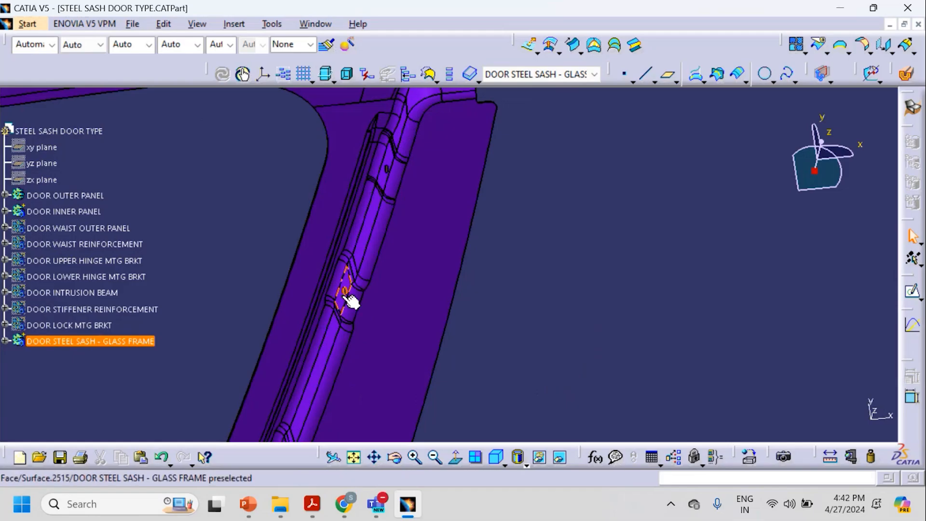
{"action": "middle_click_drag", "start_coordinate": [393, 180], "coordinate": [438, 274]}
{"action": "middle_click_drag", "start_coordinate": [393, 386], "coordinate": [428, 168]}
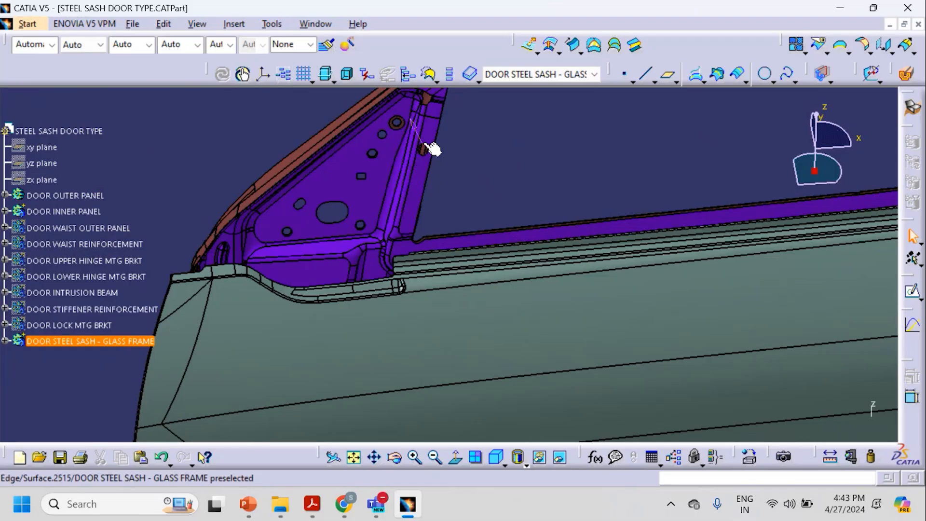
Step: Section the door through the steel sash glass frame's rear pillar and examine the cut profile of the frame and inner panel
{"action": "middle_click_drag", "start_coordinate": [427, 222], "coordinate": [406, 352]}
{"action": "middle_click_drag", "start_coordinate": [557, 266], "coordinate": [448, 278]}
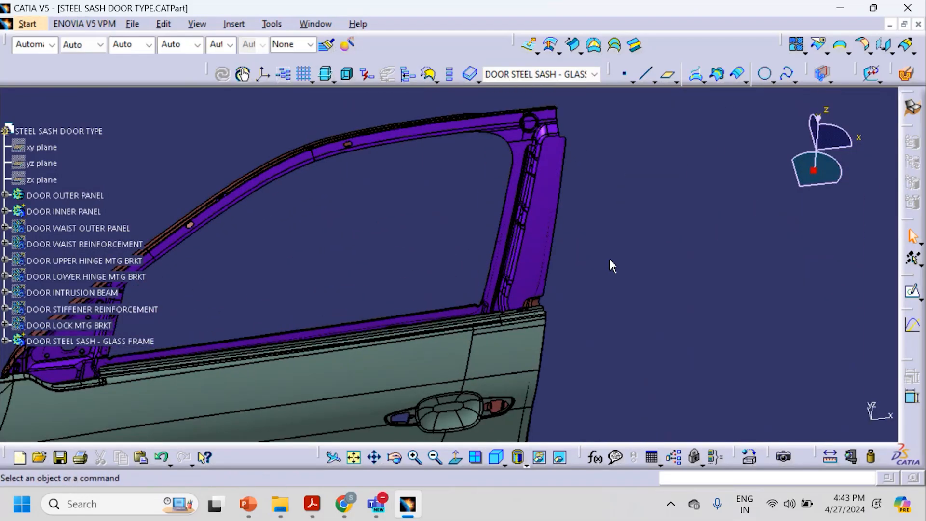
{"action": "left_click", "coordinate": [904, 81]}
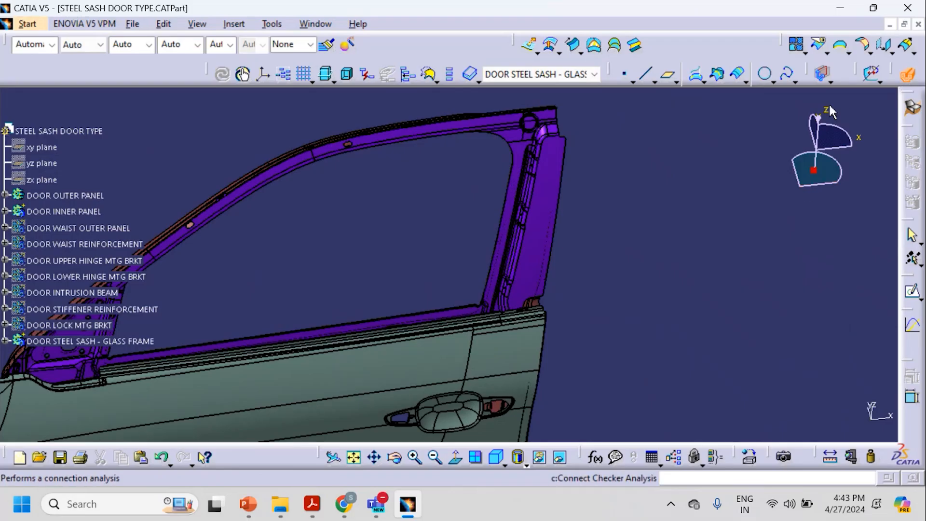
{"action": "left_click", "coordinate": [560, 219]}
{"action": "scroll", "coordinate": [518, 246], "scroll_direction": "down", "scroll_amount": 2}
{"action": "middle_click_drag", "start_coordinate": [518, 247], "coordinate": [480, 324]}
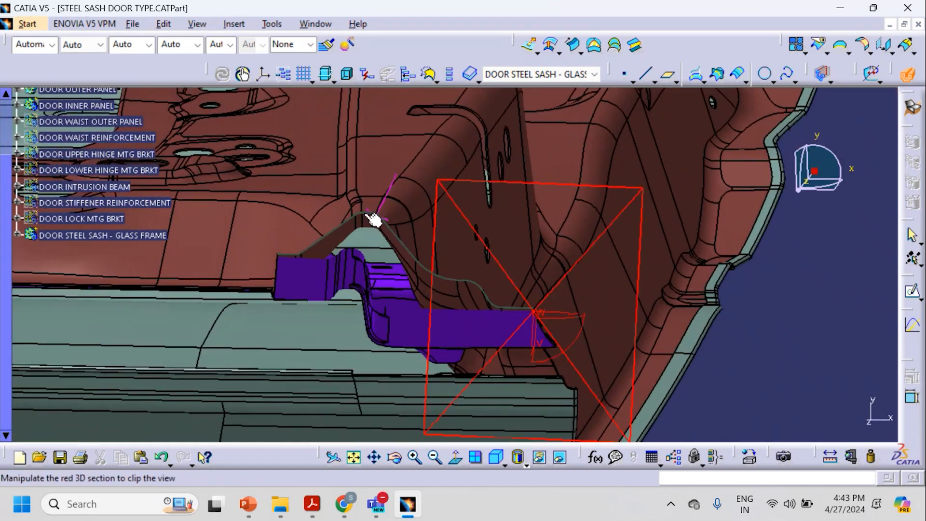
{"action": "middle_click_drag", "start_coordinate": [373, 219], "coordinate": [421, 305]}
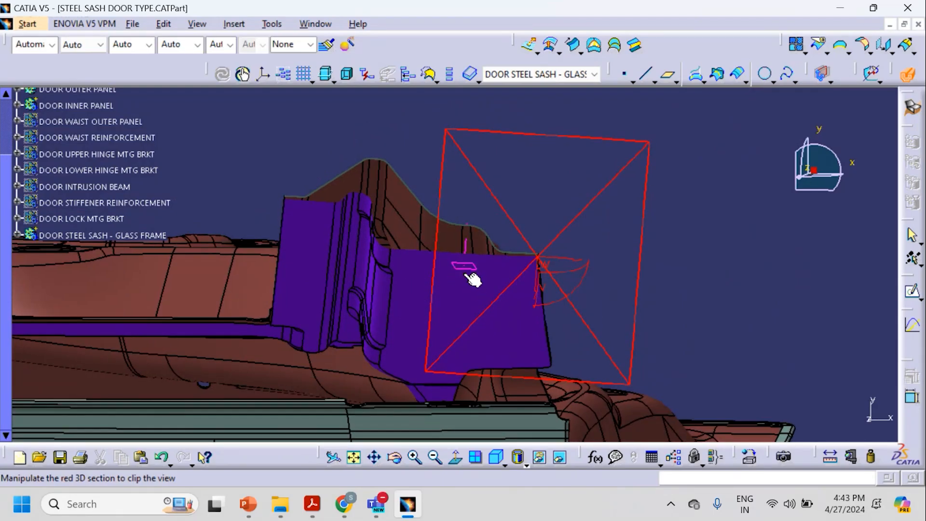
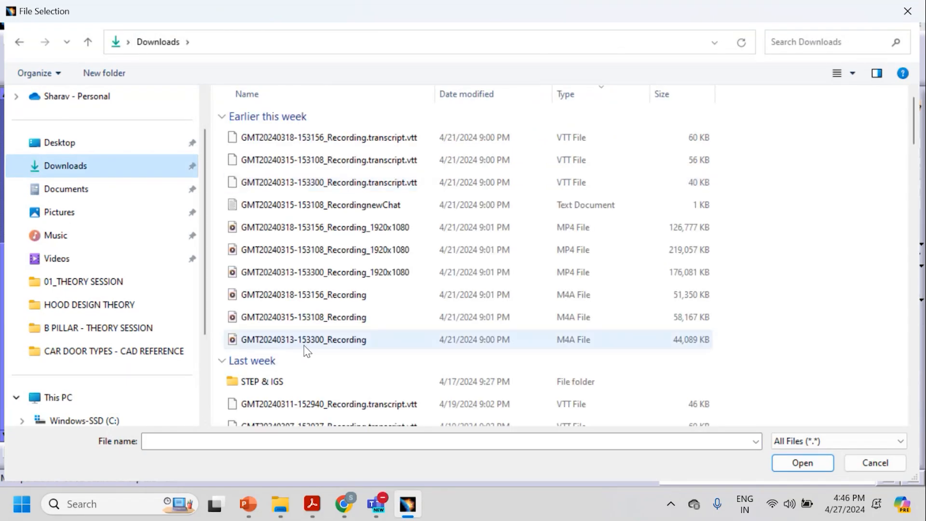
Step: Open COROLLA-Class A-Exterior surf.igs from the STEP & IGS folder and bring the pillar between the side windows into view
{"action": "double_click", "coordinate": [294, 381]}
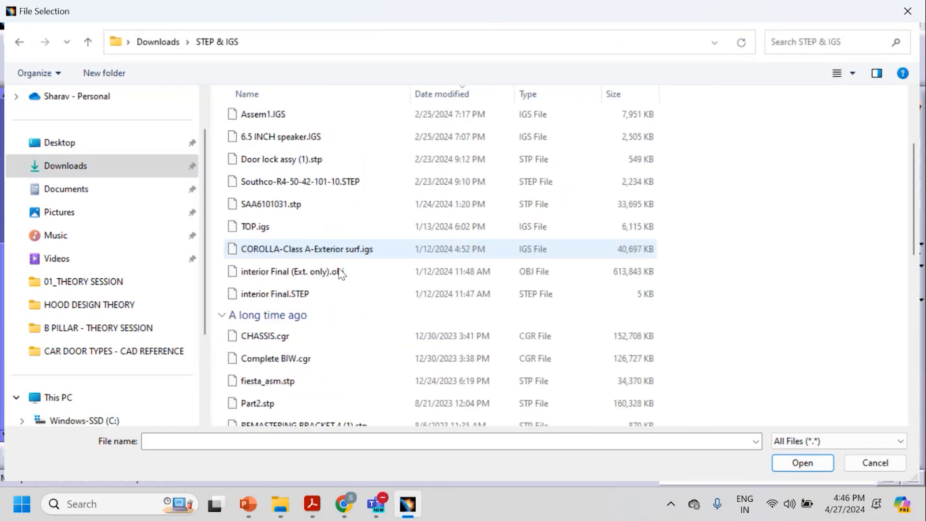
{"action": "double_click", "coordinate": [300, 249]}
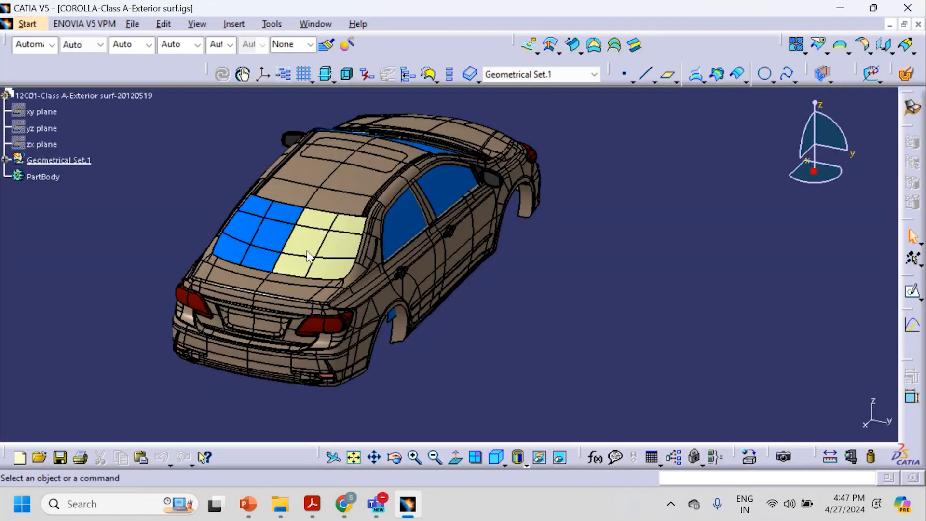
{"action": "scroll", "coordinate": [347, 332], "scroll_direction": "up", "scroll_amount": 1}
{"action": "middle_click_drag", "start_coordinate": [307, 256], "coordinate": [509, 227]}
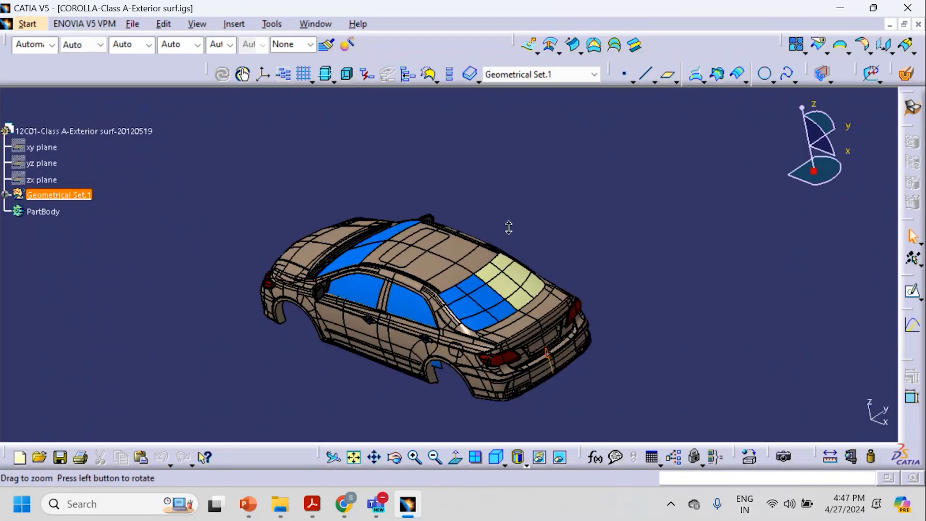
{"action": "middle_click_drag", "start_coordinate": [509, 228], "coordinate": [475, 283]}
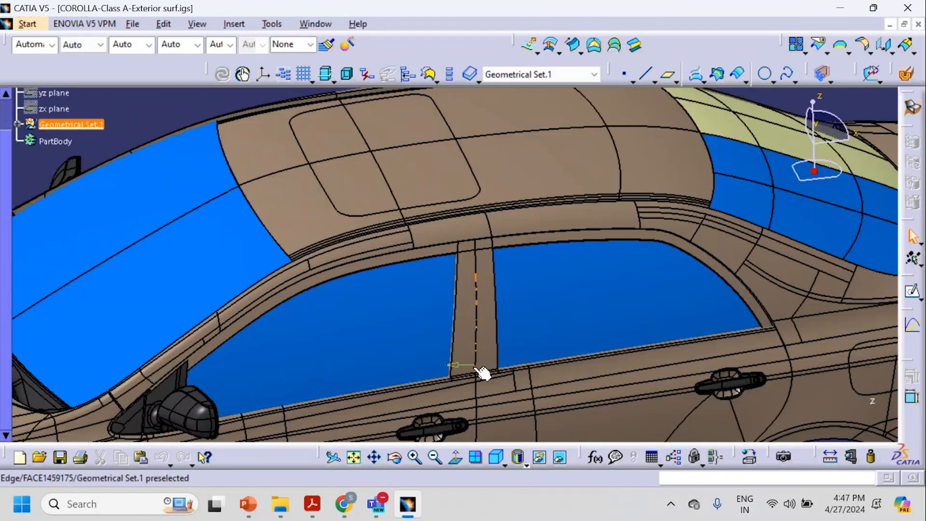
{"action": "left_click", "coordinate": [908, 77]}
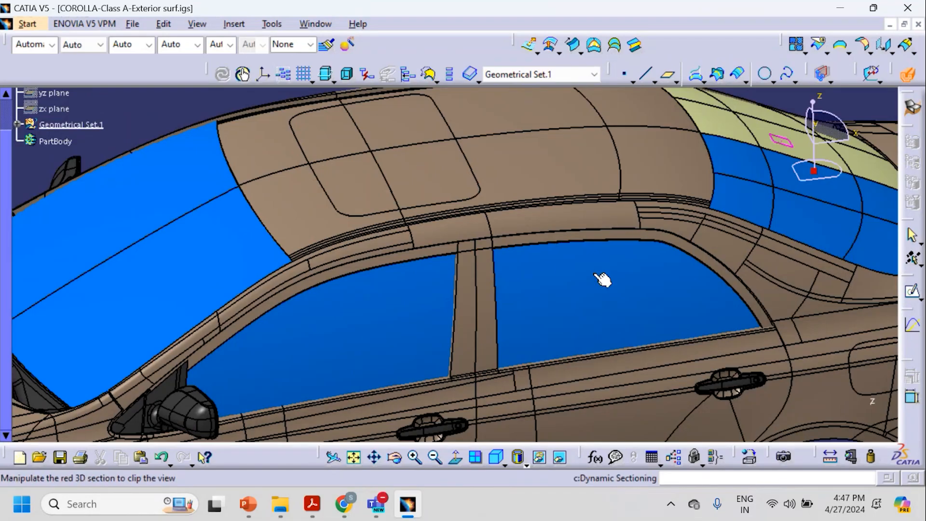
{"action": "left_click", "coordinate": [475, 297]}
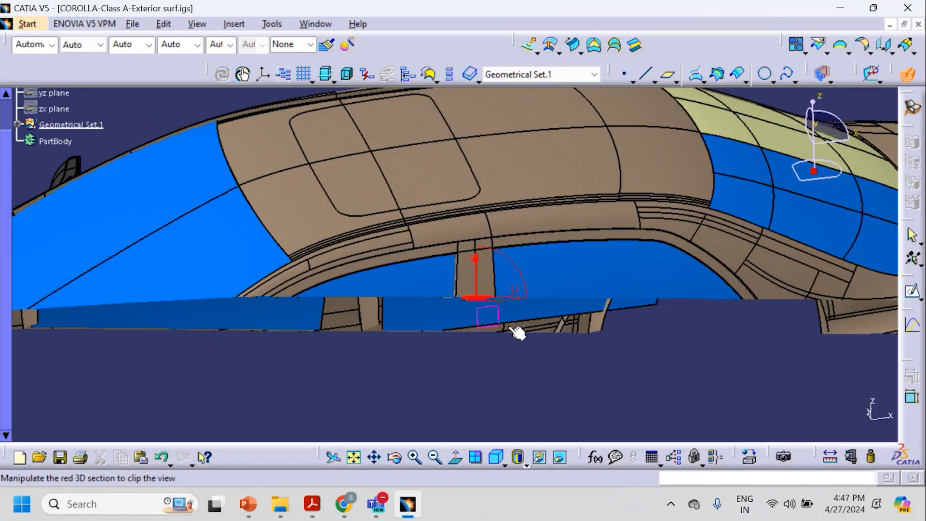
{"action": "scroll", "coordinate": [466, 356], "scroll_direction": "down", "scroll_amount": 1}
{"action": "middle_click_drag", "start_coordinate": [466, 355], "coordinate": [440, 366]}
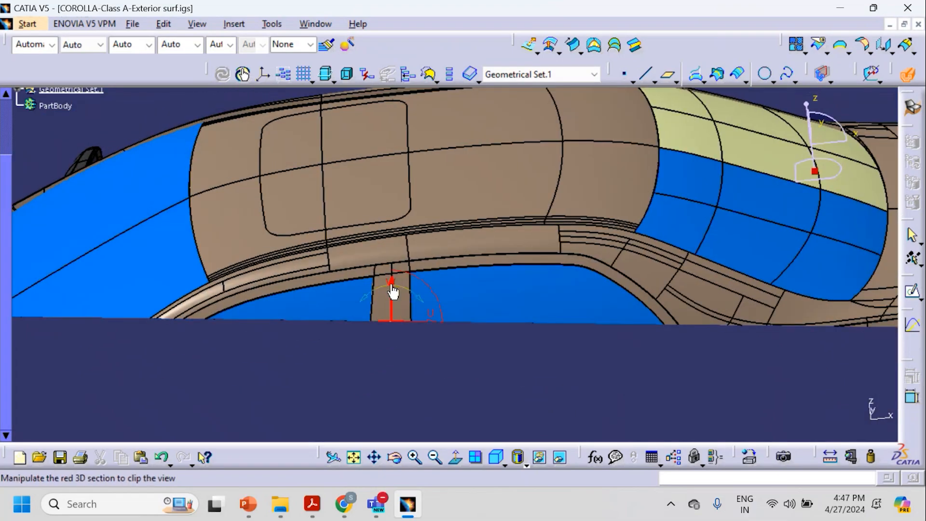
{"action": "middle_click_drag", "start_coordinate": [432, 330], "coordinate": [450, 370]}
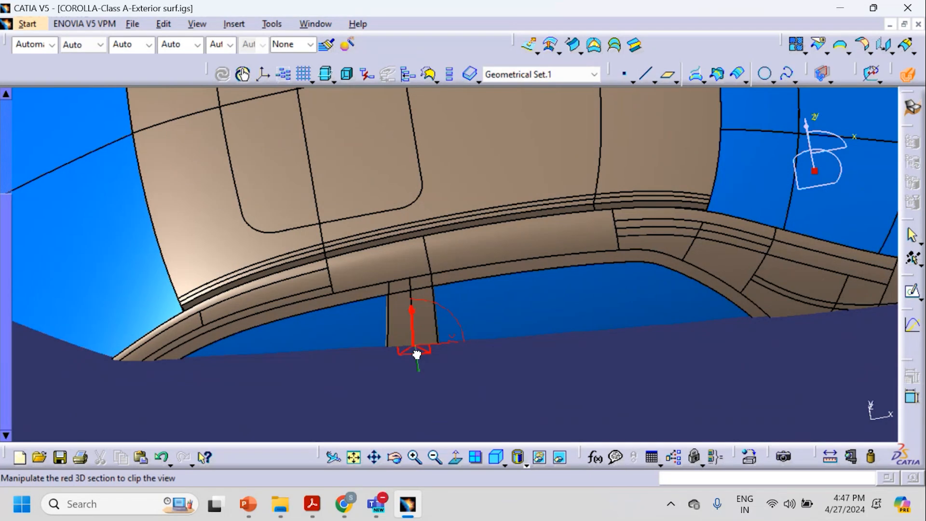
{"action": "key", "text": "Escape"}
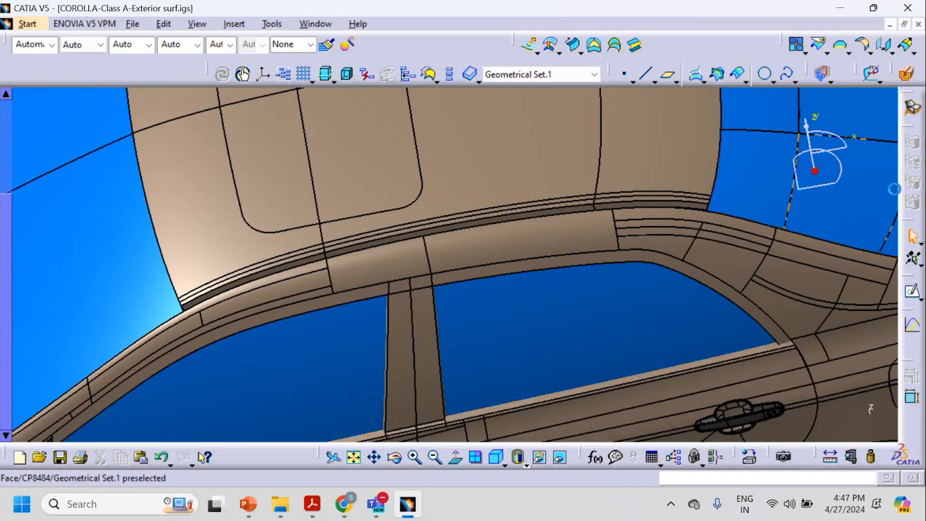
Step: Section the Corolla exterior surface across the pillar between the side windows, keeping the lower part, and examine the cut beside both glasses
{"action": "left_click", "coordinate": [822, 73]}
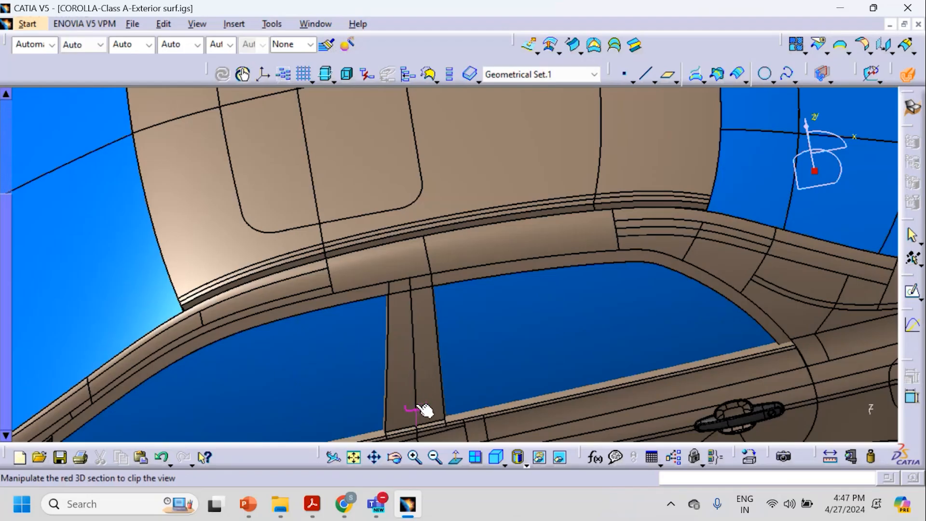
{"action": "left_click", "coordinate": [419, 334]}
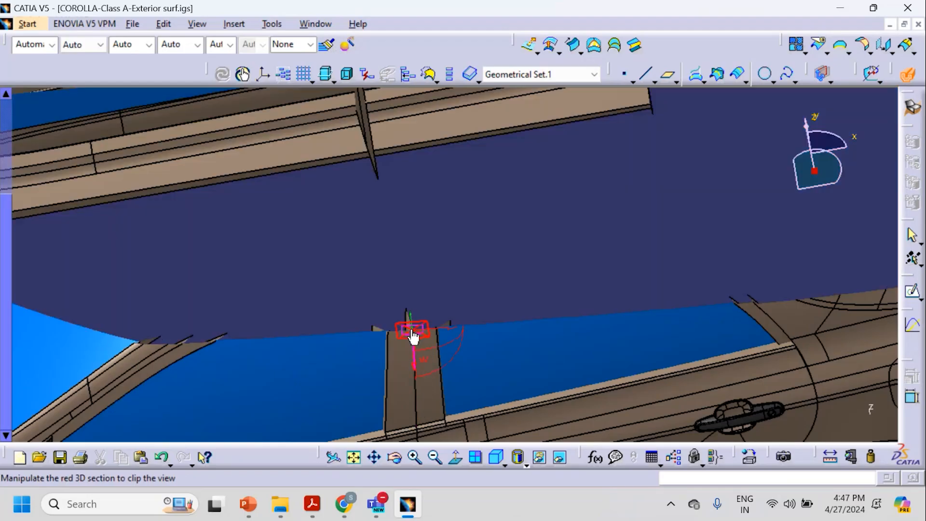
{"action": "middle_click_drag", "start_coordinate": [454, 403], "coordinate": [407, 323]}
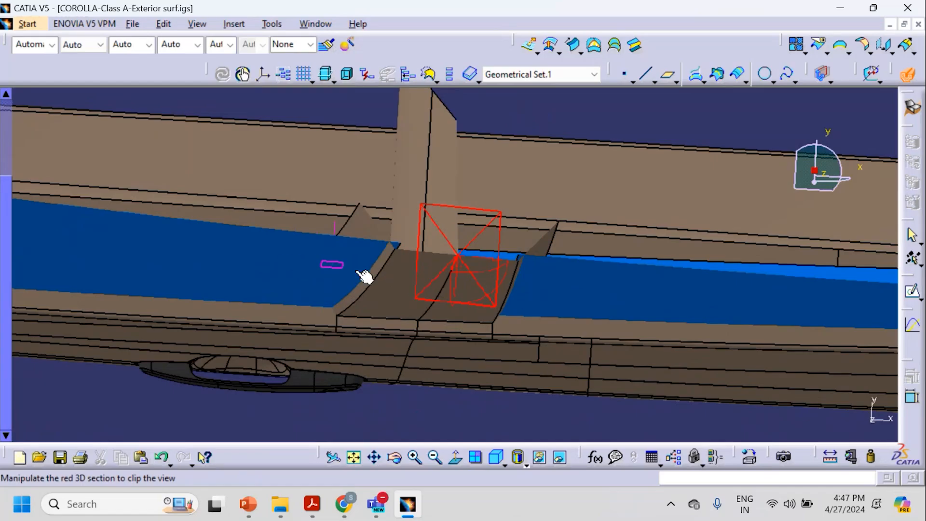
{"action": "middle_click_drag", "start_coordinate": [432, 351], "coordinate": [330, 304]}
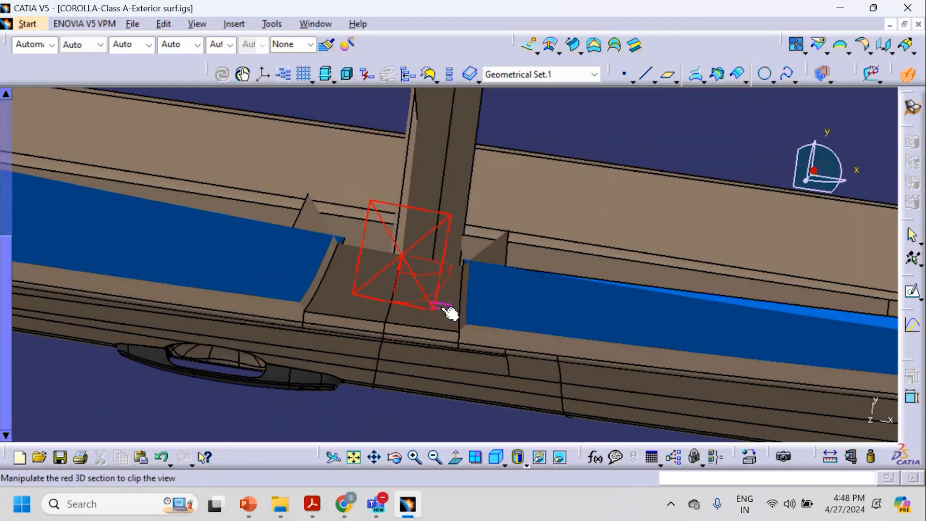
{"action": "middle_click_drag", "start_coordinate": [458, 289], "coordinate": [413, 269]}
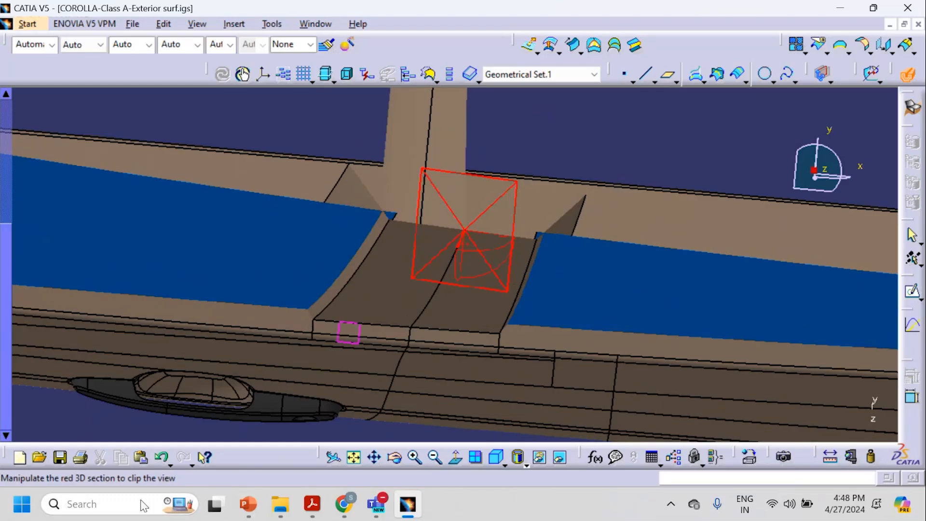
Step: Switch to the PowerPoint presentation AUTOMOTIVE B PILLAR - MODULE 3 - BENCHMARKING
{"action": "left_click", "coordinate": [143, 500]}
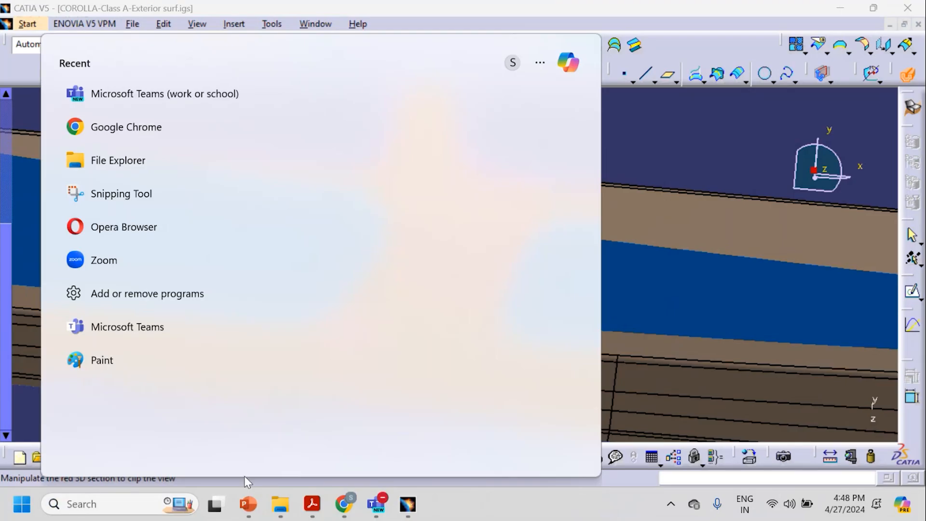
{"action": "mouse_move", "coordinate": [247, 506]}
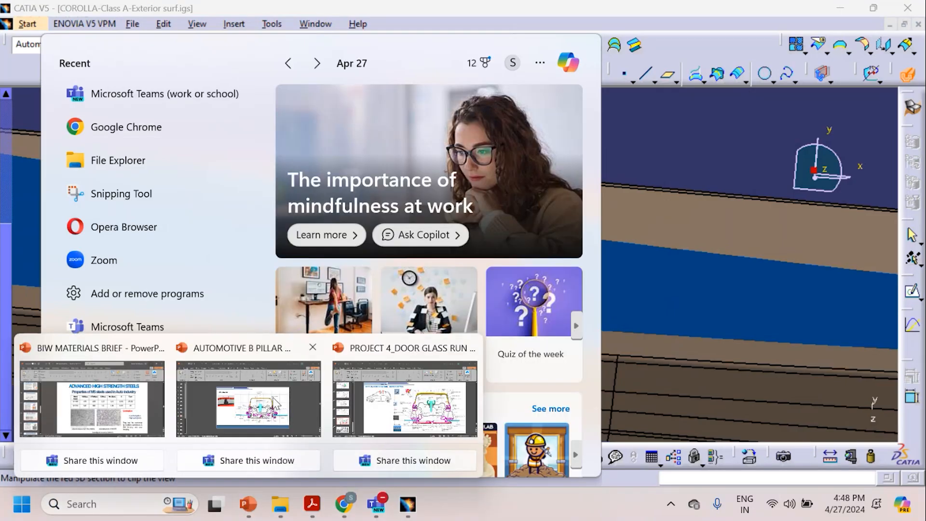
{"action": "left_click", "coordinate": [259, 402]}
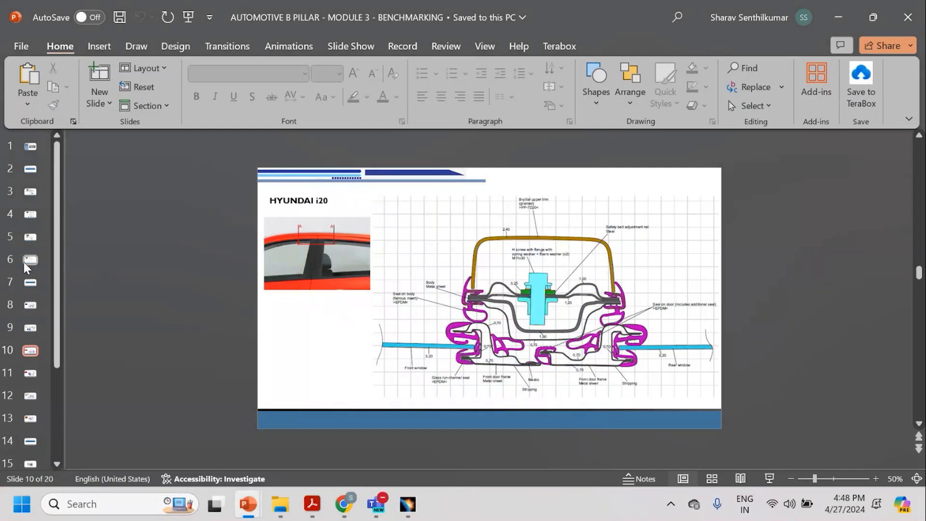
Step: Insert a new slide after the BIW SECTION ONLY slide and give it the Blank layout
{"action": "right_click", "coordinate": [34, 183]}
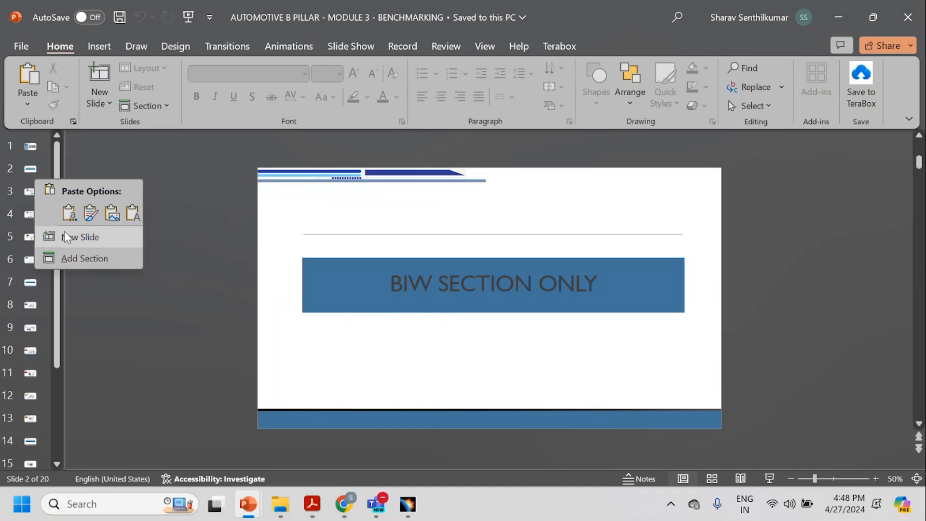
{"action": "left_click", "coordinate": [50, 235]}
{"action": "left_click", "coordinate": [143, 68]}
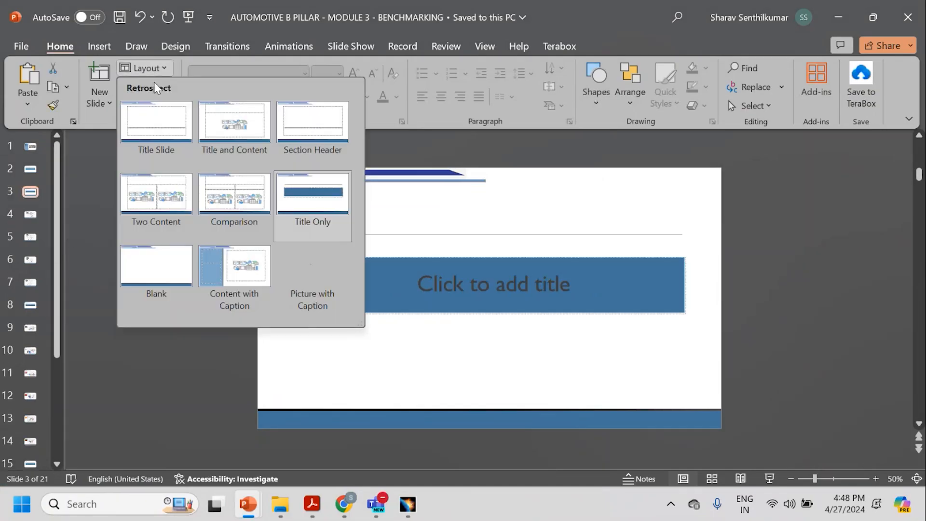
{"action": "left_click", "coordinate": [149, 260]}
Step: Draw a horizontal freeform line about 3.51 inches long on the slide's left half and place a copy level with it on the right half
{"action": "left_click", "coordinate": [596, 79]}
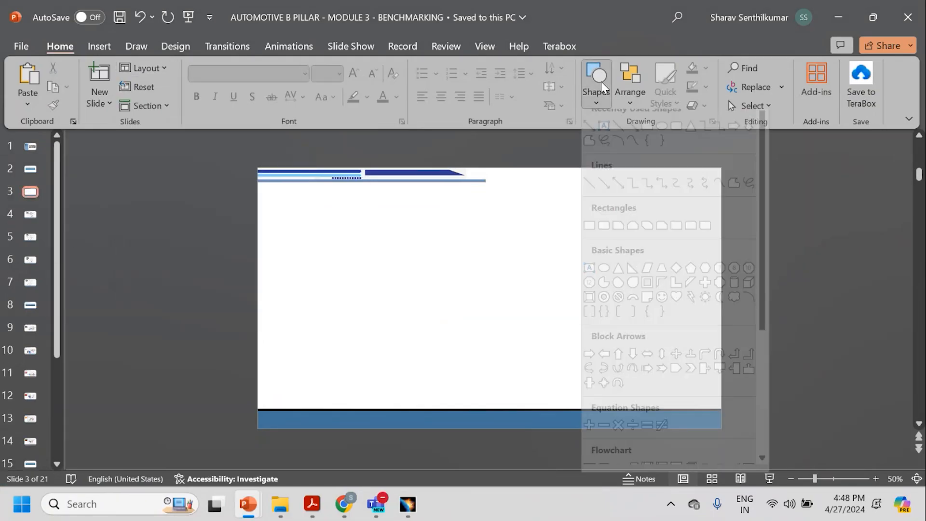
{"action": "left_click", "coordinate": [733, 195]}
{"action": "left_click", "coordinate": [297, 271]}
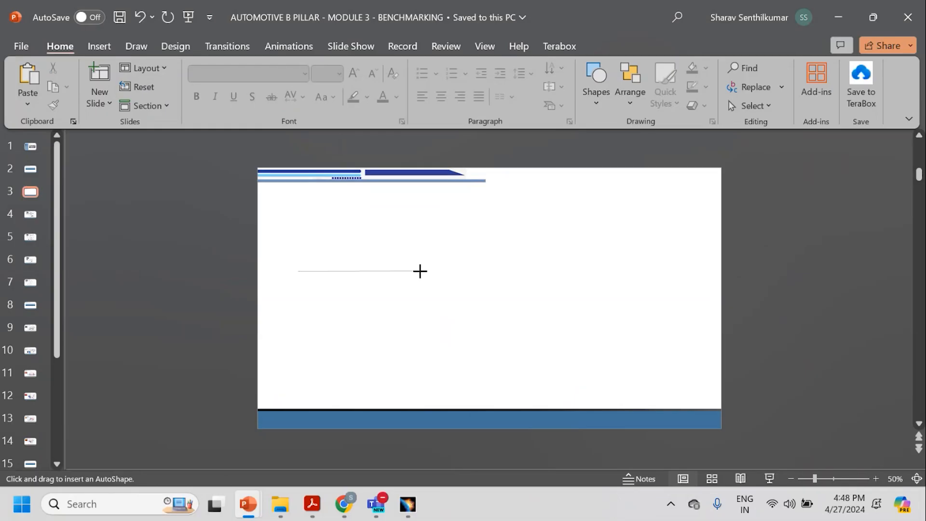
{"action": "double_click", "coordinate": [420, 270]}
{"action": "left_click_drag", "start_coordinate": [376, 271], "coordinate": [683, 343]}
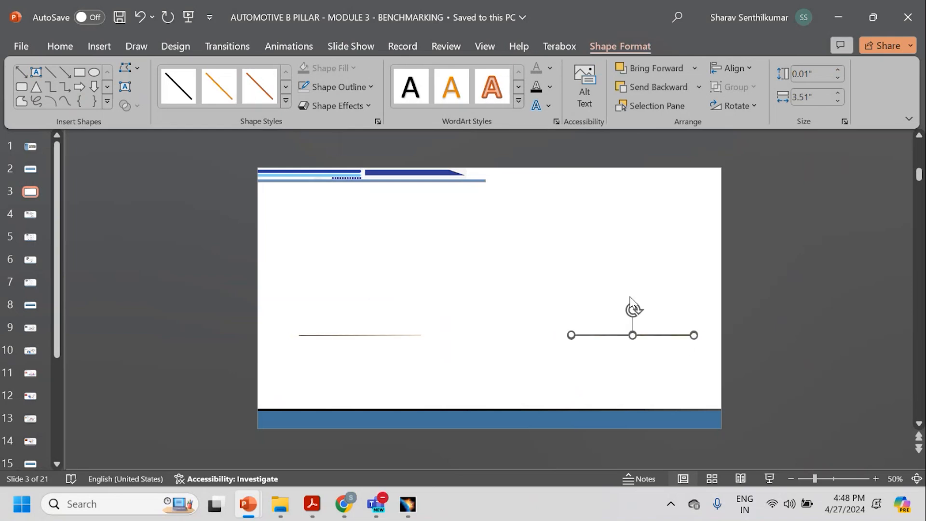
{"action": "left_click", "coordinate": [609, 285]}
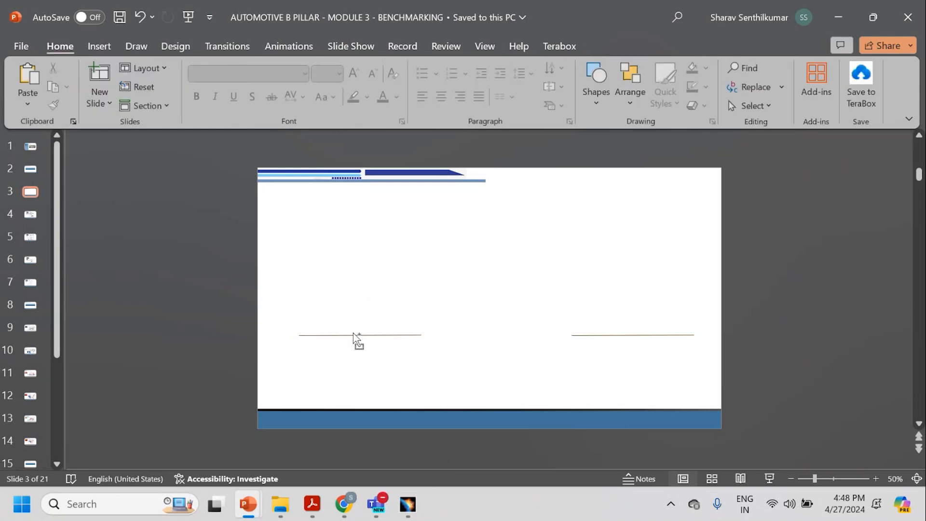
Step: Format both horizontal lines with a 3 pt outline in the recent bright blue colour
{"action": "left_click", "coordinate": [356, 336]}
{"action": "left_click", "coordinate": [597, 336], "text": "ctrl"}
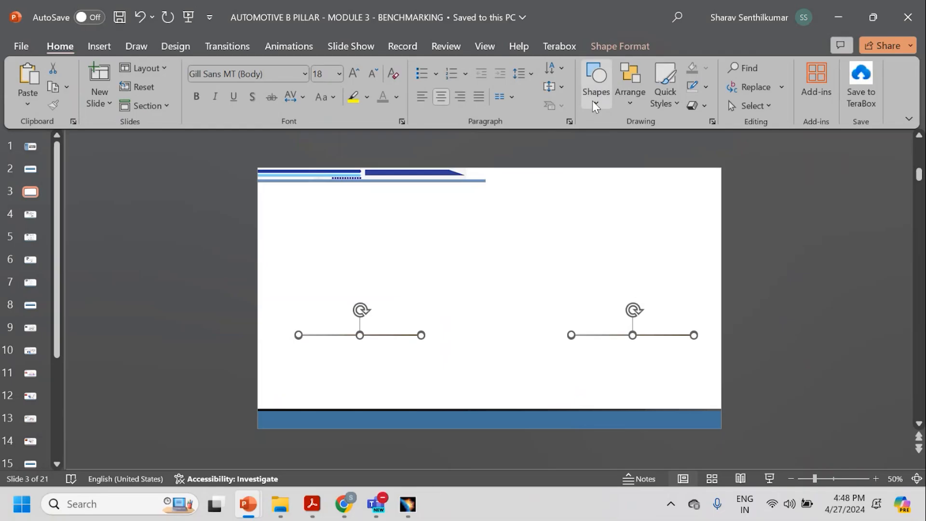
{"action": "left_click", "coordinate": [706, 87]}
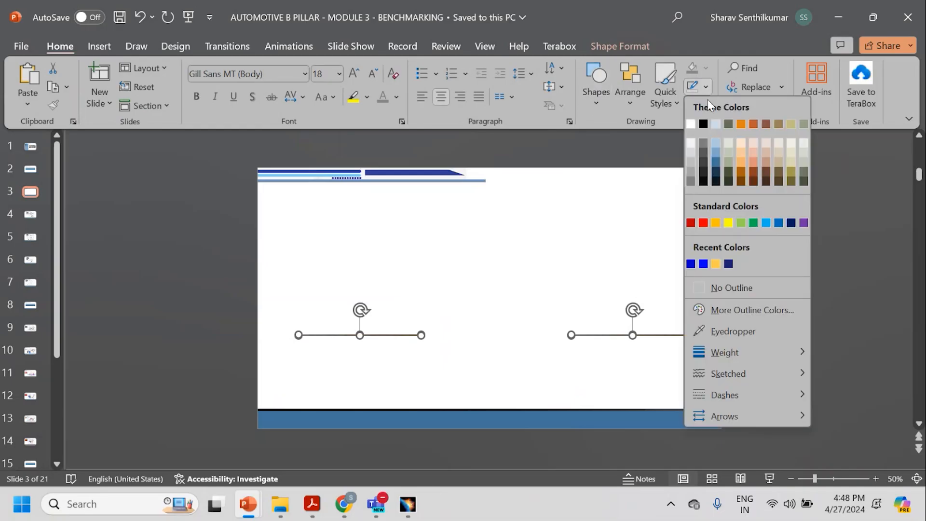
{"action": "mouse_move", "coordinate": [710, 351]}
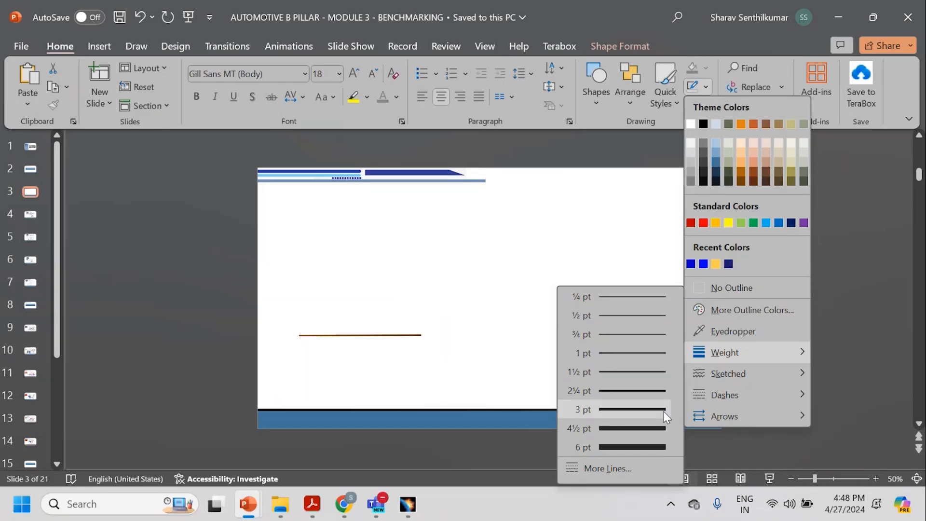
{"action": "left_click", "coordinate": [664, 411]}
{"action": "left_click", "coordinate": [707, 88]}
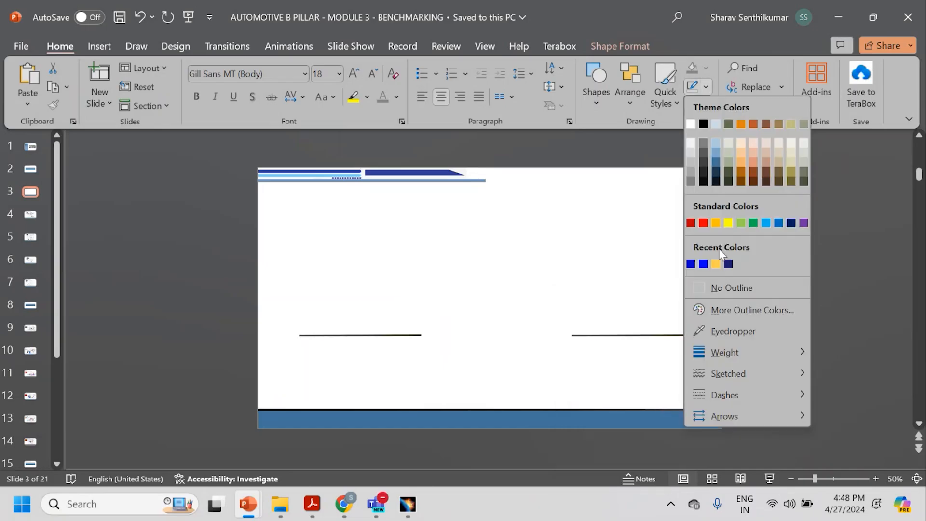
{"action": "left_click", "coordinate": [705, 263]}
{"action": "left_click", "coordinate": [644, 218]}
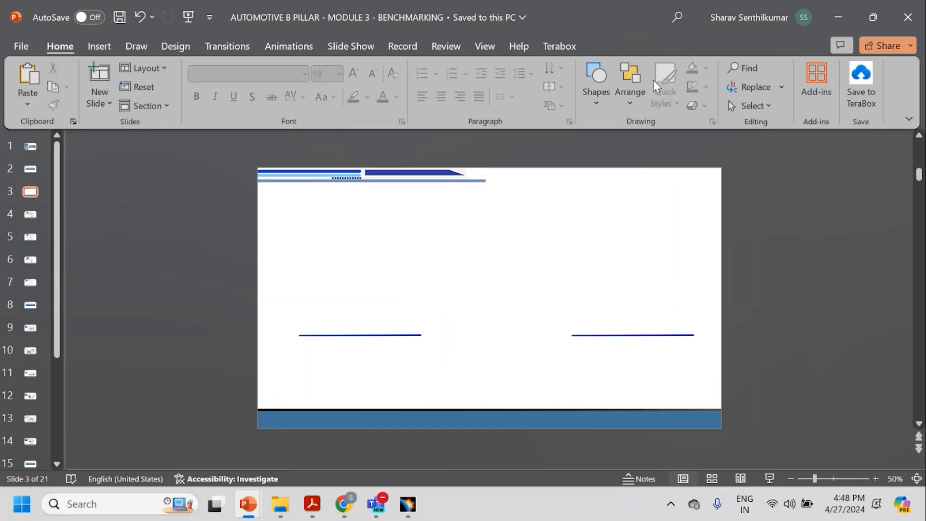
Step: Draw a short, nearly horizontal freeform line slightly below and between the blue lines, and place a copy of it beside it
{"action": "left_click", "coordinate": [596, 81]}
{"action": "left_click", "coordinate": [729, 195]}
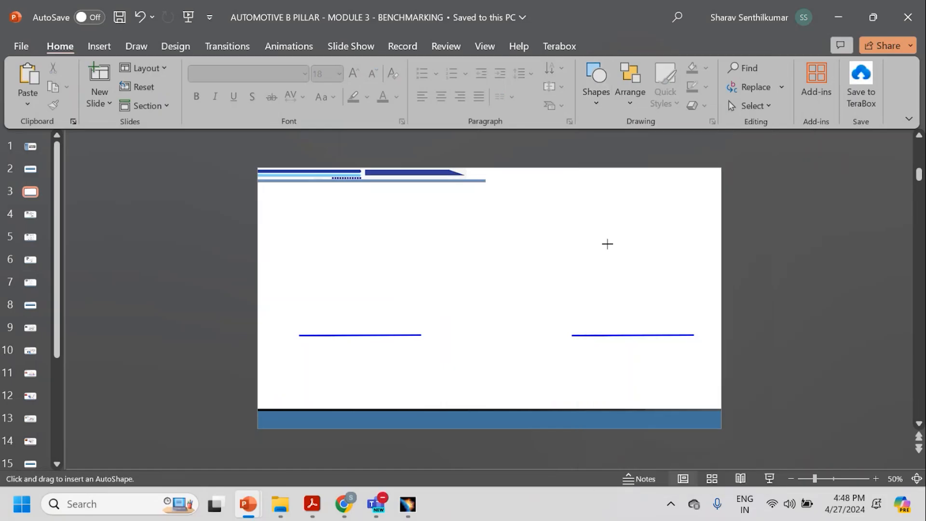
{"action": "left_click_drag", "start_coordinate": [427, 343], "coordinate": [495, 341]}
{"action": "left_click", "coordinate": [495, 341]}
{"action": "key", "text": "Escape"}
{"action": "key", "text": "Escape"}
{"action": "left_click_drag", "start_coordinate": [481, 341], "coordinate": [601, 331], "text": "ctrl"}
Step: Raise the right-hand blue line slightly and nudge the right-hand short line a little to the left
{"action": "left_click", "coordinate": [603, 289]}
{"action": "left_click", "coordinate": [598, 335]}
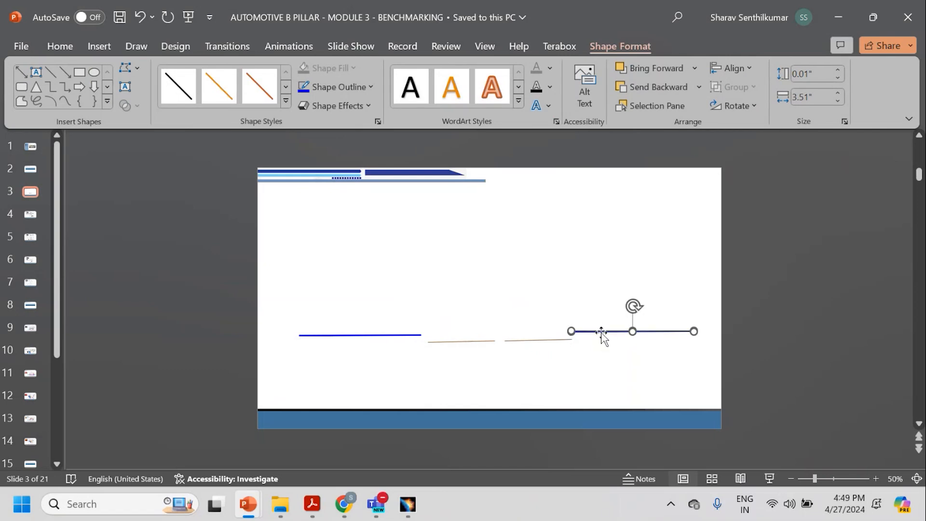
{"action": "left_click", "coordinate": [527, 345]}
{"action": "left_click", "coordinate": [541, 338]}
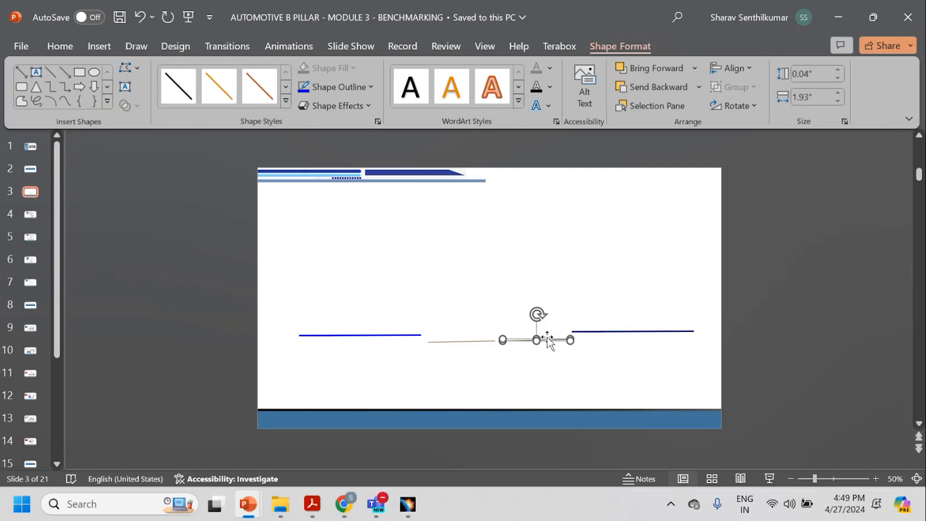
{"action": "left_click", "coordinate": [506, 365]}
Step: Format both short lines between the blue lines with a 3 pt outline in standard green
{"action": "left_click", "coordinate": [475, 342]}
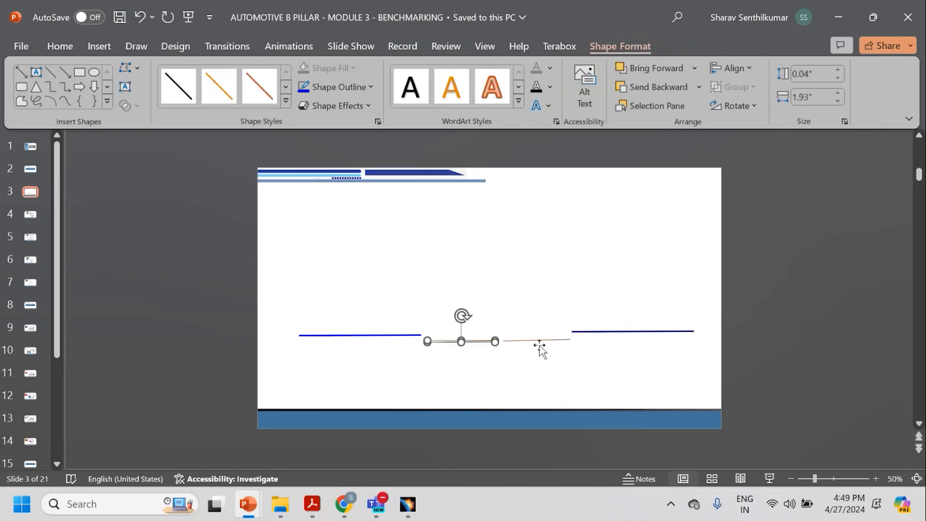
{"action": "left_click", "coordinate": [542, 342], "text": "ctrl"}
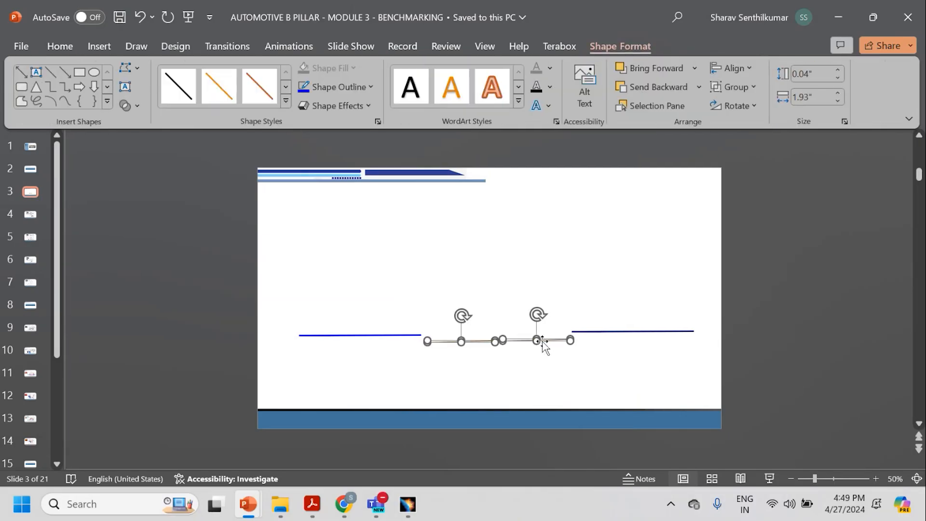
{"action": "left_click", "coordinate": [338, 92]}
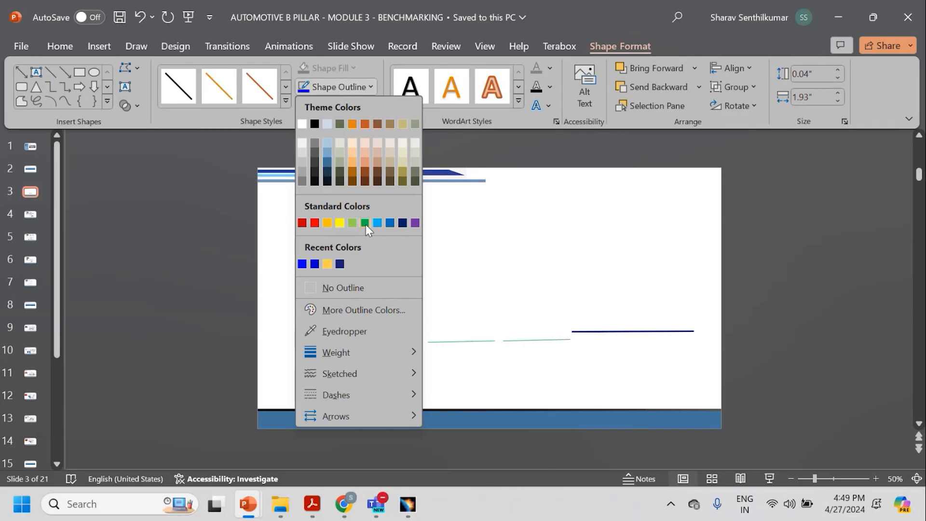
{"action": "left_click", "coordinate": [365, 223]}
{"action": "left_click", "coordinate": [343, 93]}
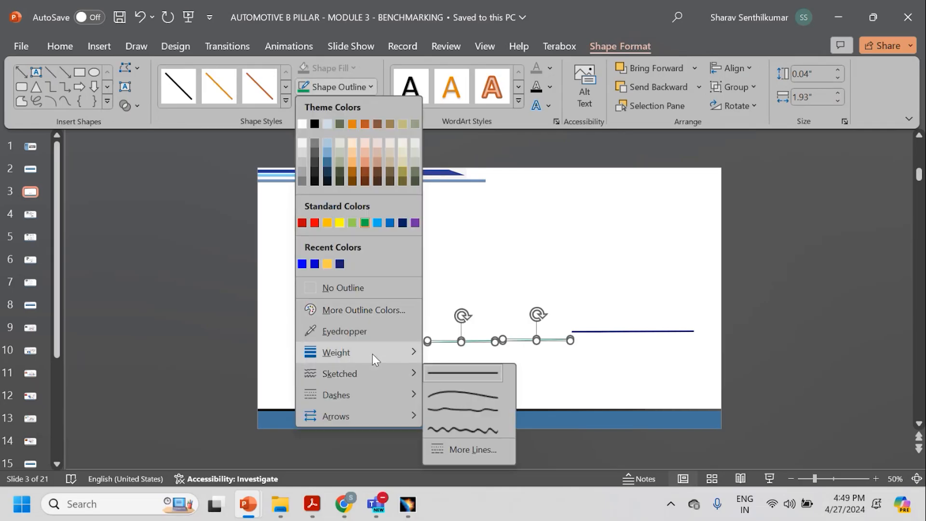
{"action": "mouse_move", "coordinate": [372, 354]}
{"action": "left_click", "coordinate": [472, 412]}
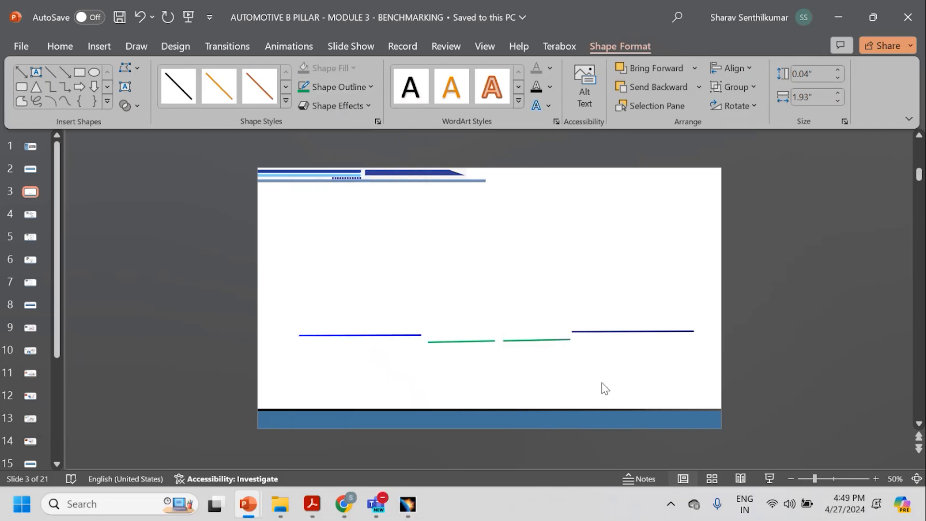
{"action": "left_click", "coordinate": [601, 386]}
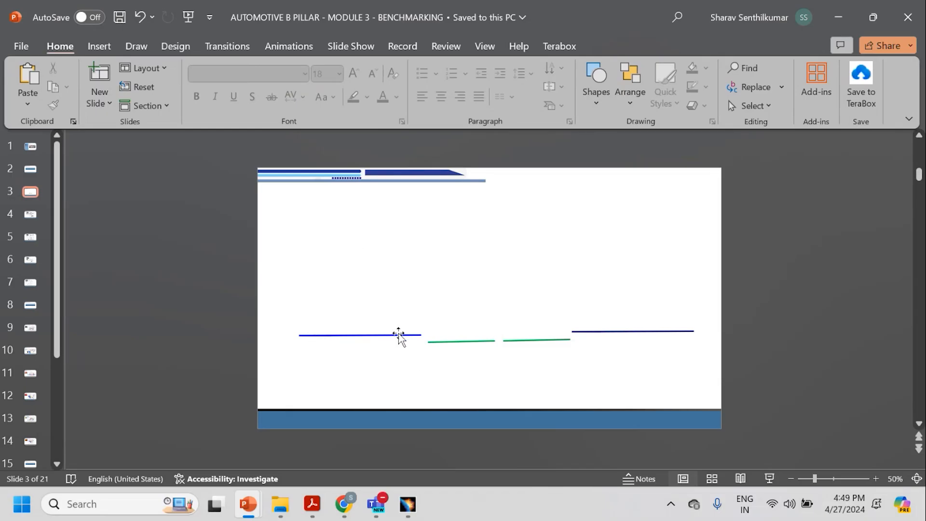
Step: Add a text box reading "Master Section" at the slide's upper left and make its text bold and underlined
{"action": "left_click", "coordinate": [596, 84]}
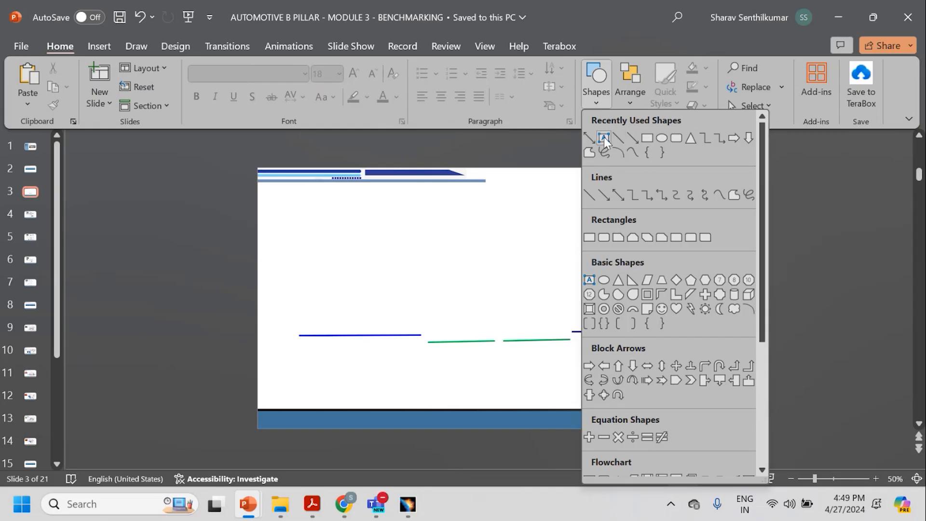
{"action": "left_click", "coordinate": [604, 137]}
{"action": "left_click_drag", "start_coordinate": [270, 184], "coordinate": [411, 208]}
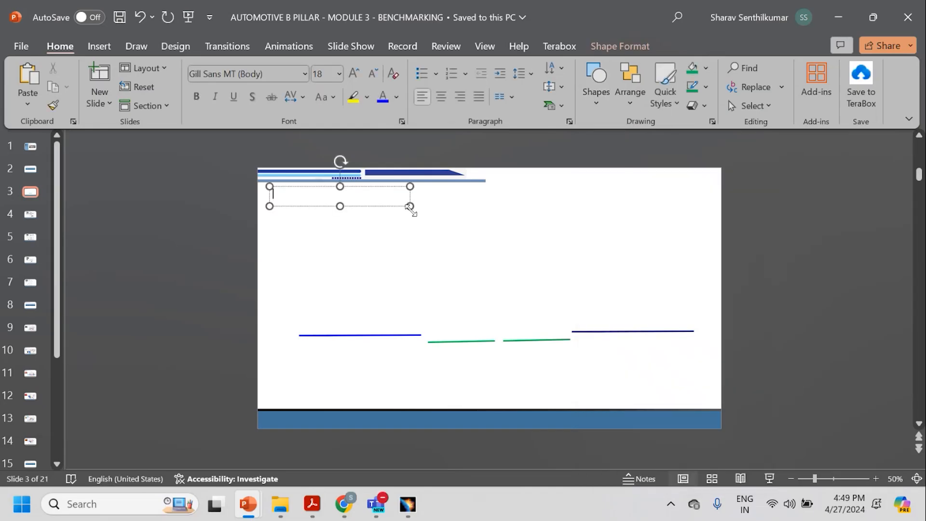
{"action": "type", "text": "Master Sectio"}
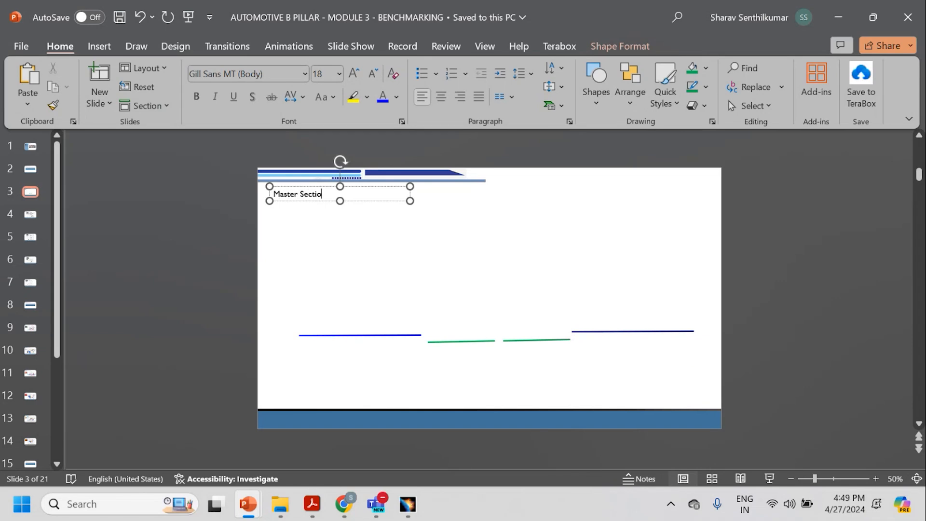
{"action": "type", "text": "n"}
{"action": "left_click", "coordinate": [301, 201]}
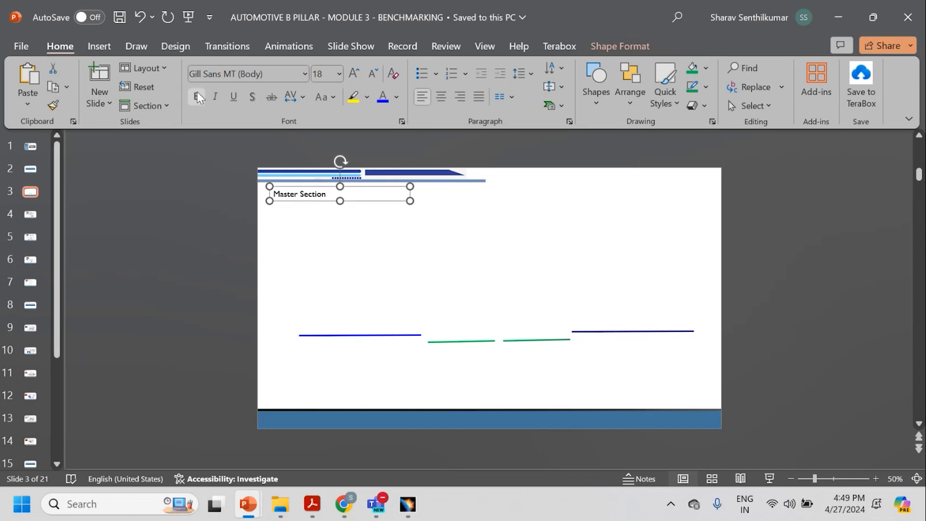
{"action": "left_click", "coordinate": [200, 98]}
{"action": "left_click", "coordinate": [234, 96]}
{"action": "left_click", "coordinate": [444, 275]}
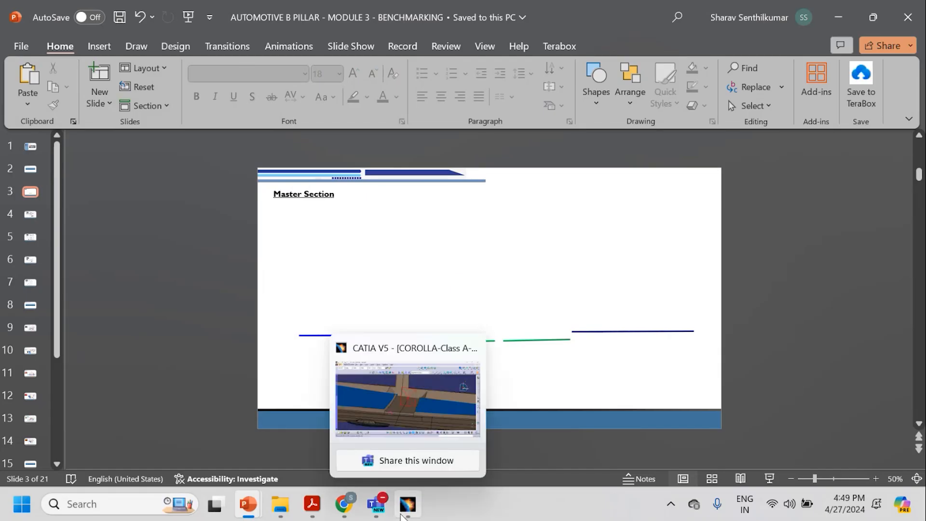
Step: Consult the clipped car exterior in CATIA and draw a hook-shaped freeform, about 0.65 by 0.19 inches, rising from the left green line's inner end
{"action": "left_click", "coordinate": [403, 515]}
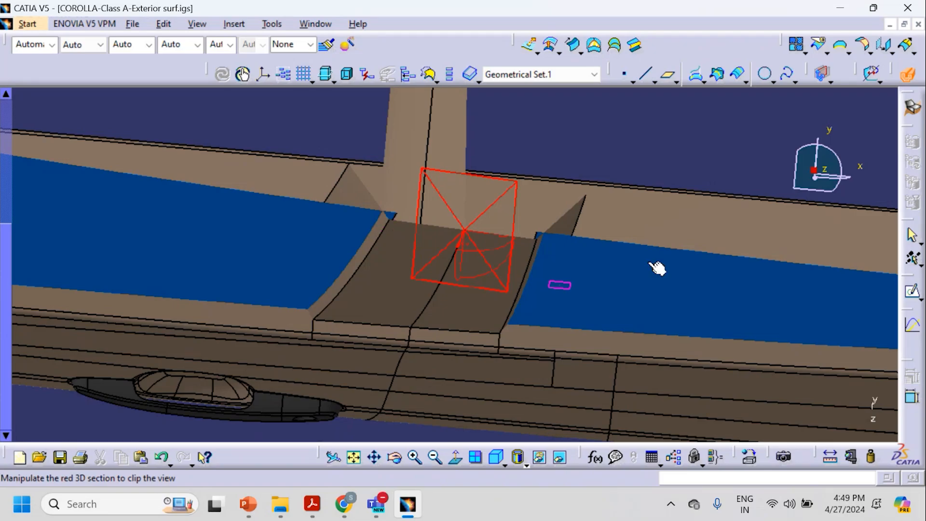
{"action": "key", "text": "alt+Tab"}
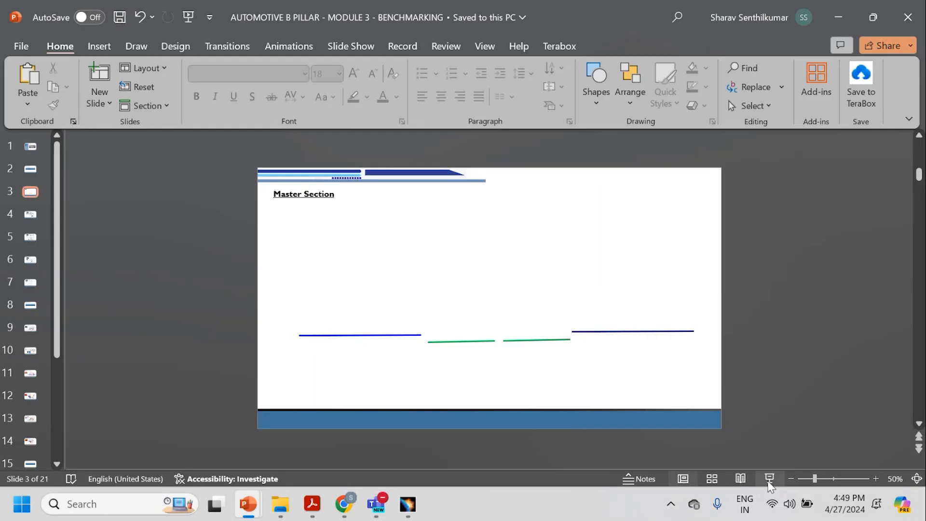
{"action": "scroll", "coordinate": [610, 318], "scroll_direction": "up", "scroll_amount": 2, "text": "ctrl"}
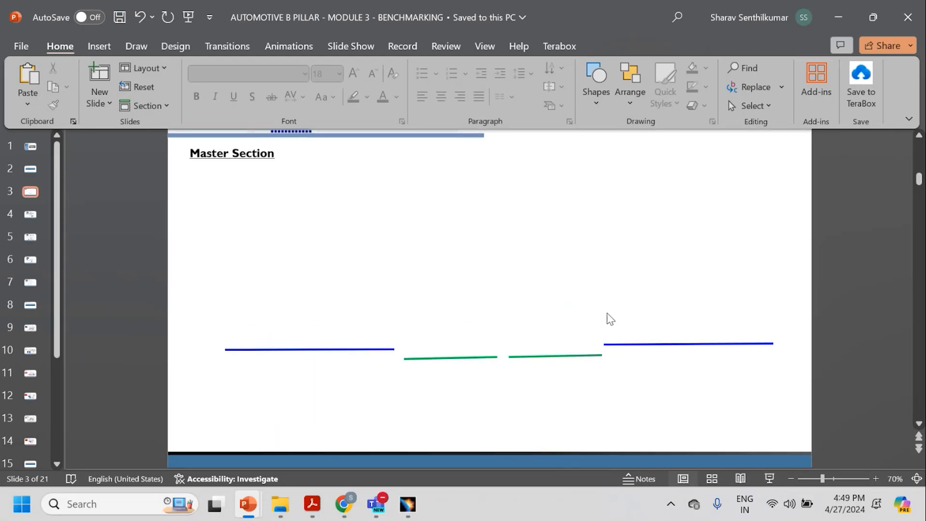
{"action": "left_click", "coordinate": [603, 92]}
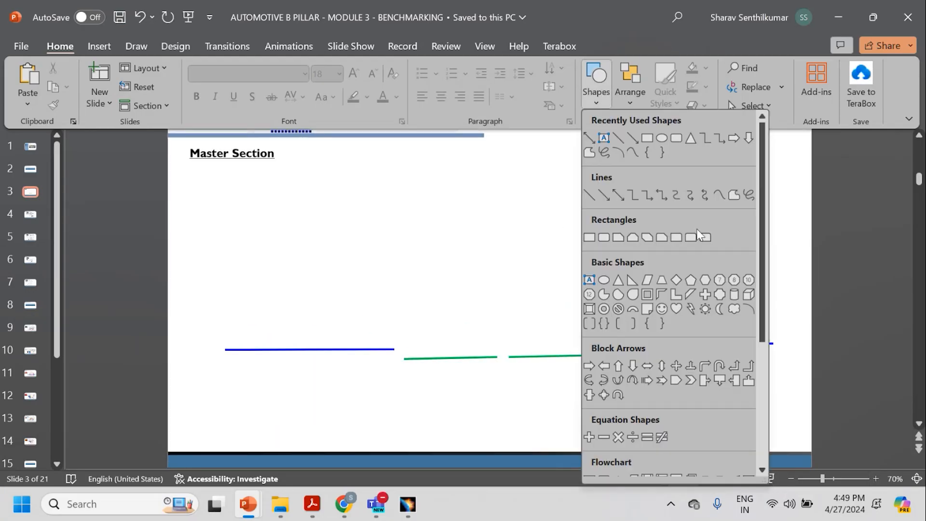
{"action": "left_click", "coordinate": [732, 197]}
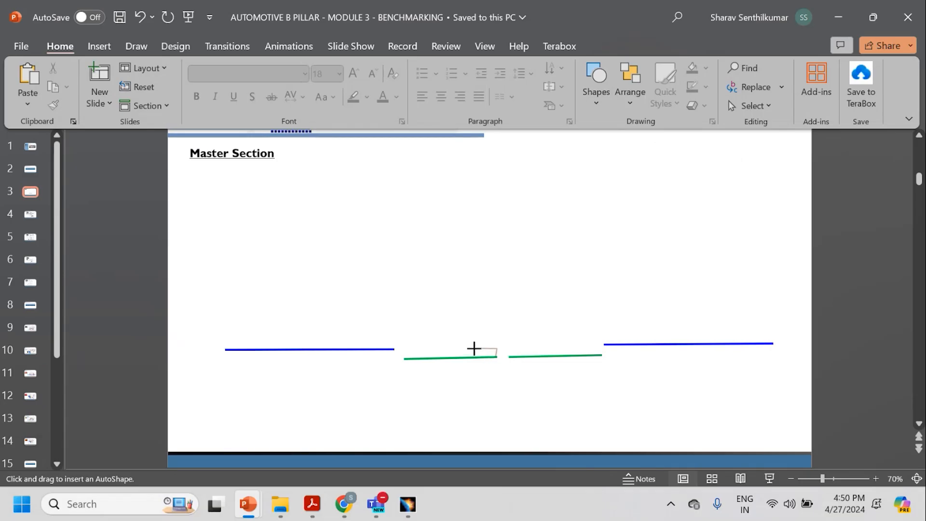
{"action": "double_click", "coordinate": [466, 348]}
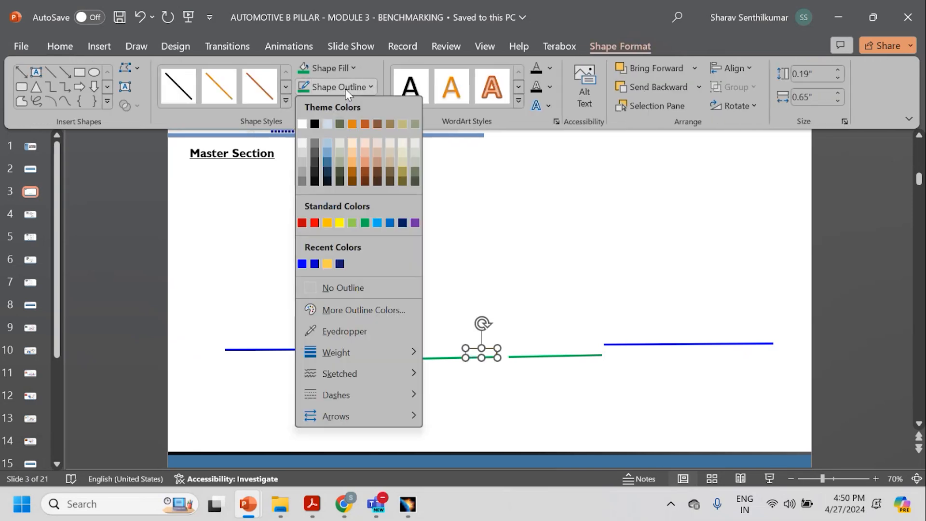
Step: Give the hook-shaped freeform a 3 pt outline in standard light green
{"action": "left_click", "coordinate": [352, 222]}
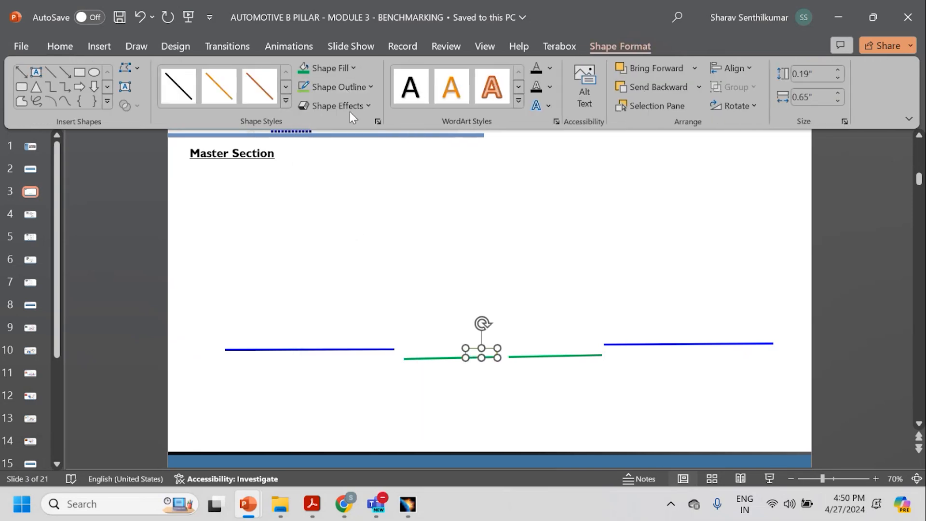
{"action": "left_click", "coordinate": [348, 87]}
{"action": "mouse_move", "coordinate": [369, 351]}
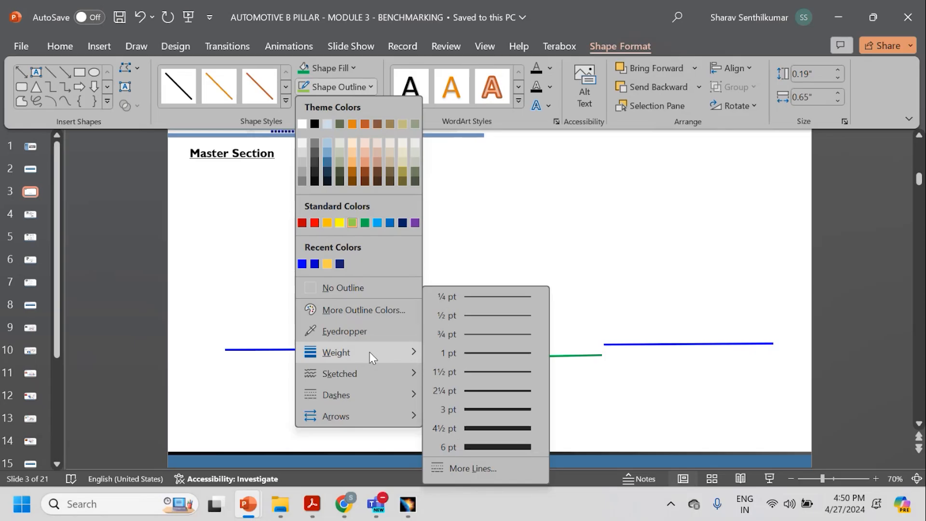
{"action": "left_click", "coordinate": [490, 409]}
{"action": "left_click", "coordinate": [572, 306]}
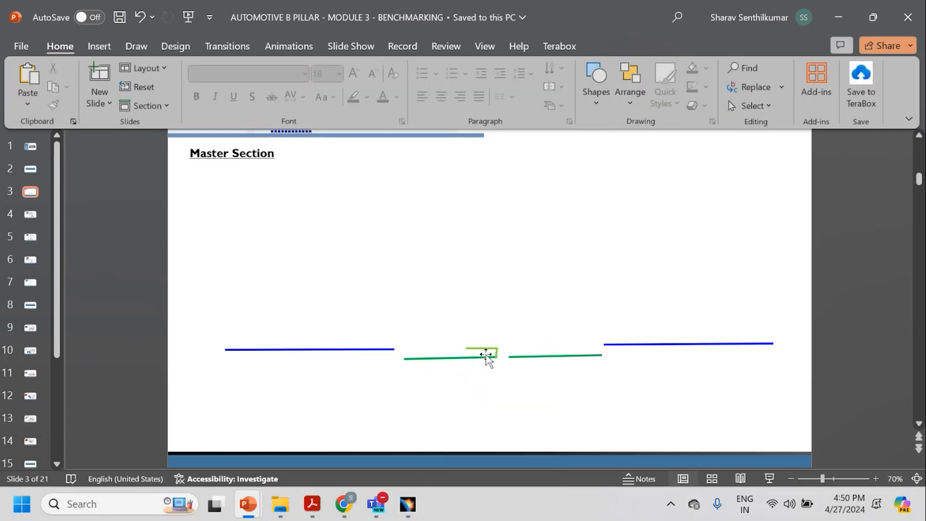
{"action": "left_click", "coordinate": [602, 86]}
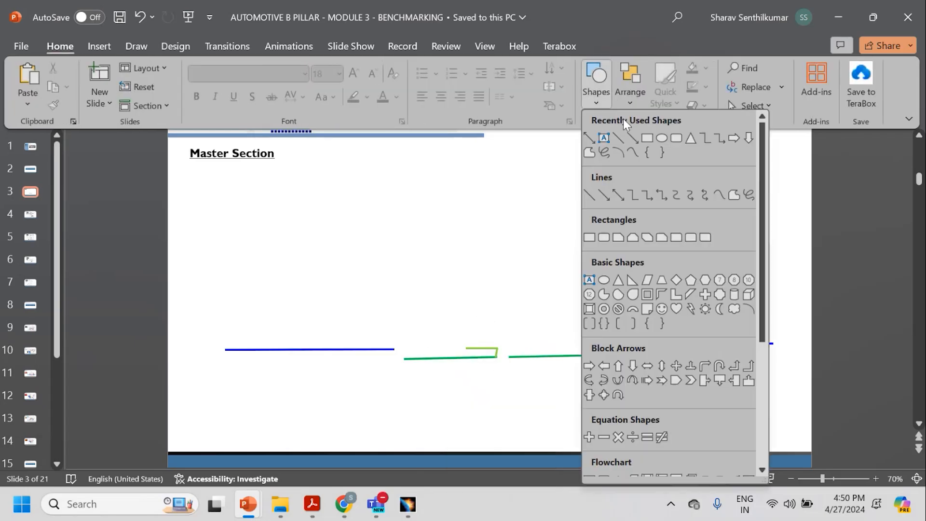
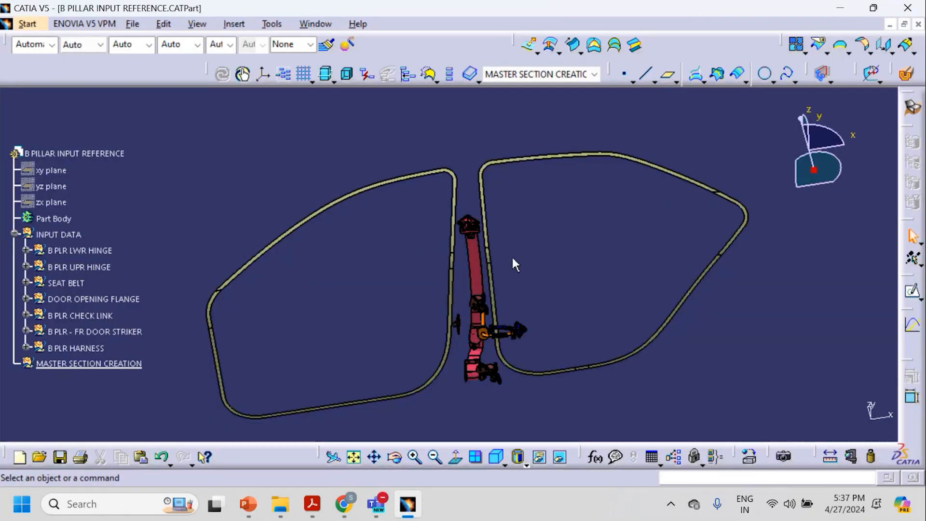
Step: In CATIA, try to create a plane normal to the door opening flange's edge through the centre of the seat belt bolt's end circle
{"action": "mouse_move", "coordinate": [526, 276]}
{"action": "middle_mouse_down"}
{"action": "mouse_move", "coordinate": [516, 309]}
{"action": "mouse_move", "coordinate": [519, 282]}
{"action": "middle_mouse_up"}
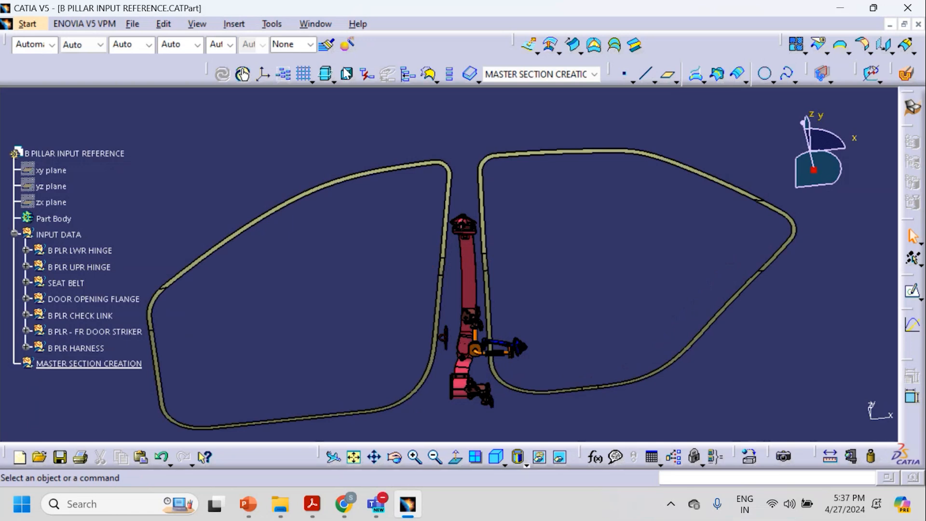
{"action": "middle_click_drag", "start_coordinate": [382, 279], "coordinate": [411, 275]}
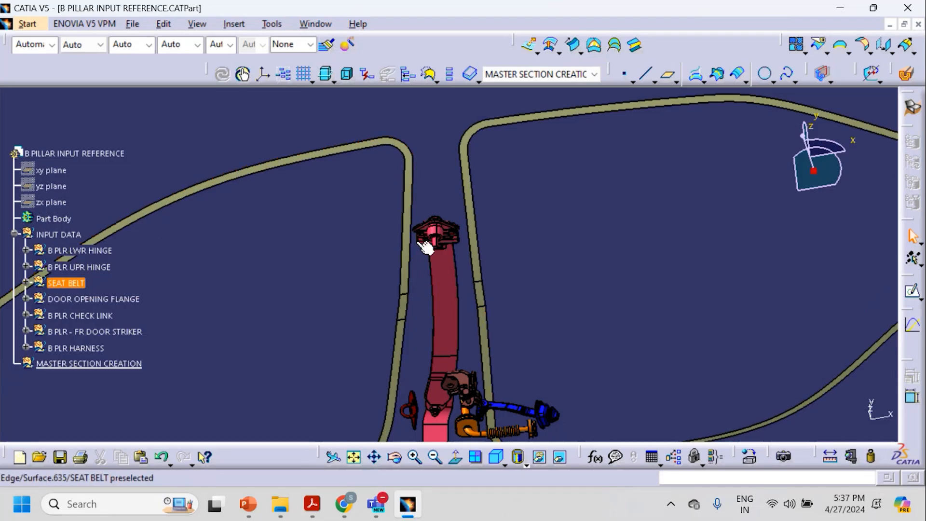
{"action": "middle_click_drag", "start_coordinate": [506, 247], "coordinate": [436, 285]}
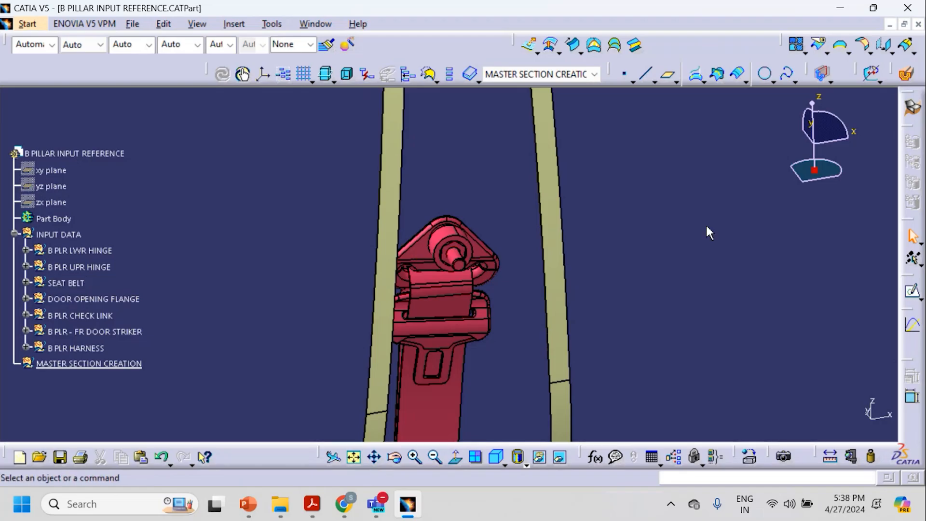
{"action": "left_click", "coordinate": [668, 79]}
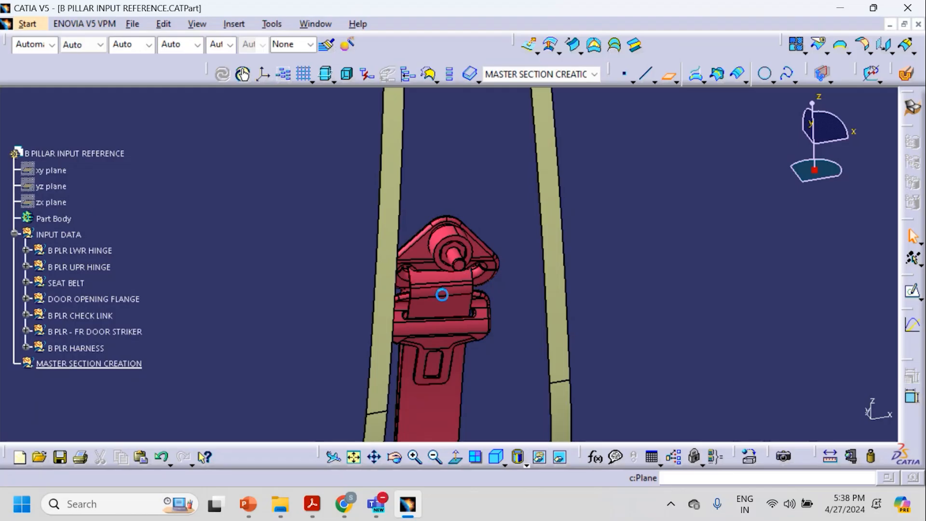
{"action": "left_click", "coordinate": [395, 263]}
{"action": "middle_click_drag", "start_coordinate": [416, 288], "coordinate": [603, 361]}
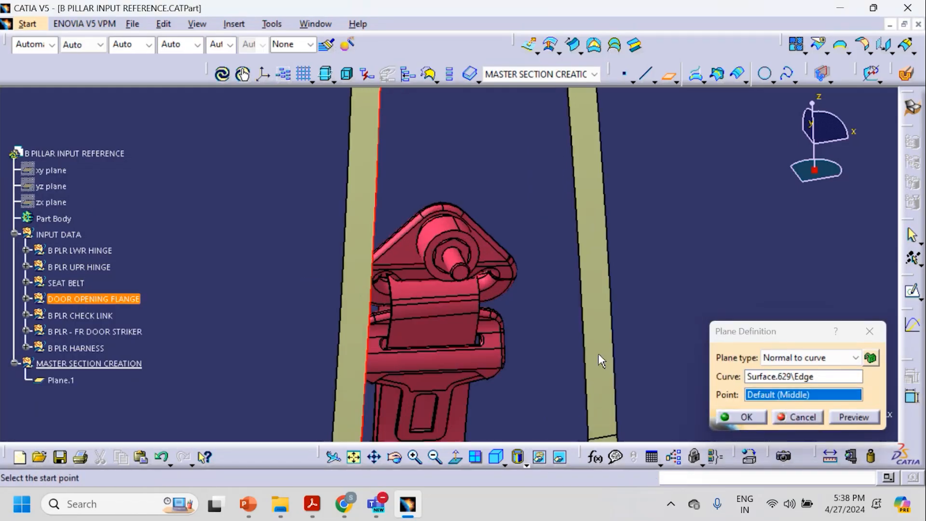
{"action": "right_click", "coordinate": [750, 392]}
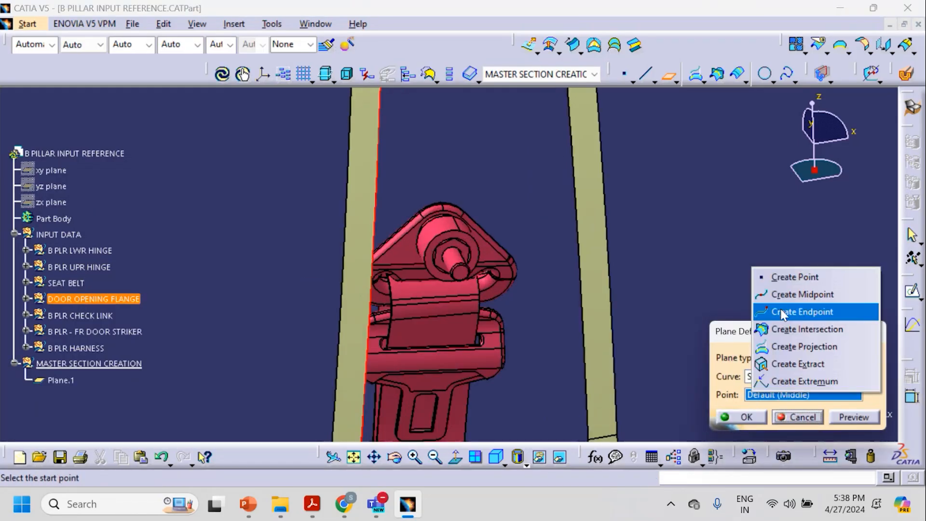
{"action": "left_click", "coordinate": [782, 282]}
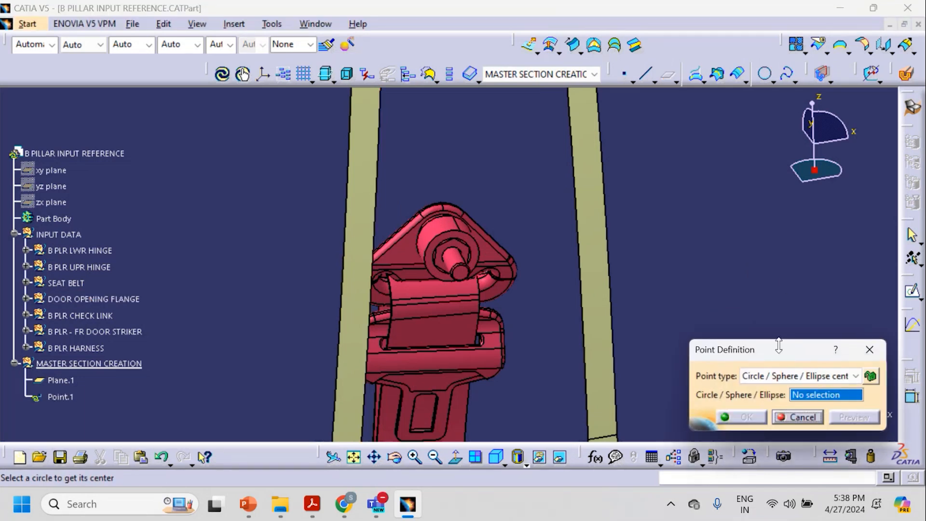
{"action": "left_click", "coordinate": [470, 270]}
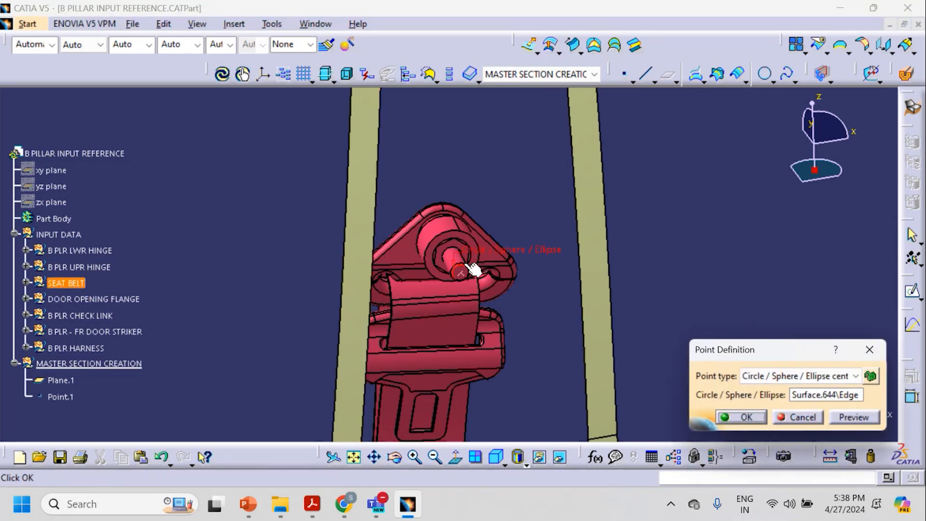
{"action": "left_click", "coordinate": [739, 413]}
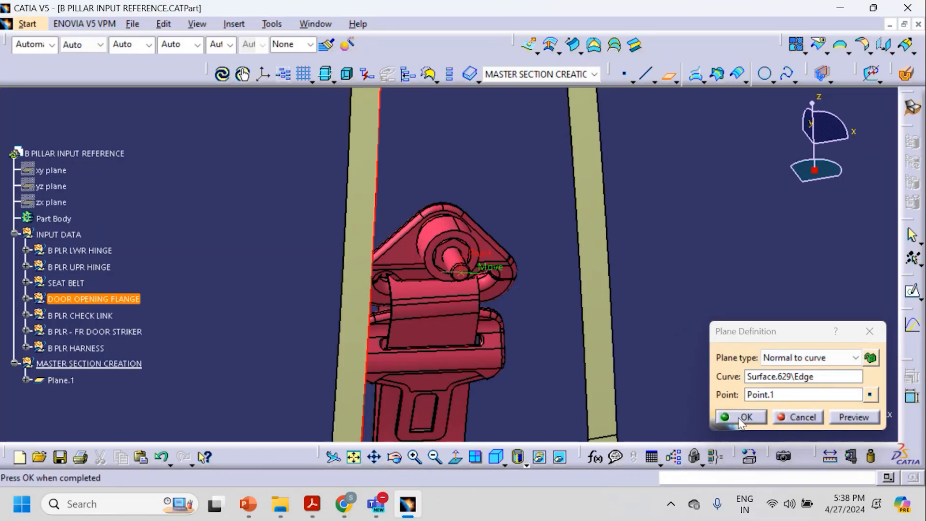
{"action": "left_click", "coordinate": [741, 417]}
Step: Create a plane normal to the door opening flange's edge through the centre of the seat belt bolt's end circle
{"action": "middle_click_drag", "start_coordinate": [454, 371], "coordinate": [650, 300]}
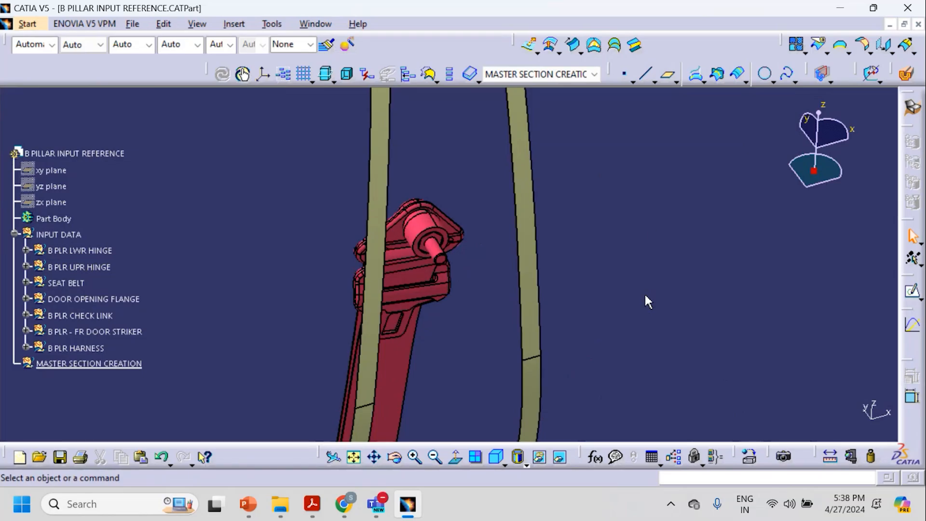
{"action": "left_click", "coordinate": [667, 73]}
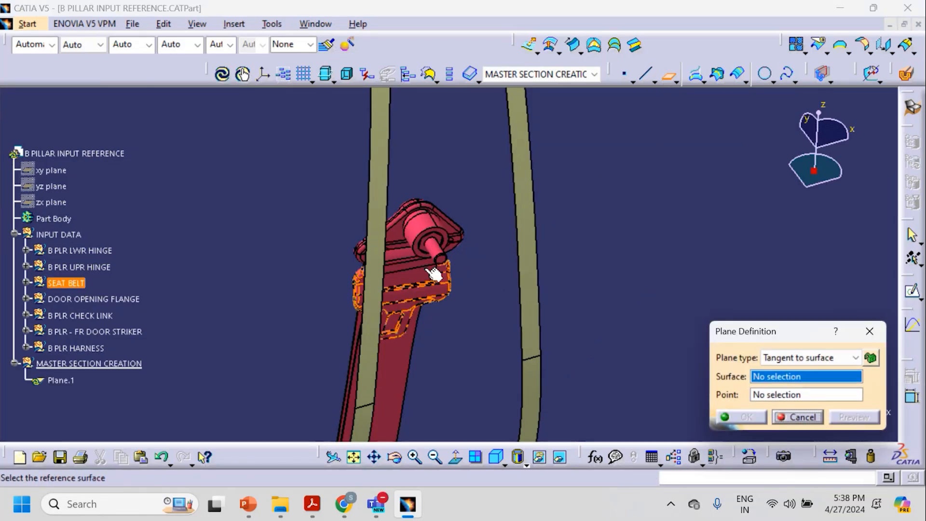
{"action": "left_click", "coordinate": [392, 271]}
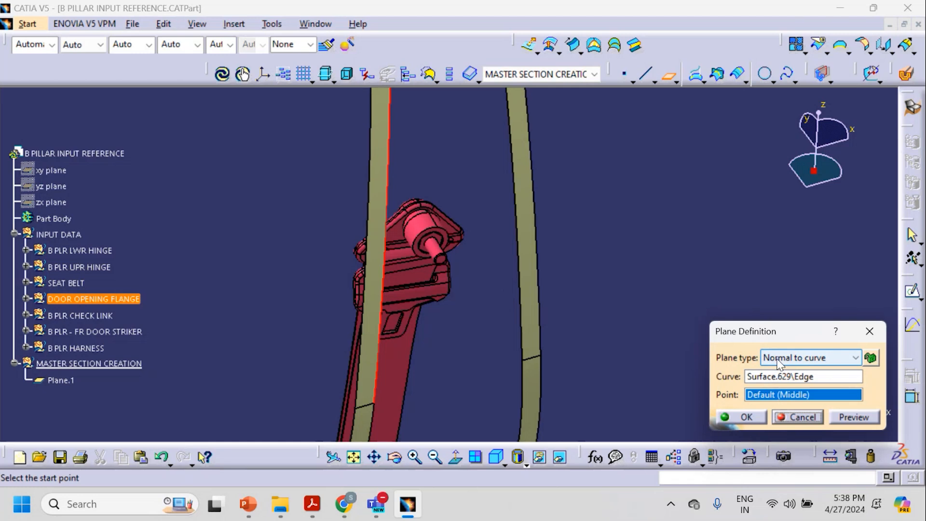
{"action": "right_click", "coordinate": [753, 395]}
{"action": "left_click", "coordinate": [781, 279]}
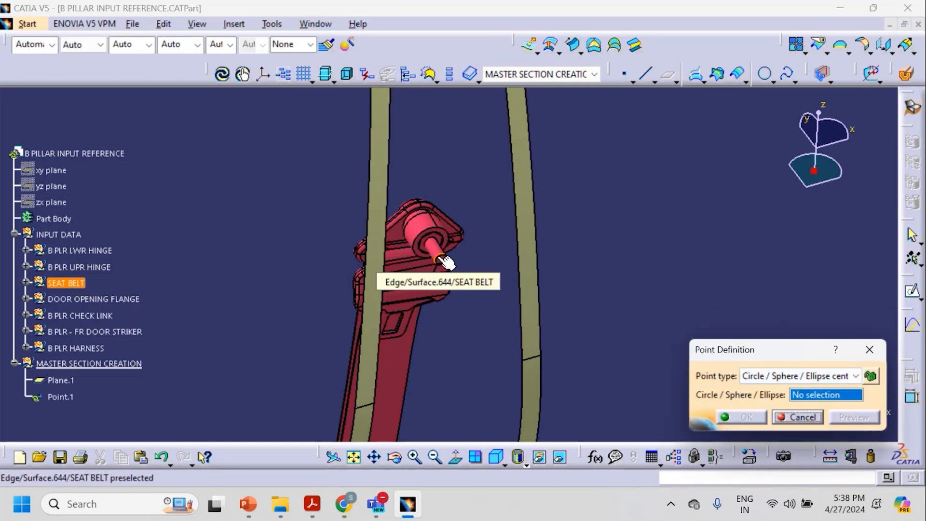
{"action": "left_click", "coordinate": [446, 263]}
{"action": "left_click", "coordinate": [740, 417]}
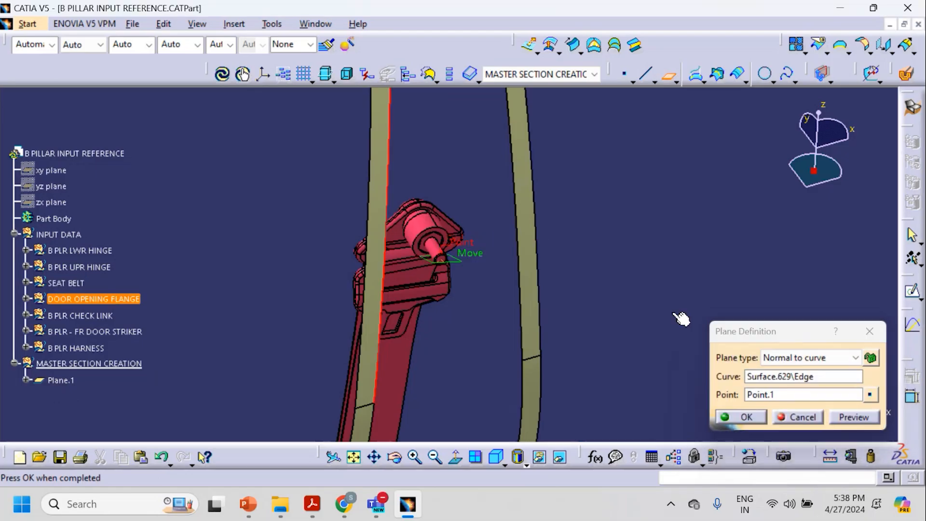
{"action": "left_click", "coordinate": [740, 417]}
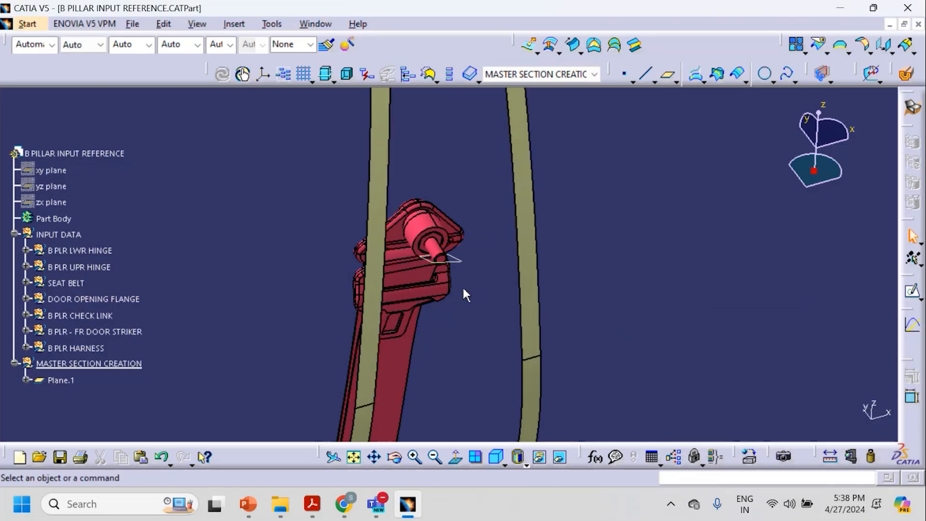
Step: Start a positioned sketch on Plane.1 with its origin set to the projection of Point.1
{"action": "left_click", "coordinate": [469, 258]}
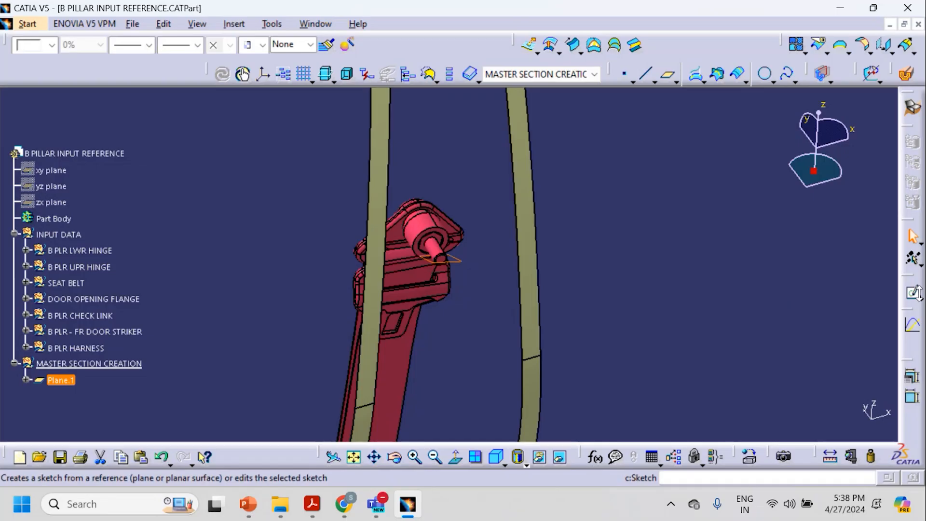
{"action": "left_click", "coordinate": [918, 296]}
{"action": "left_click", "coordinate": [912, 310]}
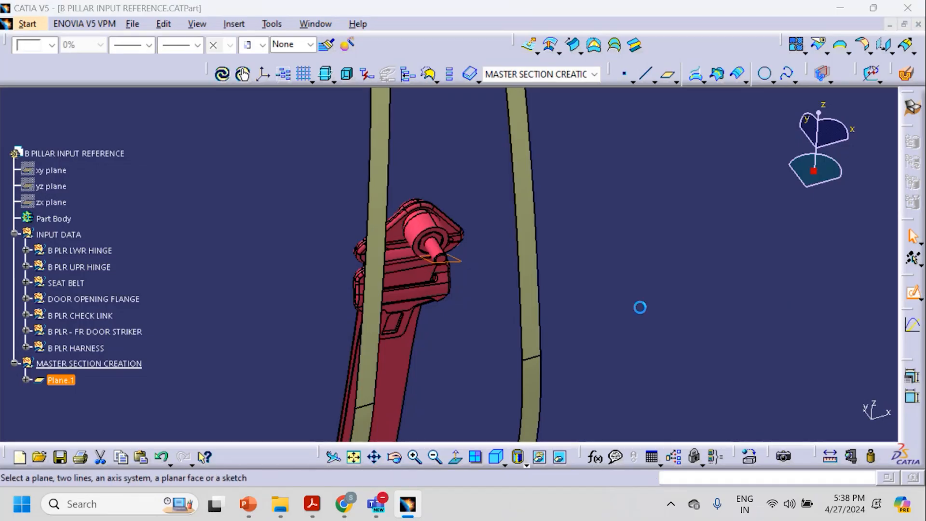
{"action": "left_click", "coordinate": [752, 285]}
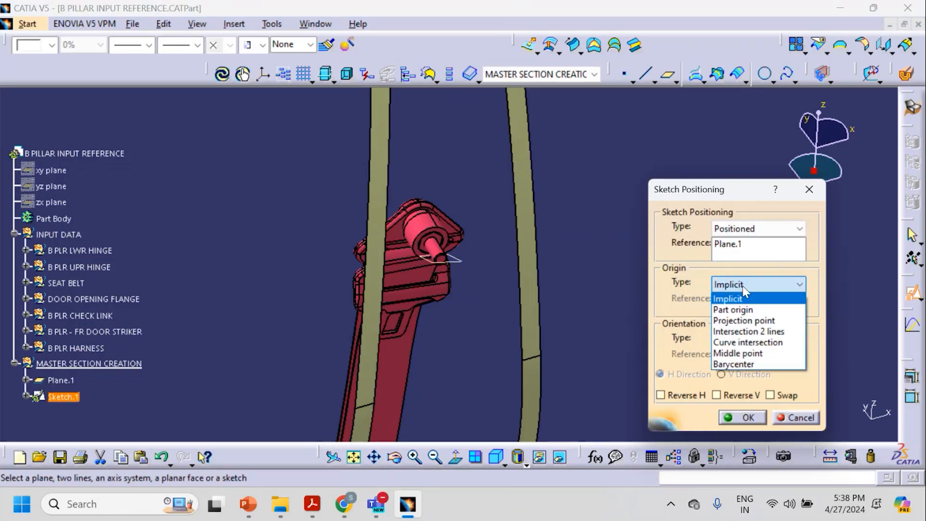
{"action": "left_click", "coordinate": [741, 321]}
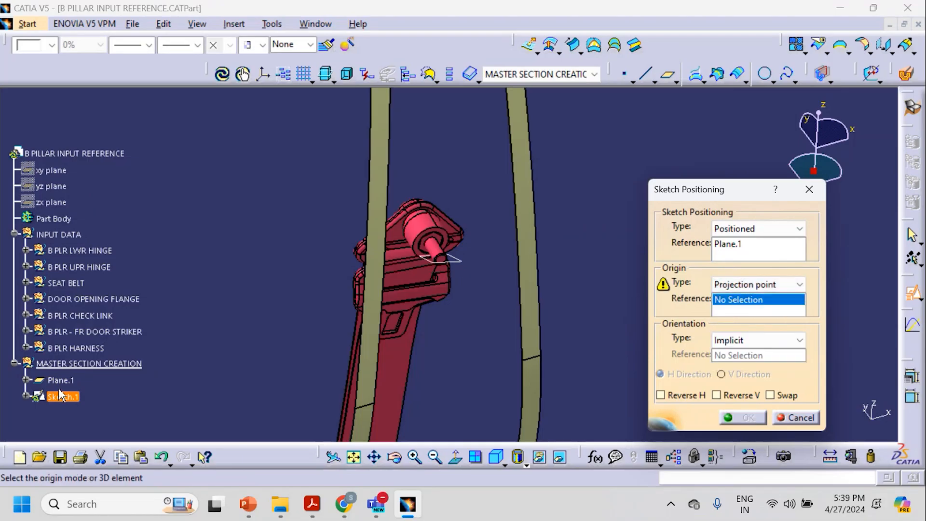
{"action": "left_click", "coordinate": [25, 380]}
{"action": "left_click", "coordinate": [73, 398]}
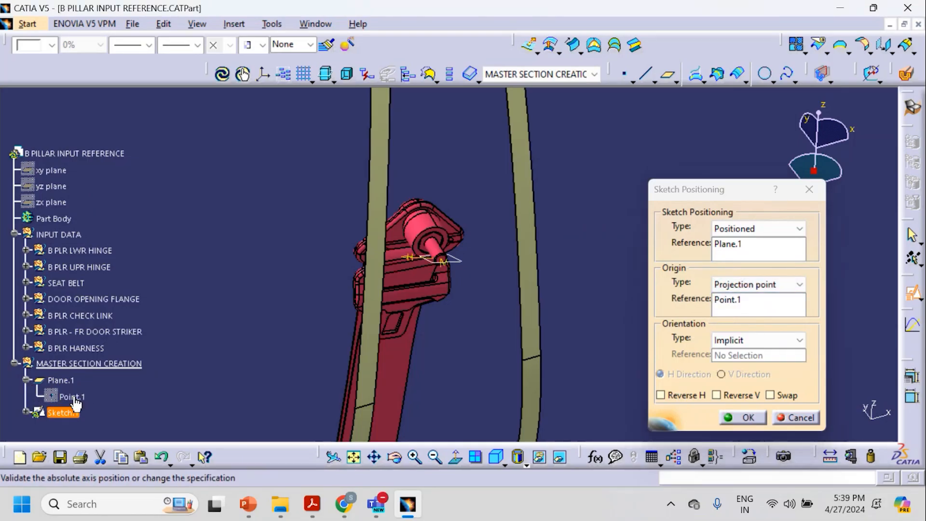
Step: Reverse the sketch's H and V directions and enter the sketch
{"action": "mouse_move", "coordinate": [424, 335]}
{"action": "middle_mouse_down"}
{"action": "mouse_move", "coordinate": [378, 368]}
{"action": "mouse_move", "coordinate": [419, 333]}
{"action": "middle_mouse_up"}
{"action": "left_click", "coordinate": [716, 395]}
{"action": "left_click", "coordinate": [691, 400]}
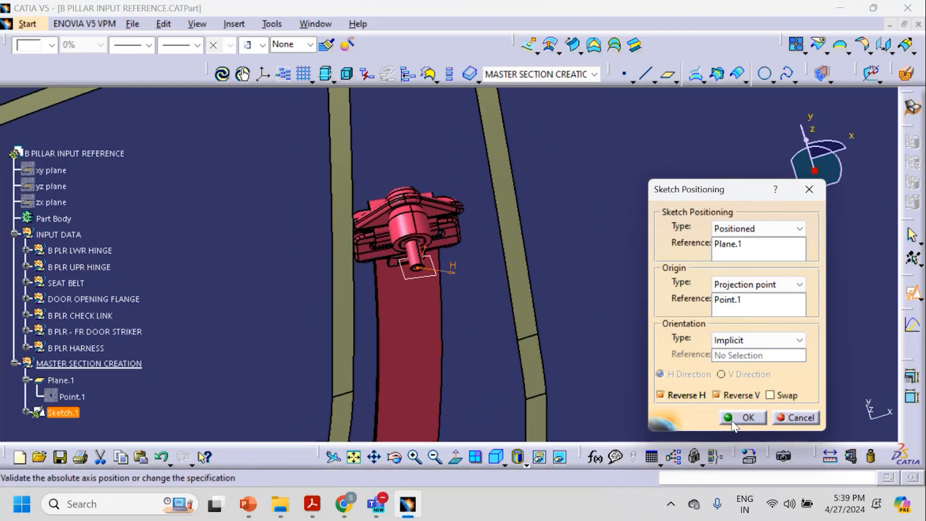
{"action": "left_click", "coordinate": [745, 417]}
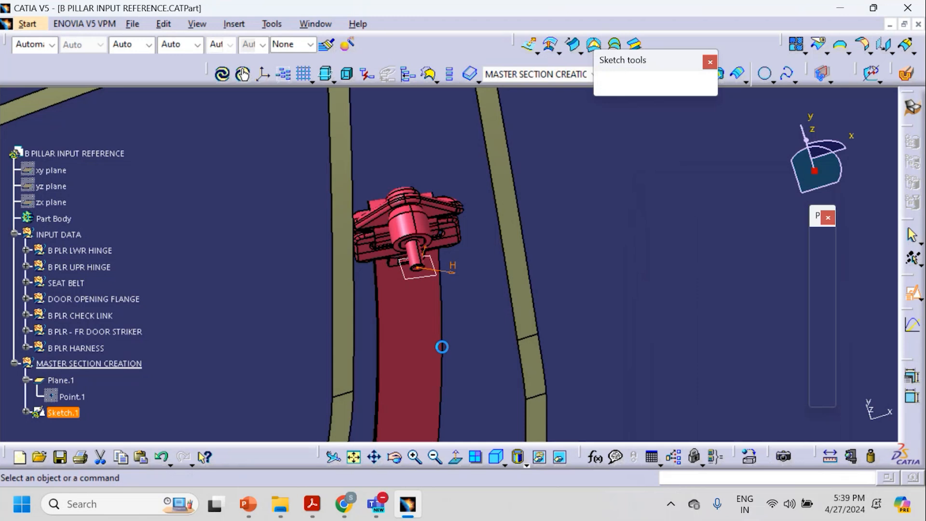
Step: Intersect the door opening flange surfaces on both sides of the seat belt with the sketch plane
{"action": "middle_click_drag", "start_coordinate": [442, 346], "coordinate": [367, 354]}
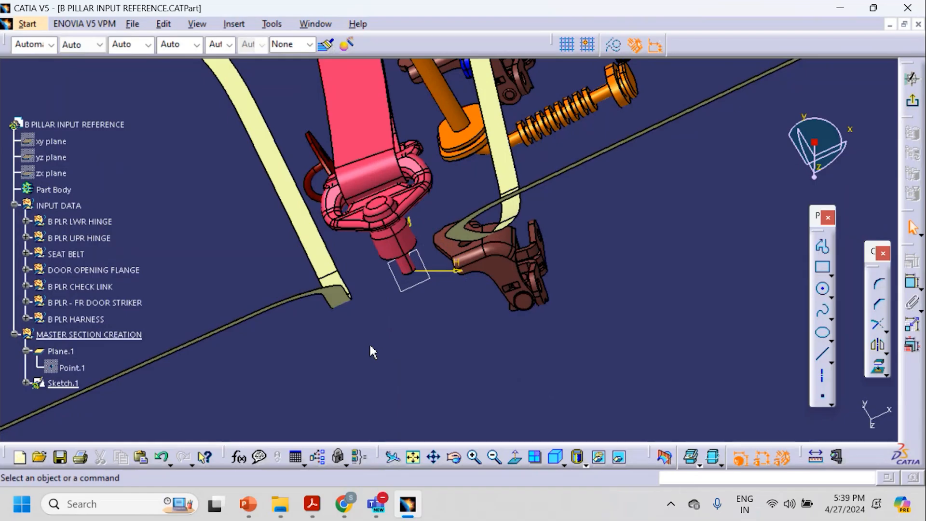
{"action": "middle_click_drag", "start_coordinate": [386, 355], "coordinate": [337, 309]}
{"action": "middle_click_drag", "start_coordinate": [471, 314], "coordinate": [487, 229]}
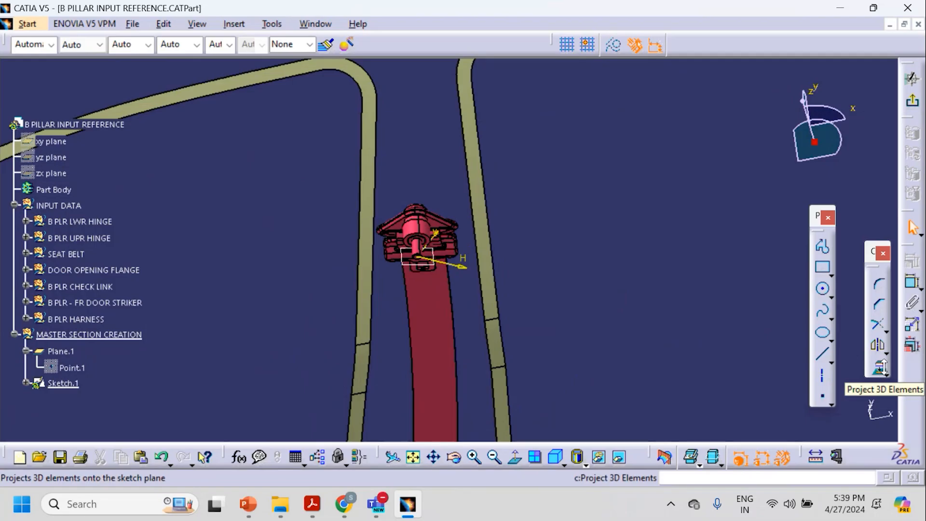
{"action": "left_click", "coordinate": [885, 372]}
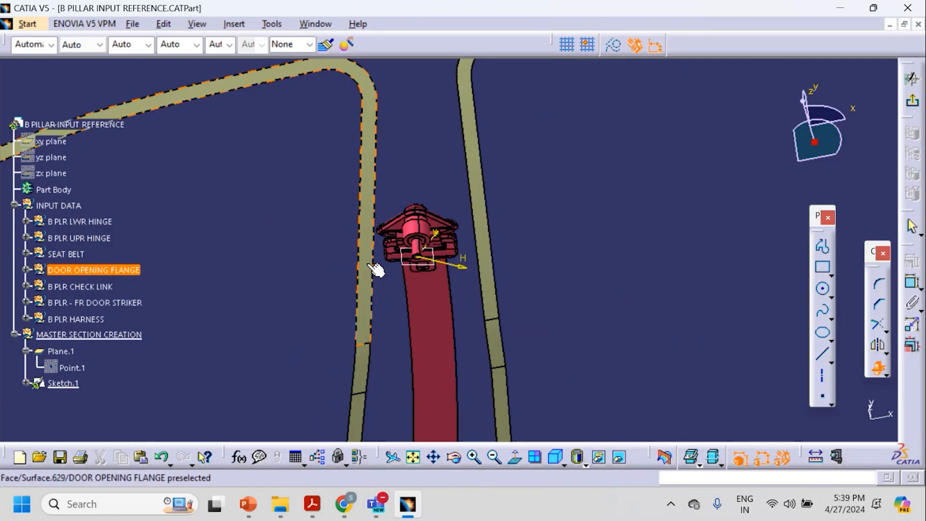
{"action": "left_click", "coordinate": [377, 266]}
{"action": "left_click", "coordinate": [568, 288]}
{"action": "middle_click_drag", "start_coordinate": [442, 324], "coordinate": [430, 330]}
{"action": "left_click", "coordinate": [560, 309]}
{"action": "left_click", "coordinate": [878, 369]}
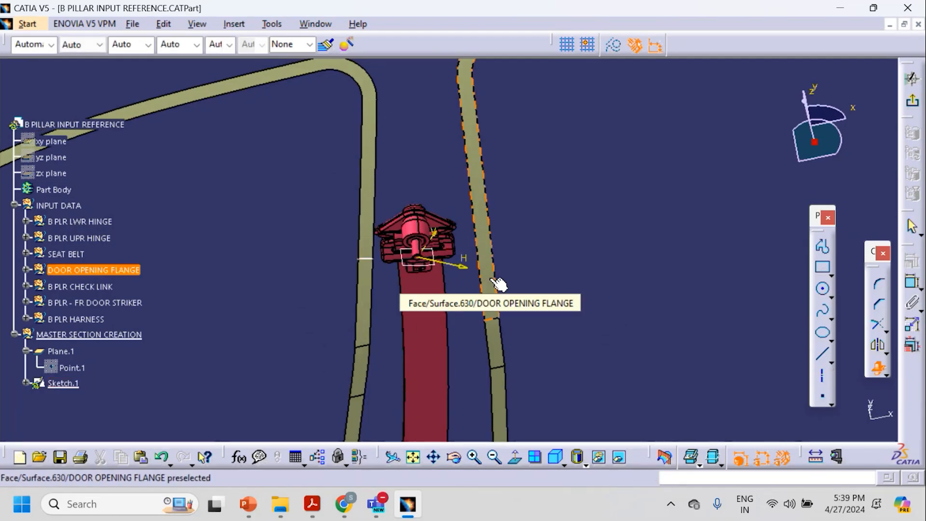
{"action": "left_click", "coordinate": [498, 285]}
Step: Hide the INPUT DATA set so that only the sketch geometry is displayed
{"action": "middle_click_drag", "start_coordinate": [657, 294], "coordinate": [581, 336]}
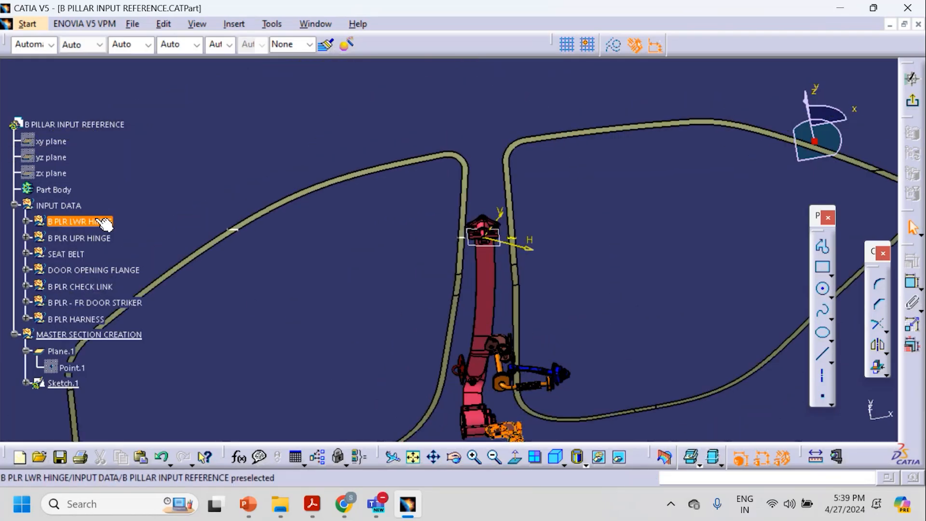
{"action": "right_click", "coordinate": [65, 205]}
{"action": "left_click", "coordinate": [208, 254]}
Step: Isolate the right flange's intersection curve and delete the stray intersection segment far to the left
{"action": "middle_click_drag", "start_coordinate": [449, 298], "coordinate": [381, 306]}
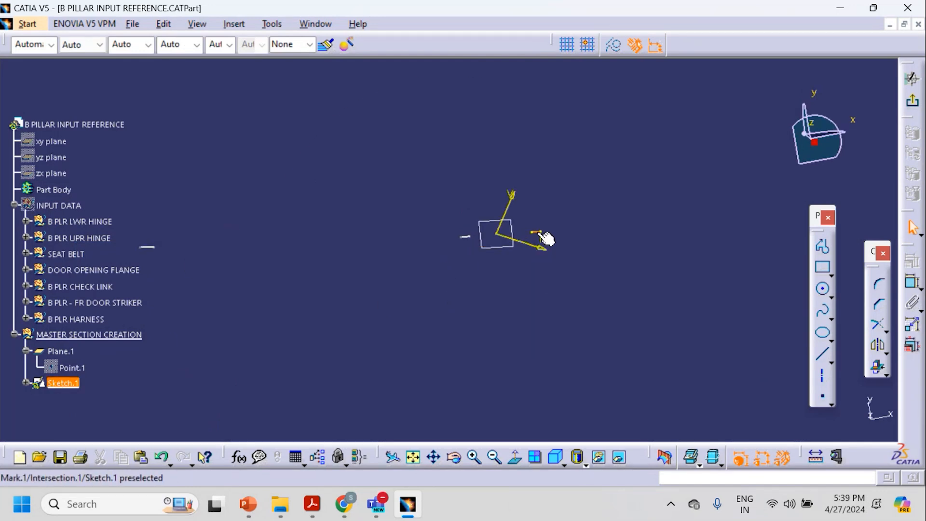
{"action": "right_click", "coordinate": [538, 233]}
{"action": "mouse_move", "coordinate": [619, 460]}
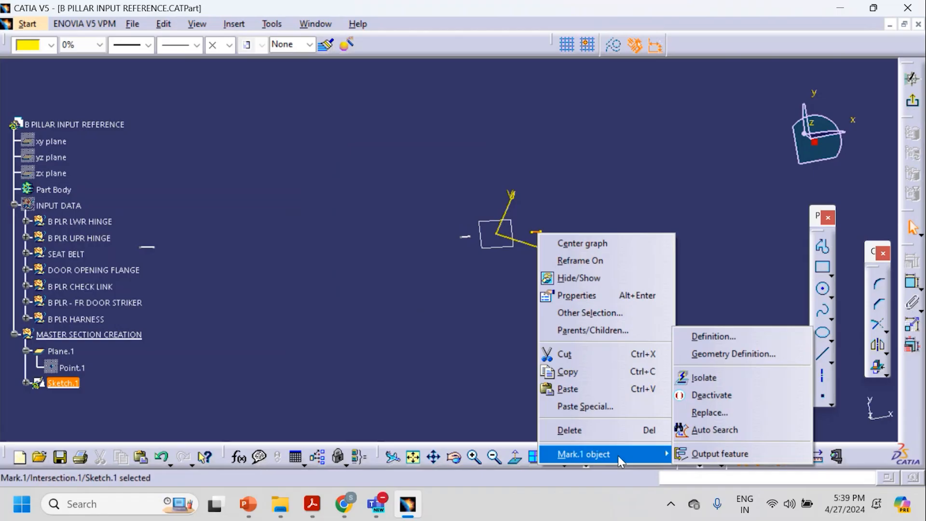
{"action": "left_click", "coordinate": [705, 377]}
{"action": "left_click", "coordinate": [159, 250]}
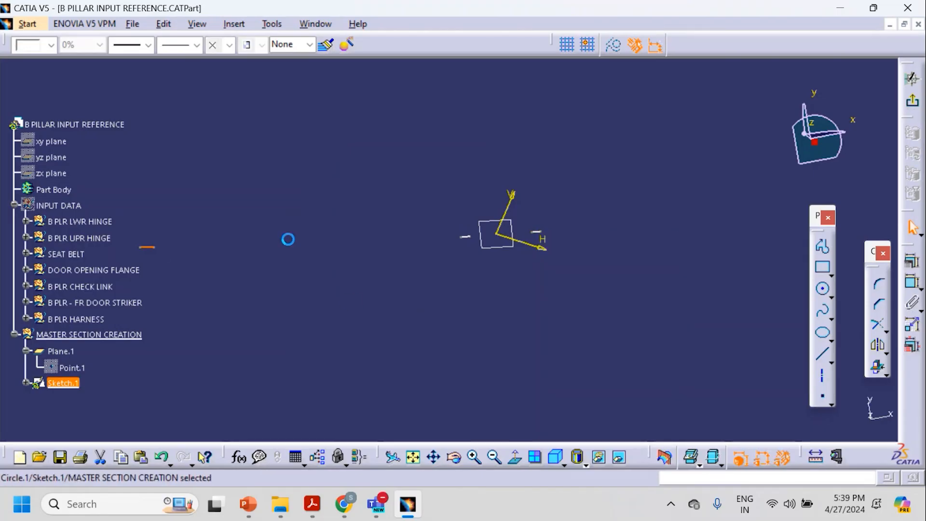
{"action": "left_click", "coordinate": [322, 243]}
Step: Fix the two remaining flange intersection curves in place
{"action": "middle_click_drag", "start_coordinate": [558, 303], "coordinate": [482, 377]}
{"action": "left_click", "coordinate": [343, 316]}
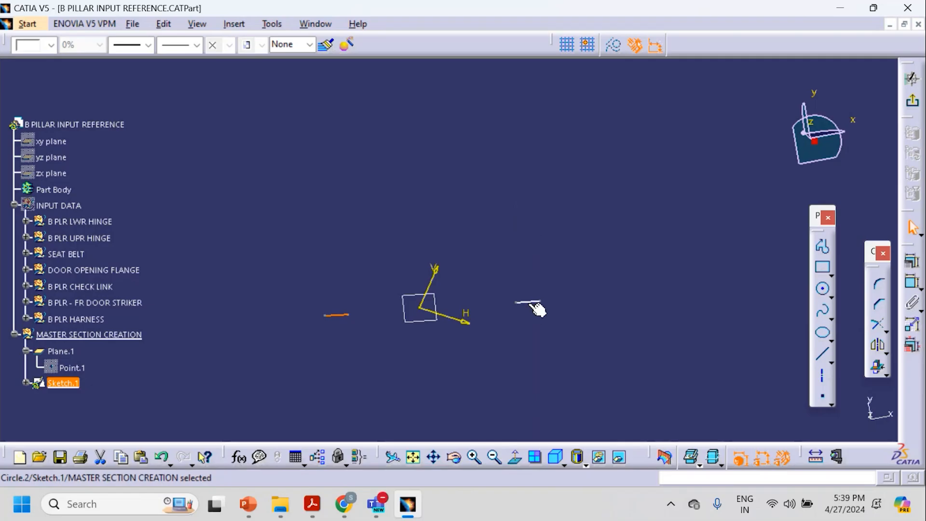
{"action": "right_click", "coordinate": [528, 301]}
{"action": "mouse_move", "coordinate": [580, 293]}
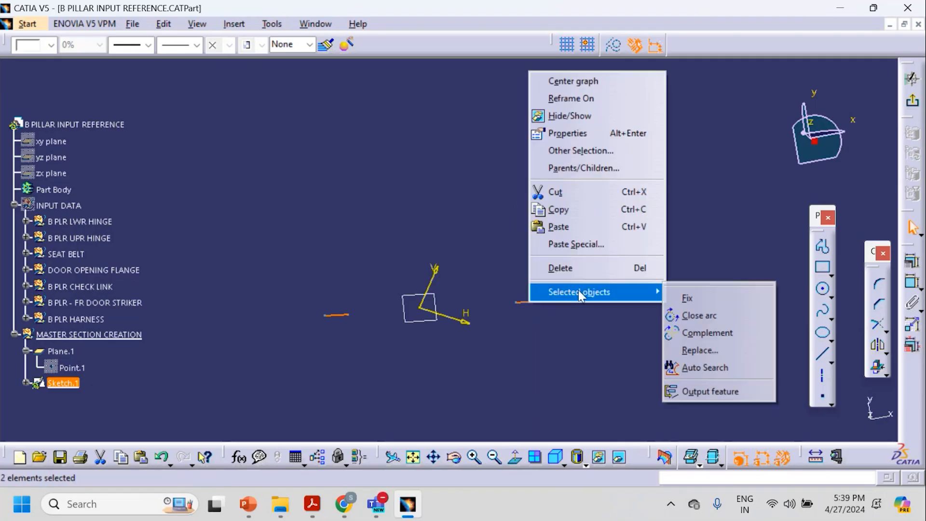
{"action": "left_click", "coordinate": [686, 298]}
Step: View the sketch plane head-on, set the background 3D elements to low light and show the INPUT DATA set again
{"action": "middle_click_drag", "start_coordinate": [404, 364], "coordinate": [433, 290]}
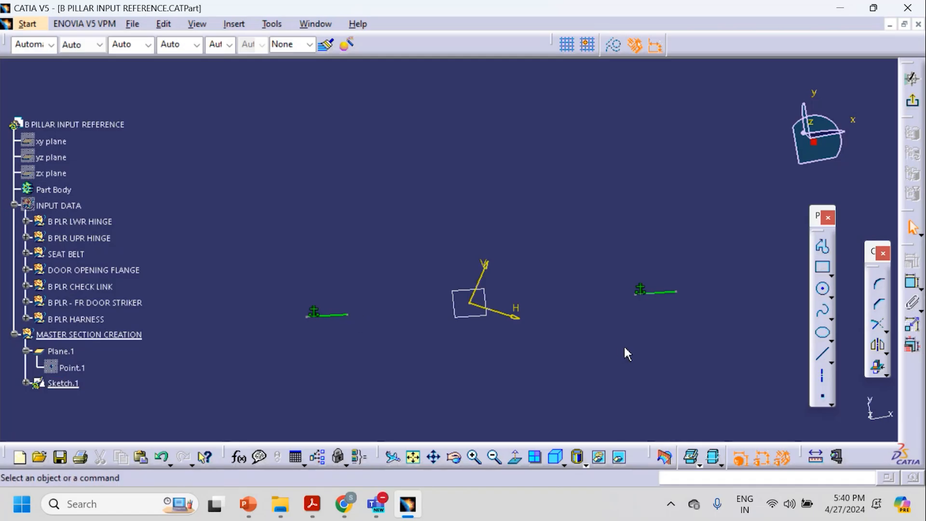
{"action": "mouse_move", "coordinate": [521, 354]}
{"action": "middle_mouse_down"}
{"action": "mouse_move", "coordinate": [494, 375]}
{"action": "mouse_move", "coordinate": [463, 371]}
{"action": "middle_mouse_up"}
{"action": "left_click", "coordinate": [515, 460]}
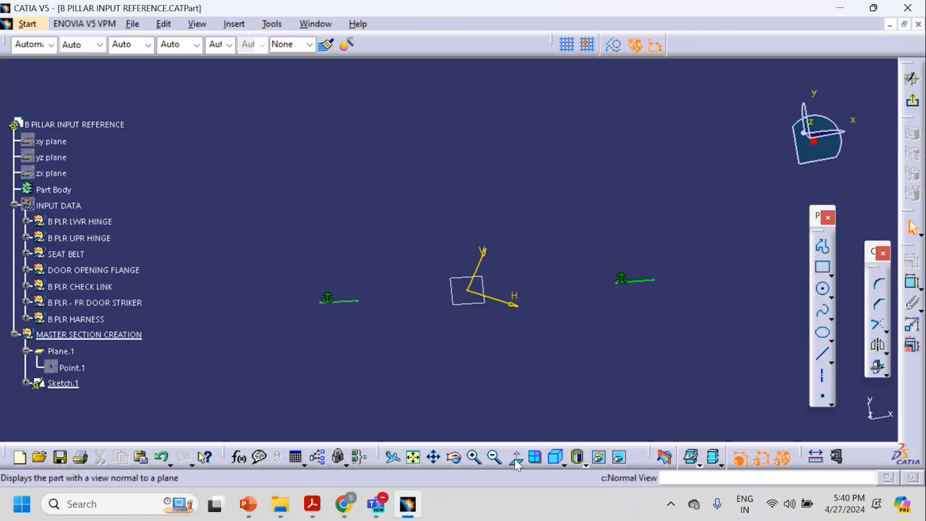
{"action": "mouse_move", "coordinate": [464, 392]}
{"action": "middle_mouse_down"}
{"action": "mouse_move", "coordinate": [438, 356]}
{"action": "mouse_move", "coordinate": [403, 352]}
{"action": "middle_mouse_up"}
{"action": "middle_click", "coordinate": [492, 355]}
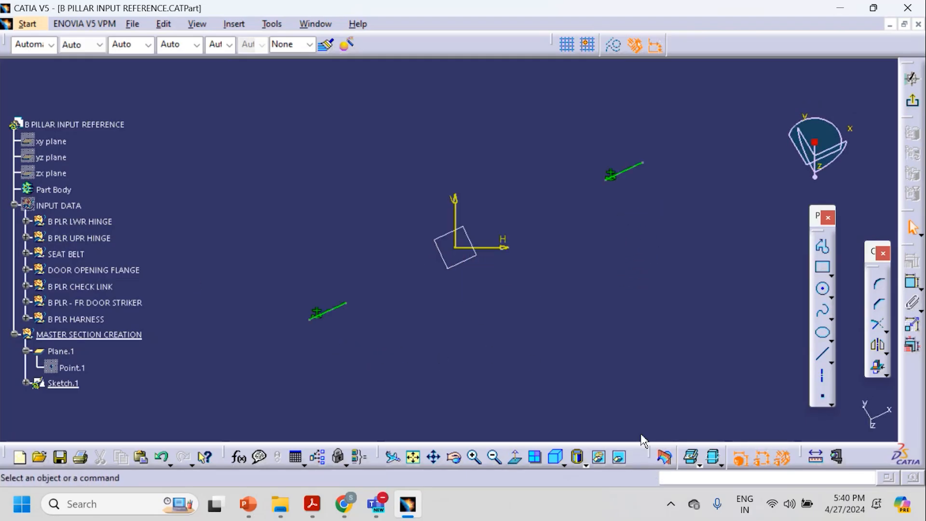
{"action": "left_click", "coordinate": [699, 464]}
{"action": "left_click", "coordinate": [707, 453]}
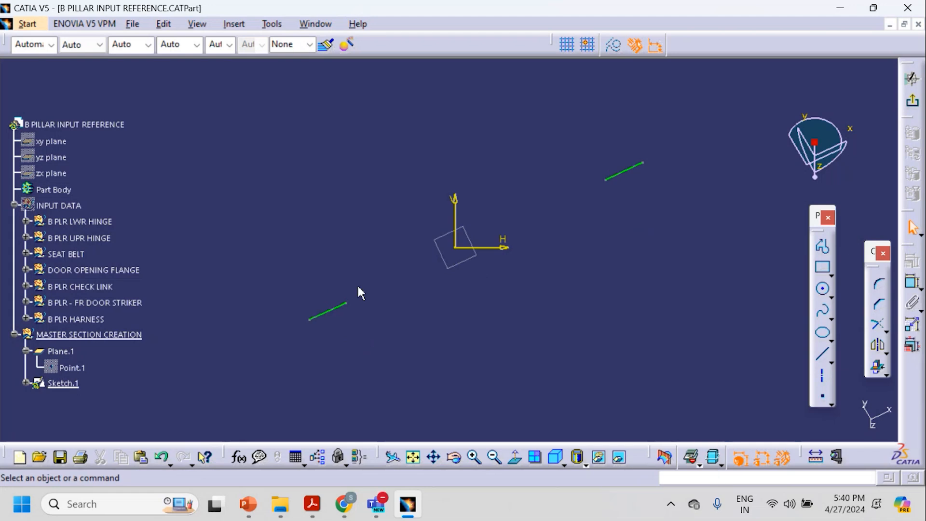
{"action": "left_click", "coordinate": [103, 252]}
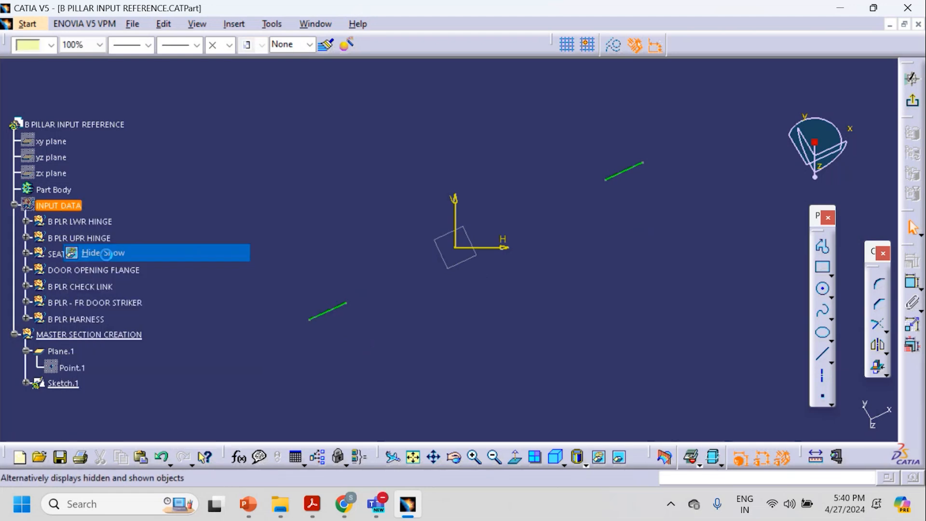
Step: Sketch a line about 11 mm long from the inner end of the left flange curve, sloping slightly down towards the seat belt bolt
{"action": "middle_click_drag", "start_coordinate": [394, 343], "coordinate": [369, 324]}
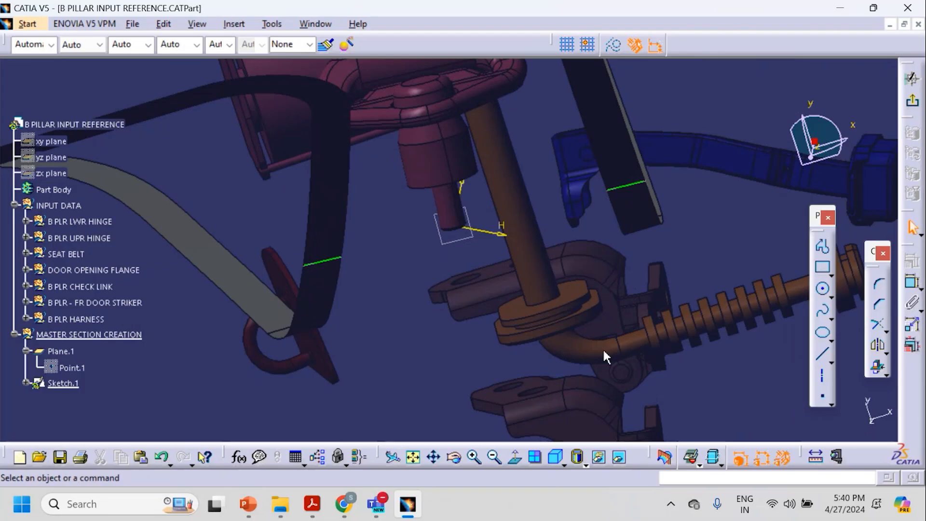
{"action": "left_click", "coordinate": [513, 456]}
{"action": "middle_click_drag", "start_coordinate": [435, 339], "coordinate": [636, 338]}
{"action": "key", "text": "l"}
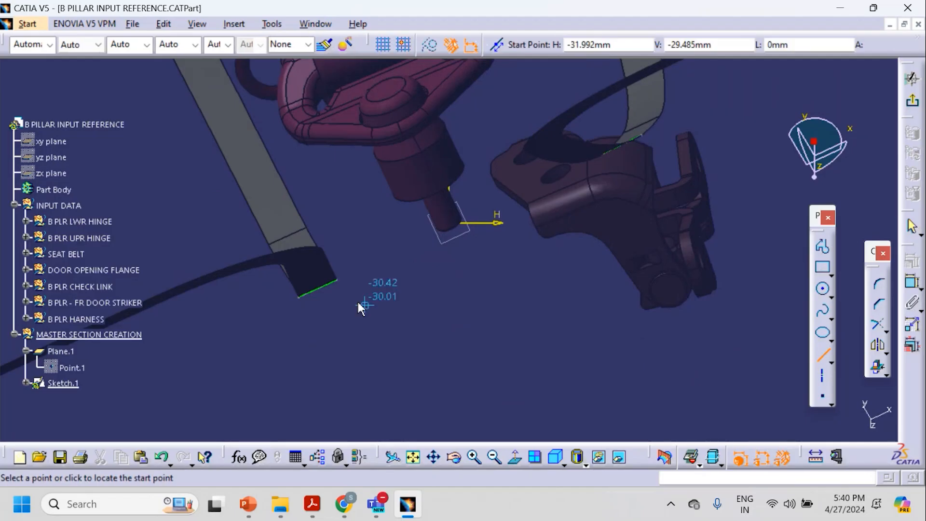
{"action": "left_click", "coordinate": [337, 282]}
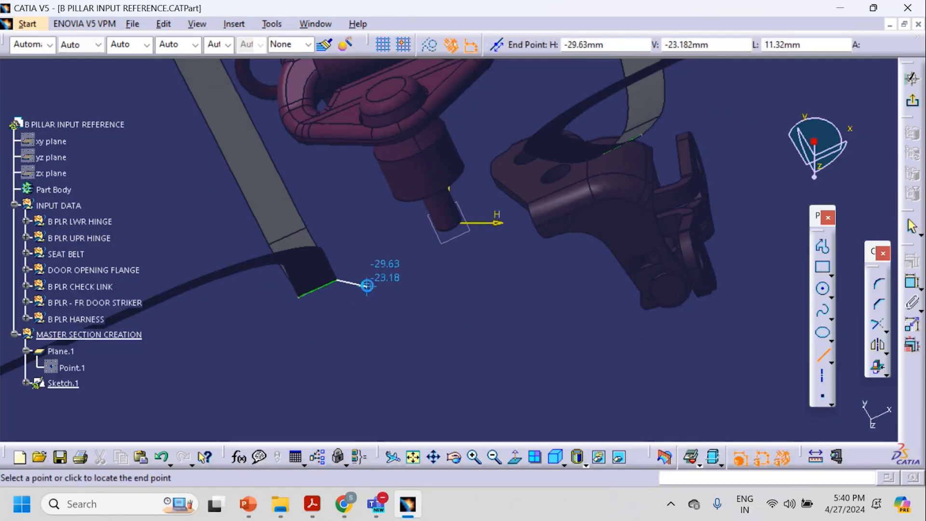
{"action": "left_click", "coordinate": [367, 285]}
{"action": "left_click", "coordinate": [432, 304]}
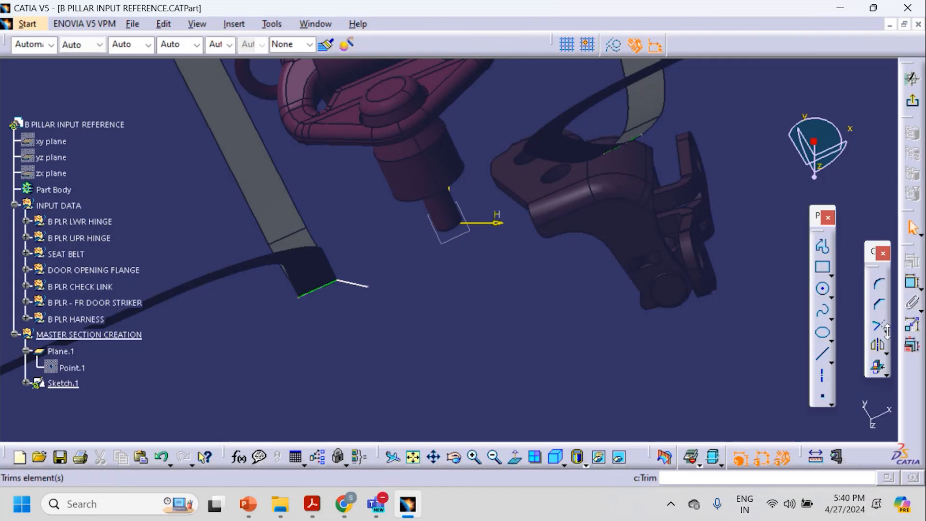
Step: Sketch a short line down from the inner end of the right flange curve, perpendicular to the left flange's line
{"action": "left_click", "coordinate": [822, 358]}
{"action": "middle_click_drag", "start_coordinate": [524, 220], "coordinate": [566, 235]}
{"action": "left_click", "coordinate": [552, 217]}
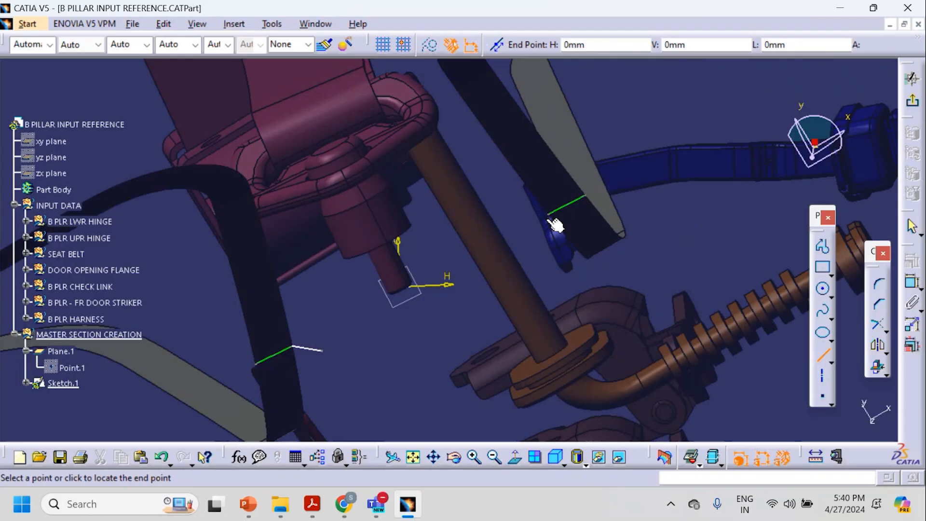
{"action": "left_click", "coordinate": [544, 246]}
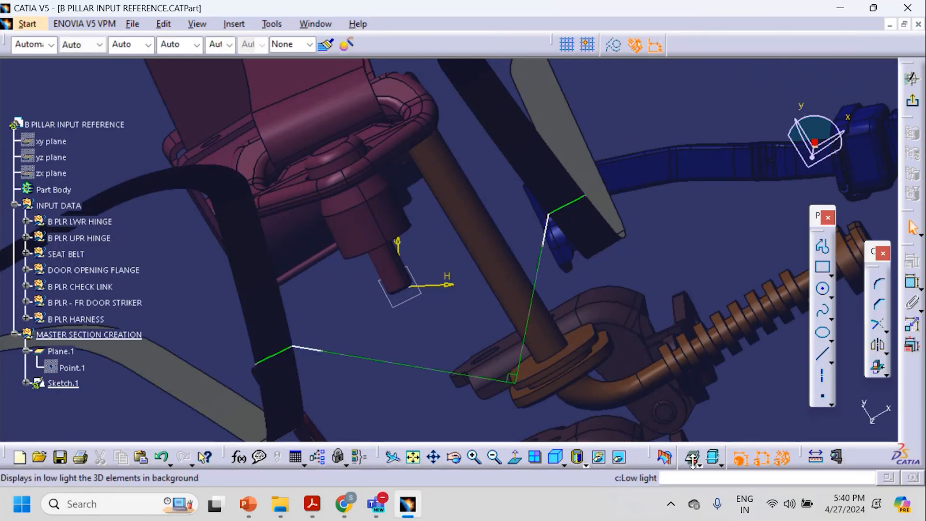
{"action": "left_click", "coordinate": [514, 457]}
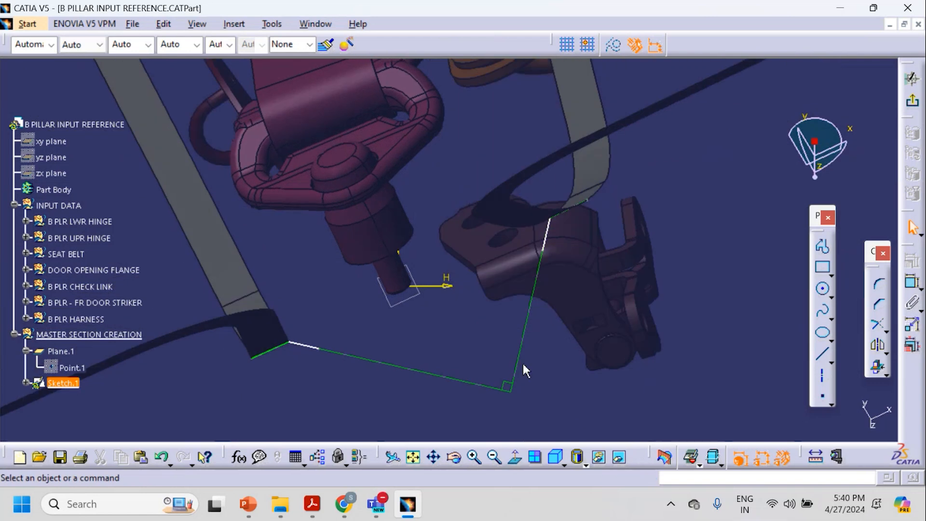
Step: Delete the perpendicularity between the two sketched lines and try to constrain the left line against its flange curve
{"action": "left_click", "coordinate": [506, 391]}
{"action": "key", "text": "Delete"}
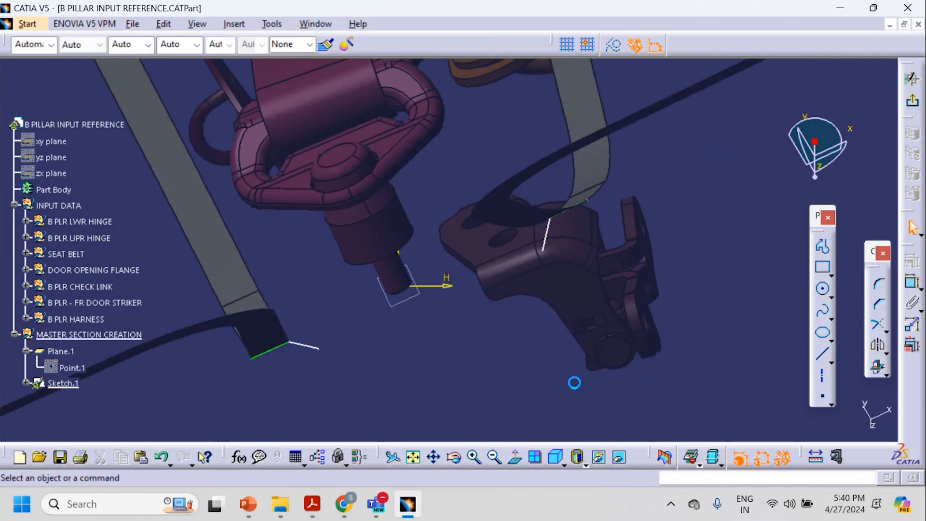
{"action": "left_click", "coordinate": [911, 281]}
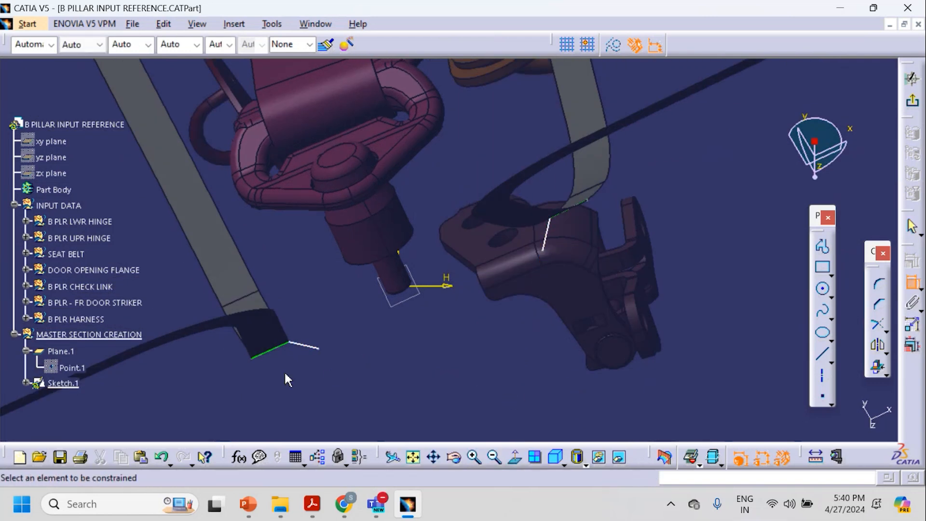
{"action": "middle_click_drag", "start_coordinate": [284, 371], "coordinate": [271, 359]}
{"action": "left_click", "coordinate": [274, 358]}
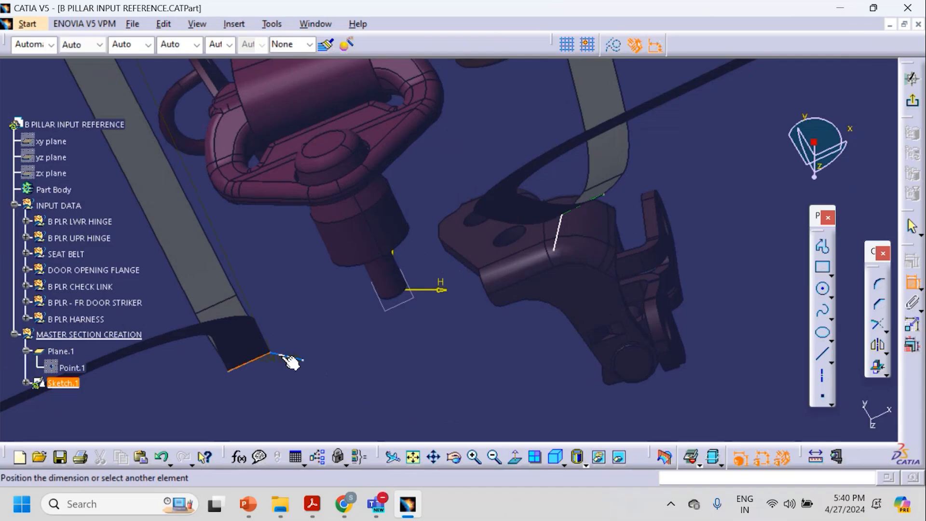
{"action": "left_click", "coordinate": [284, 357]}
{"action": "left_click", "coordinate": [274, 364]}
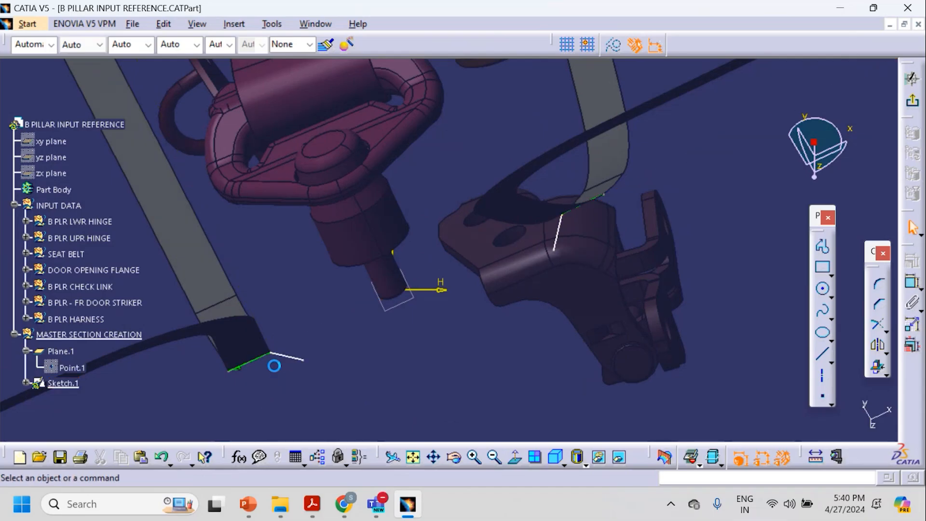
Step: Sketch a line extending the left flange curve in its own direction from the inner end and convert it to construction
{"action": "left_click", "coordinate": [822, 353]}
{"action": "left_click", "coordinate": [272, 353]}
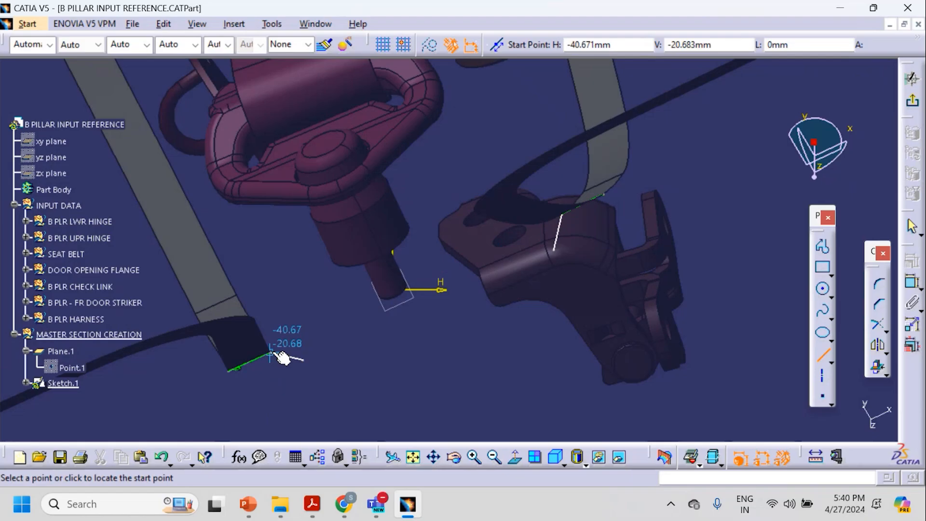
{"action": "left_click", "coordinate": [331, 320]}
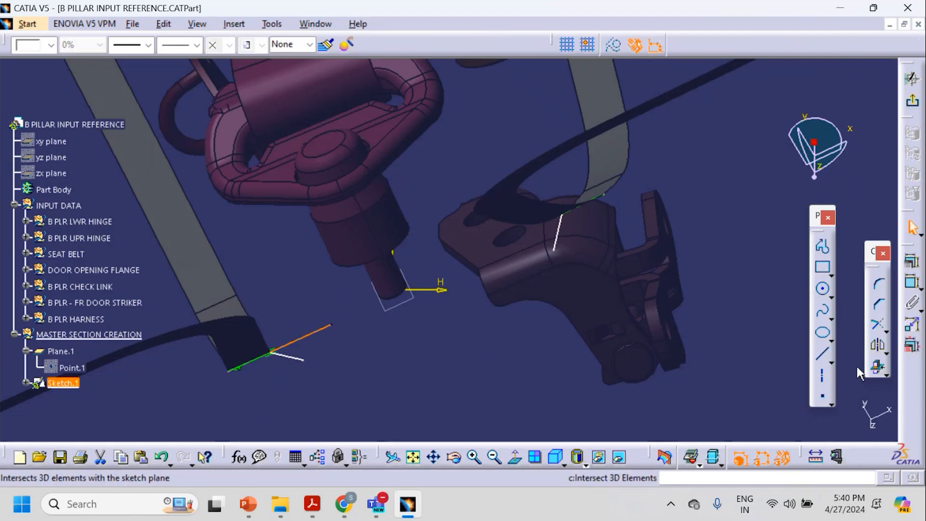
{"action": "left_click", "coordinate": [692, 143]}
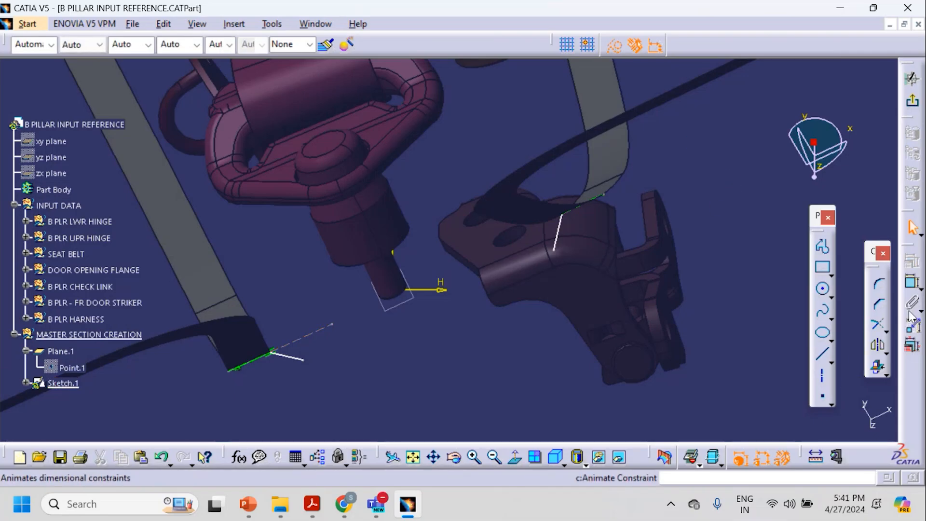
{"action": "left_click", "coordinate": [912, 282]}
{"action": "left_click", "coordinate": [267, 353]}
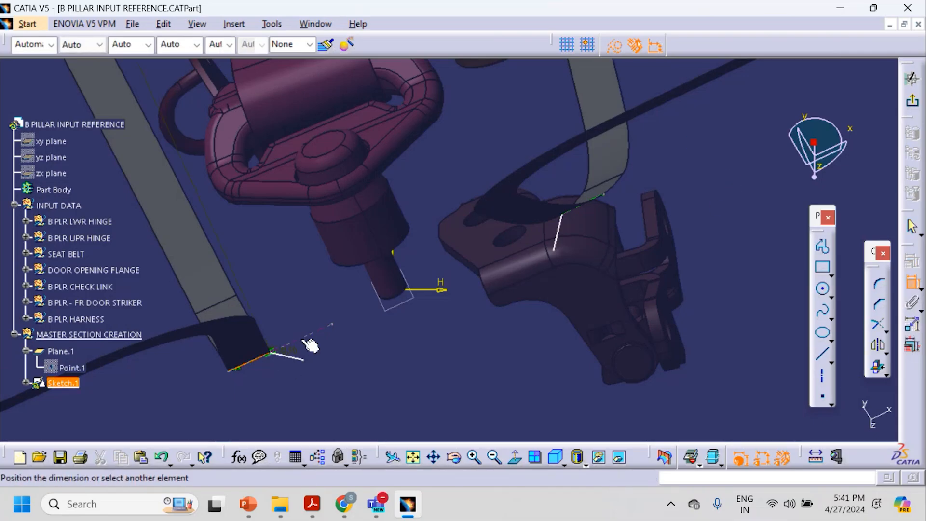
{"action": "right_click", "coordinate": [297, 289]}
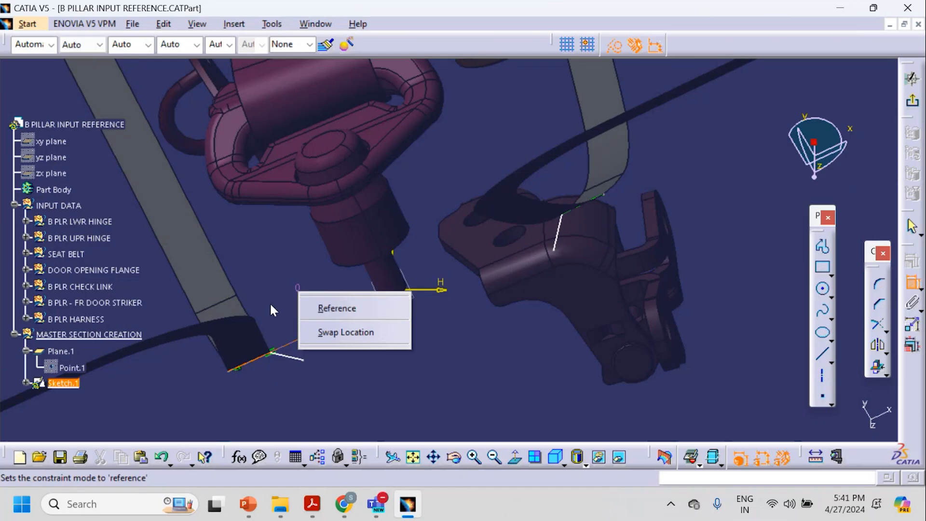
{"action": "key", "text": "Escape"}
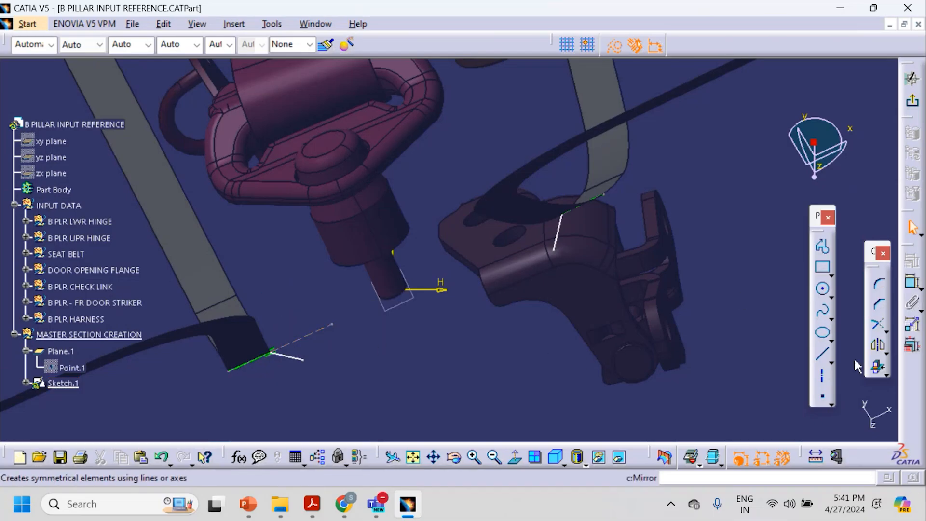
Step: Hide the background 3D elements so that only the sketch geometry is displayed
{"action": "left_click", "coordinate": [313, 332]}
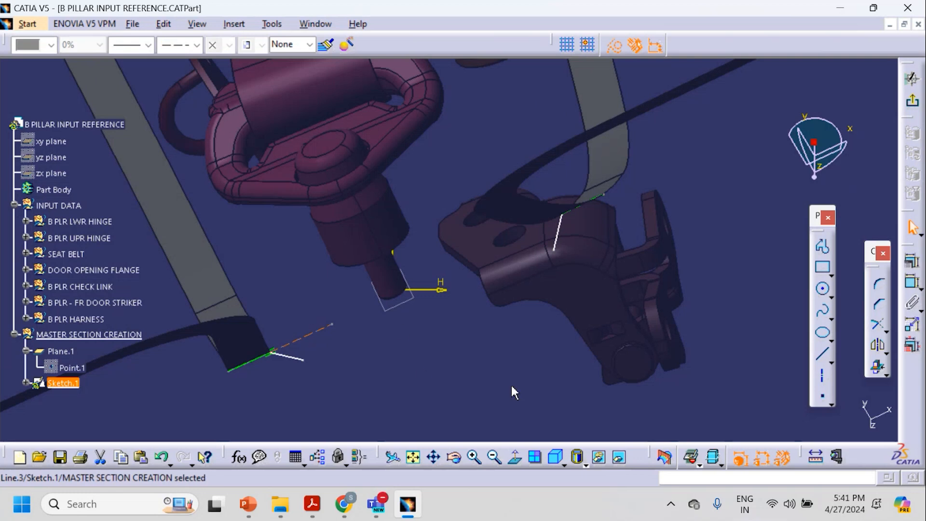
{"action": "left_click", "coordinate": [699, 464]}
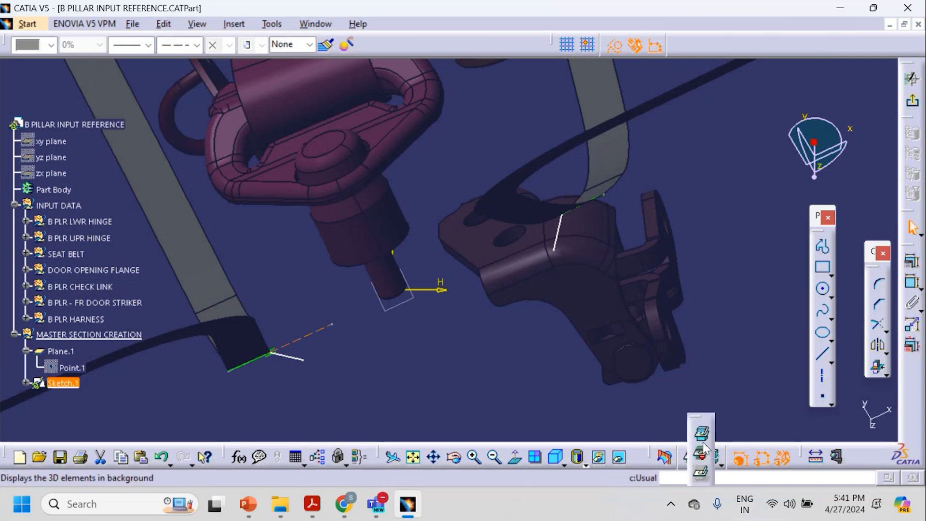
{"action": "left_click", "coordinate": [703, 474]}
{"action": "left_click", "coordinate": [488, 381]}
Step: Try moving the dashed extension line to check its link to the left flange curve, and undo the move
{"action": "left_click_drag", "start_coordinate": [307, 336], "coordinate": [335, 337]}
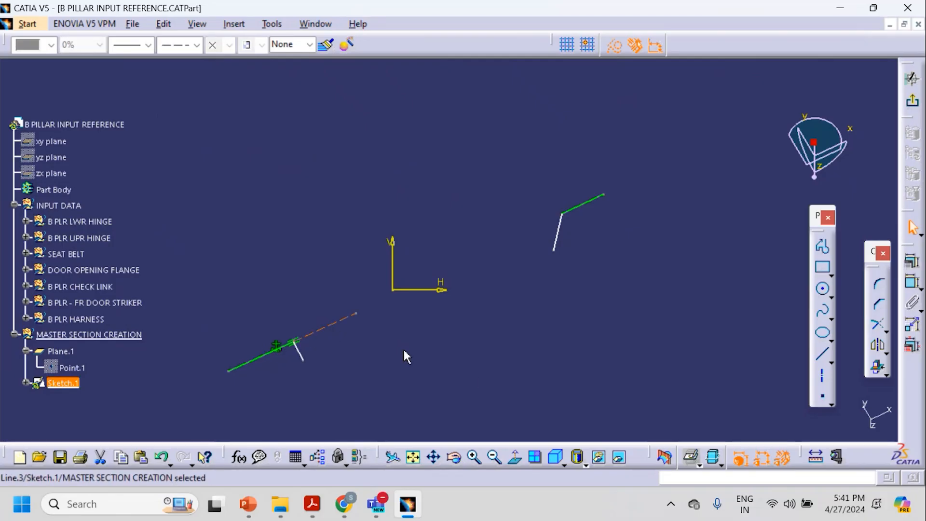
{"action": "left_click", "coordinate": [404, 352]}
{"action": "left_click", "coordinate": [316, 344]}
{"action": "left_click", "coordinate": [358, 354]}
Step: Delete the two short lines starting at the flange curves' inner ends, along with the dashed extension line
{"action": "left_click", "coordinate": [303, 358]}
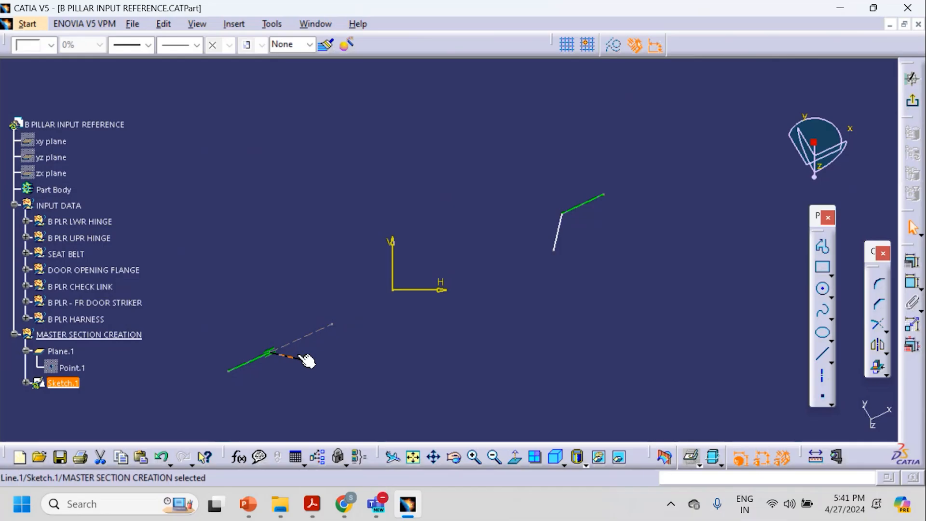
{"action": "key", "text": "Delete"}
{"action": "left_click", "coordinate": [561, 236]}
{"action": "key", "text": "Delete"}
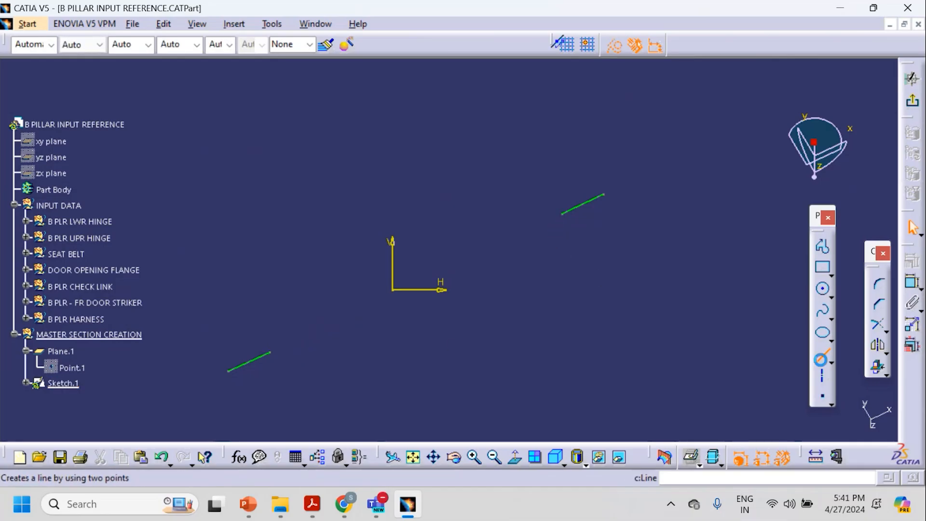
Step: Sketch a construction line about 17 mm long extending the left flange curve, and slide it away from the curve's inner end
{"action": "left_click", "coordinate": [821, 359]}
{"action": "left_click", "coordinate": [272, 349]}
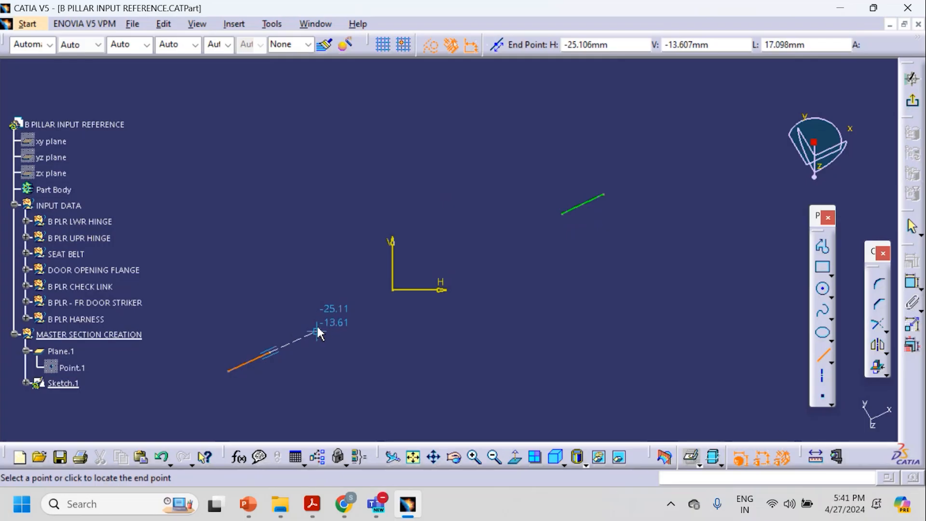
{"action": "left_click", "coordinate": [317, 332]}
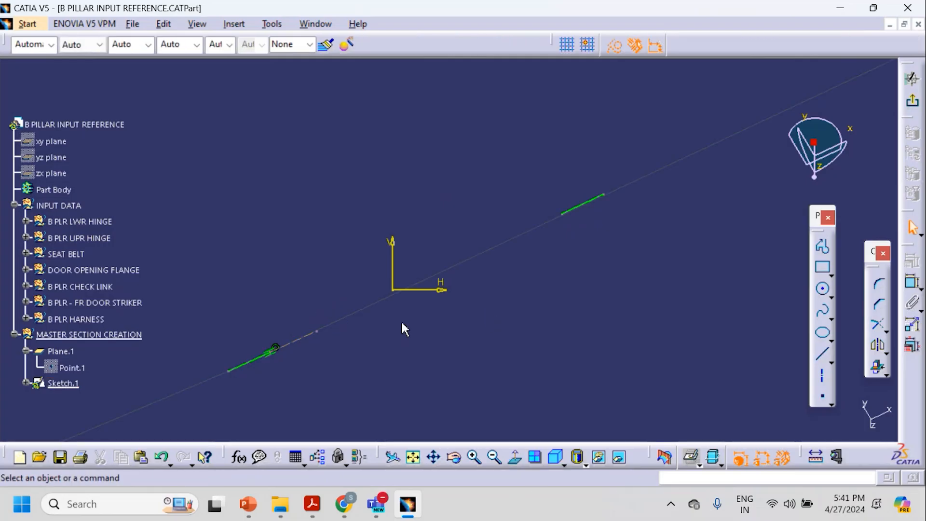
{"action": "left_click_drag", "start_coordinate": [302, 339], "coordinate": [331, 332]}
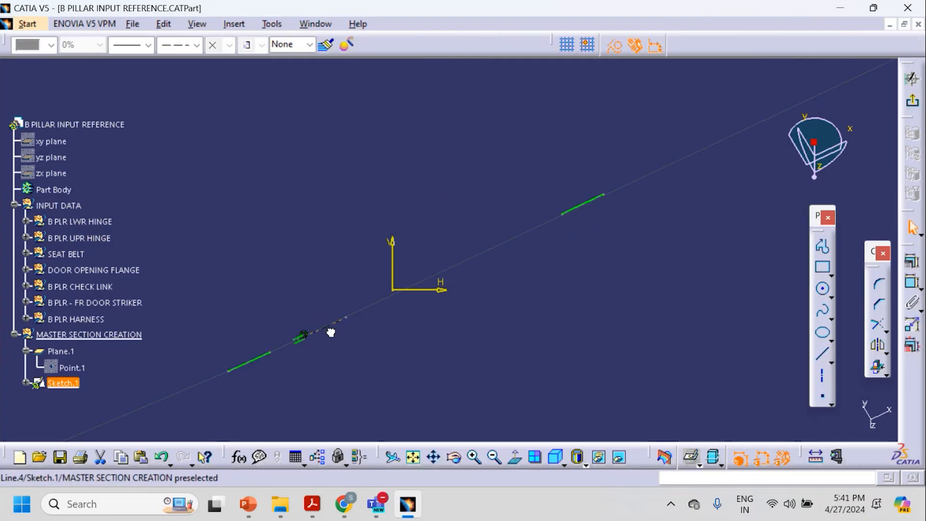
{"action": "left_click", "coordinate": [385, 367]}
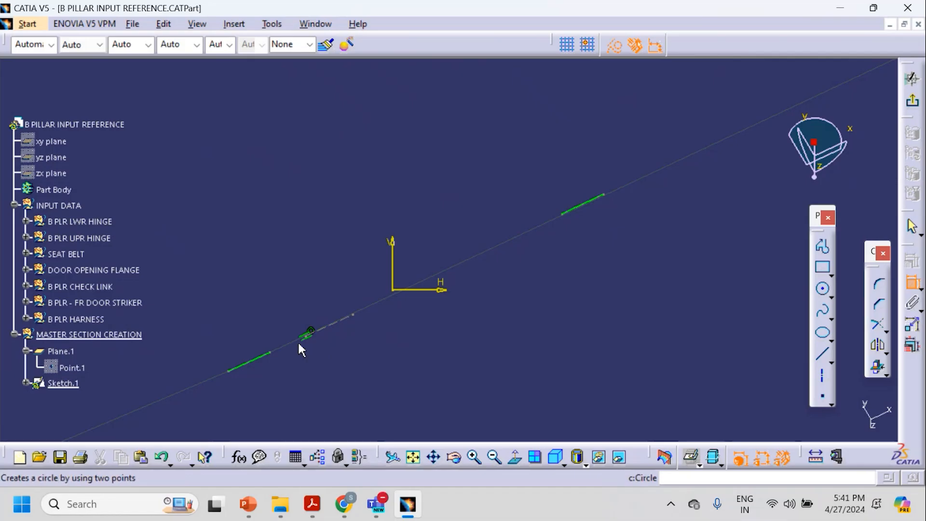
{"action": "left_click", "coordinate": [269, 352]}
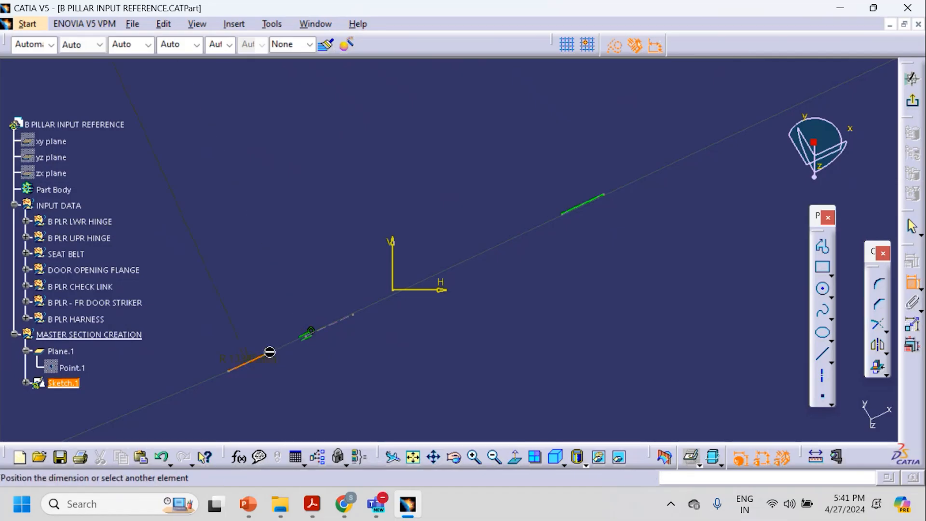
{"action": "right_click", "coordinate": [265, 286]}
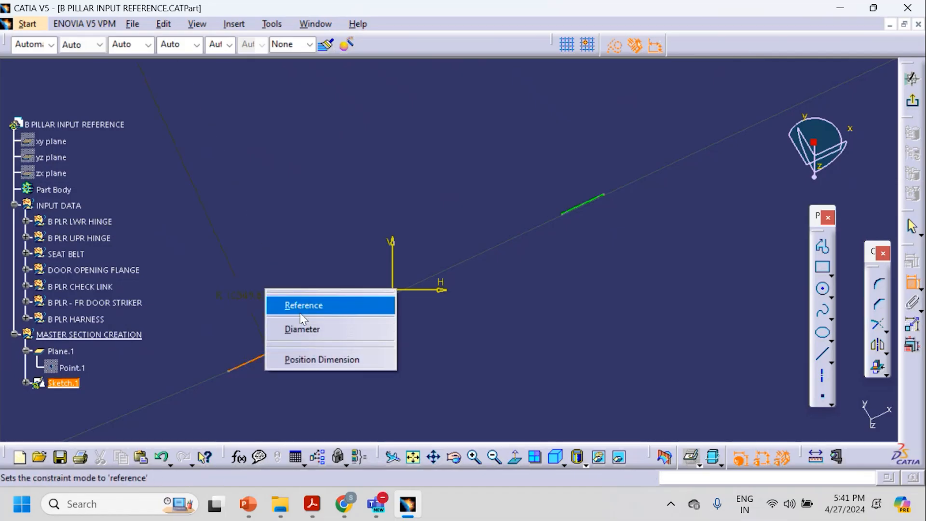
{"action": "left_click", "coordinate": [301, 329]}
{"action": "left_click", "coordinate": [459, 367]}
Step: Make the dashed line's start point coincident with the left flange curve's inner end, test-move the line and undo the move
{"action": "middle_click_drag", "start_coordinate": [327, 383], "coordinate": [471, 328]}
{"action": "left_click", "coordinate": [911, 285]}
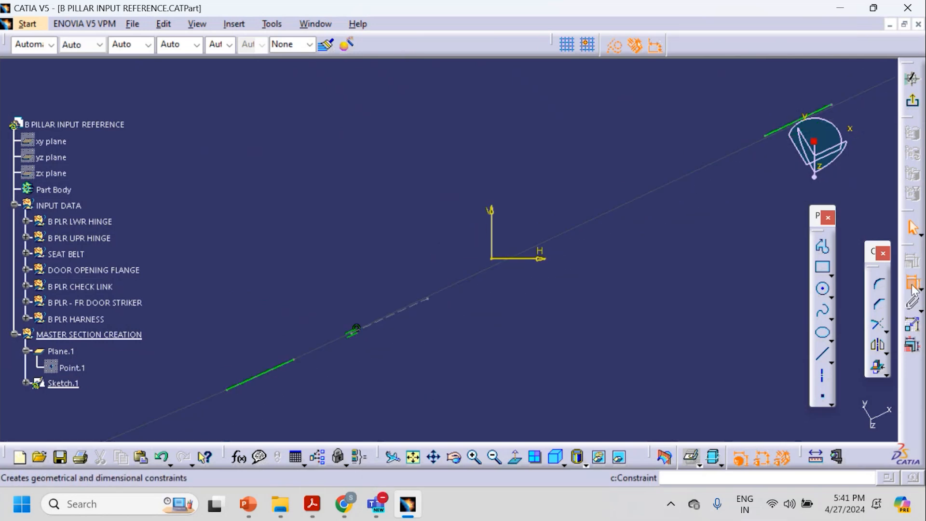
{"action": "left_click", "coordinate": [297, 360]}
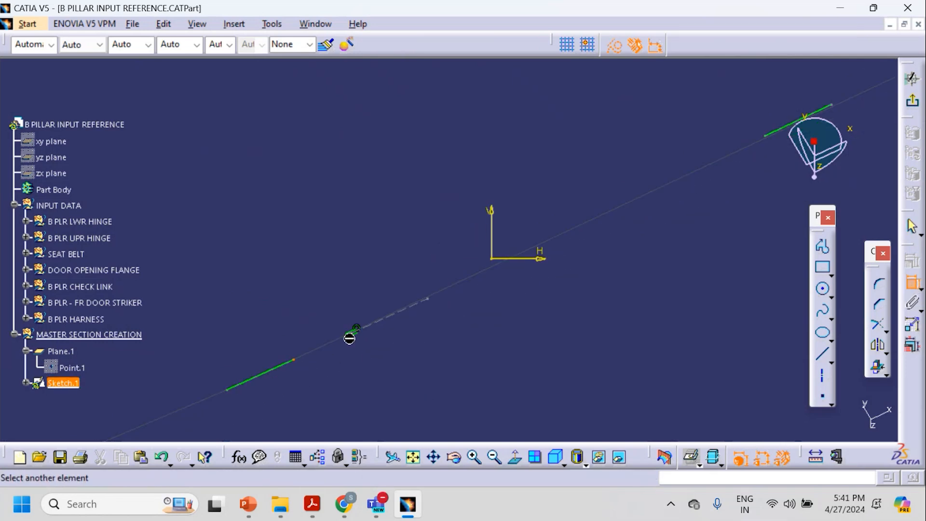
{"action": "left_click", "coordinate": [355, 332]}
{"action": "right_click", "coordinate": [289, 267]}
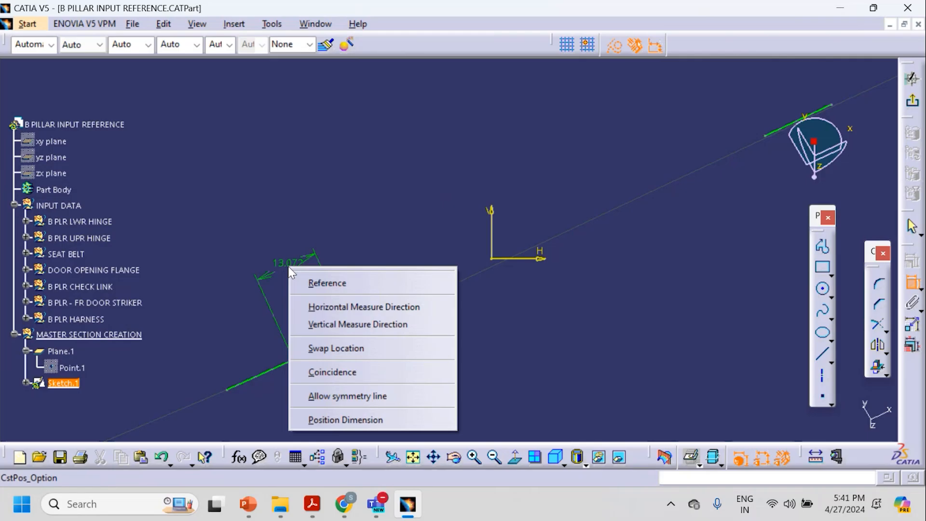
{"action": "left_click", "coordinate": [365, 324]}
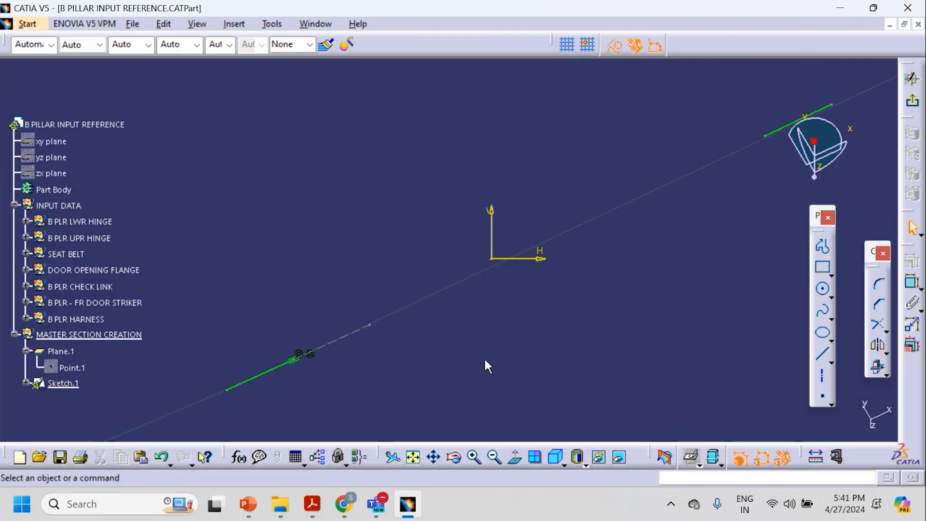
{"action": "left_click_drag", "start_coordinate": [359, 331], "coordinate": [395, 357]}
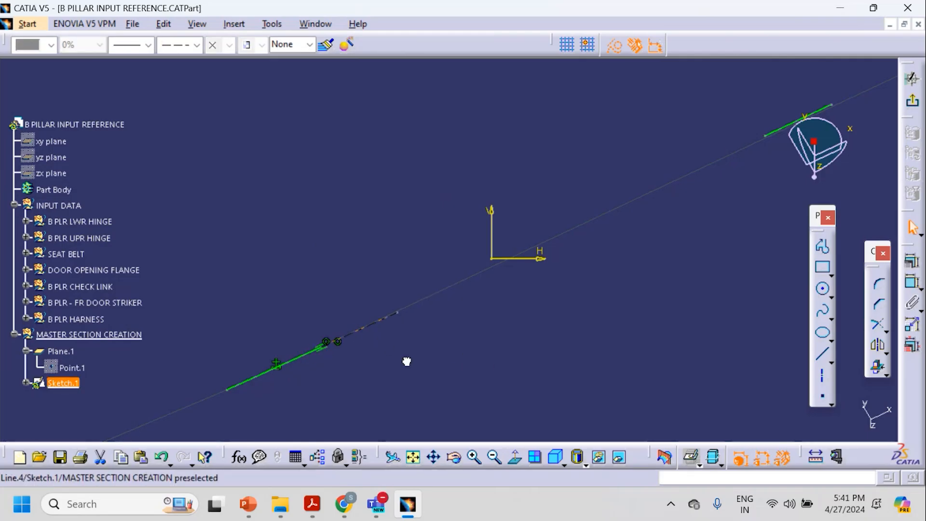
{"action": "key", "text": "ctrl+z"}
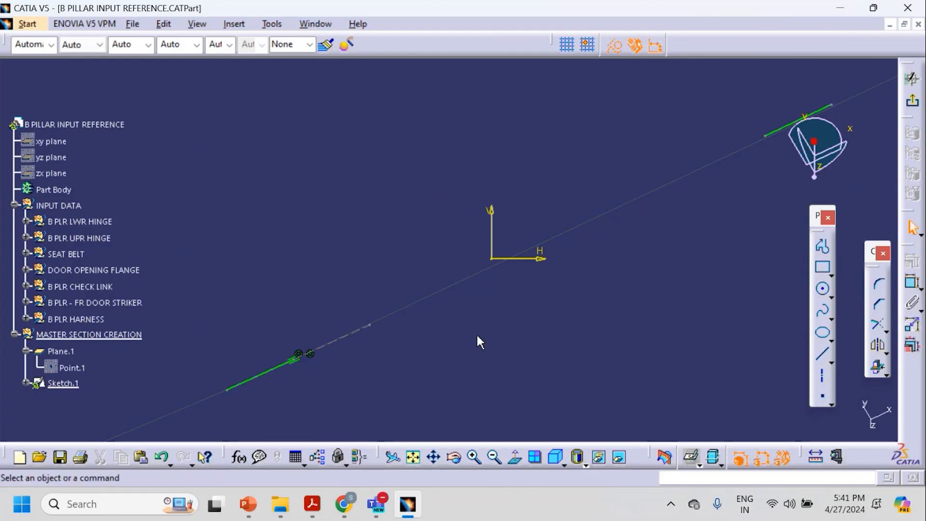
Step: Sketch a construction line about 20 mm long from the right flange curve's inner end, extending that curve towards the left flange
{"action": "left_click", "coordinate": [822, 354]}
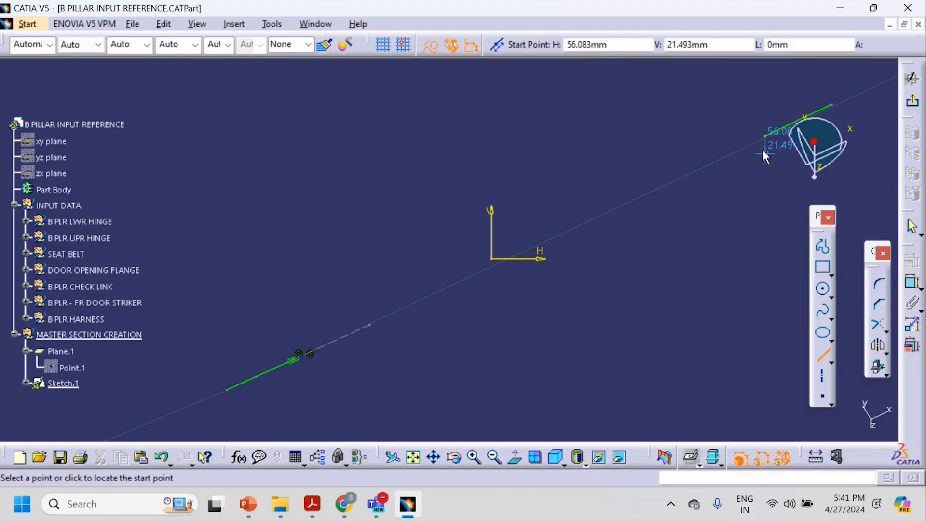
{"action": "left_click", "coordinate": [761, 144]}
{"action": "left_click", "coordinate": [678, 177]}
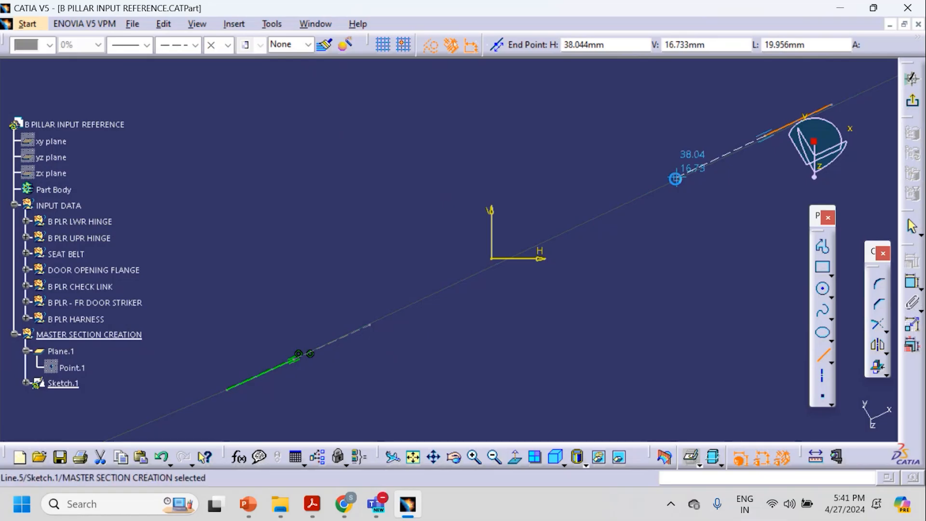
{"action": "left_click", "coordinate": [697, 248]}
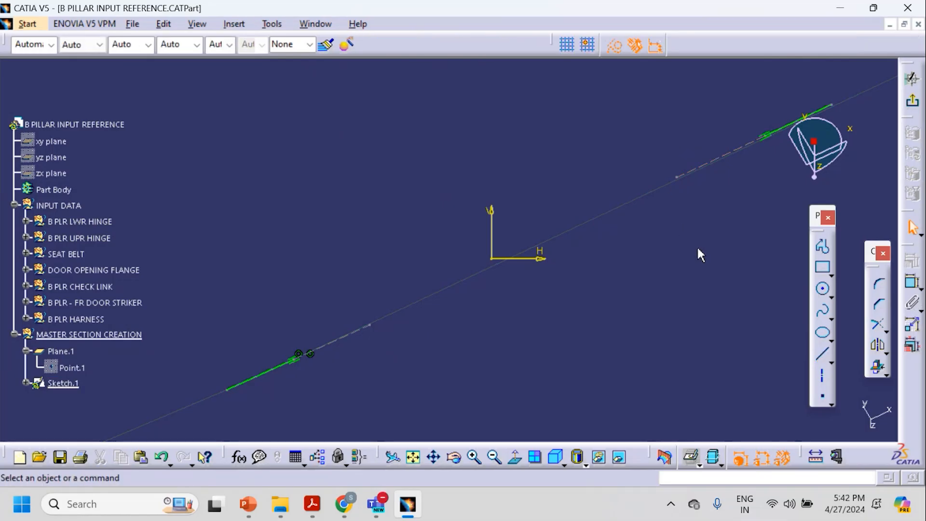
Step: Sketch a line from the left flange curve's inner end, sloping slightly down to the right, and convert it to a standard element
{"action": "left_click", "coordinate": [818, 359]}
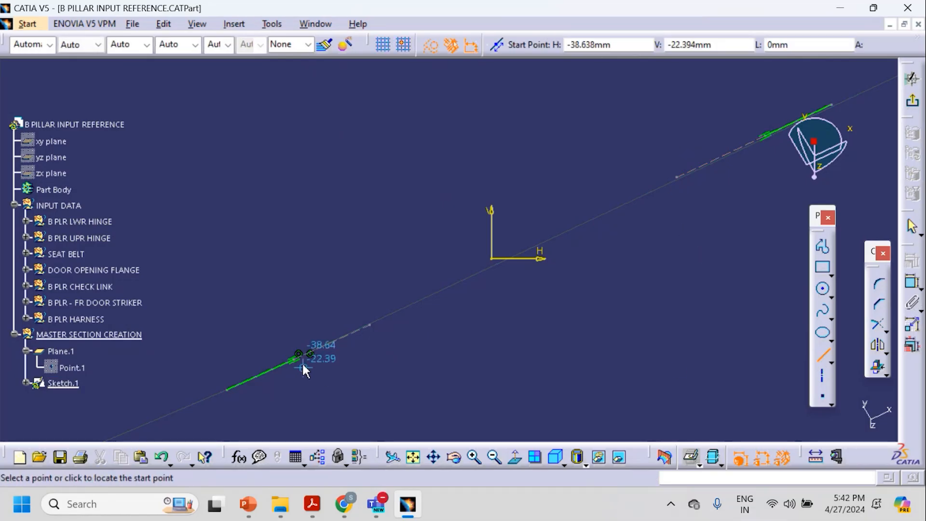
{"action": "left_click", "coordinate": [295, 360]}
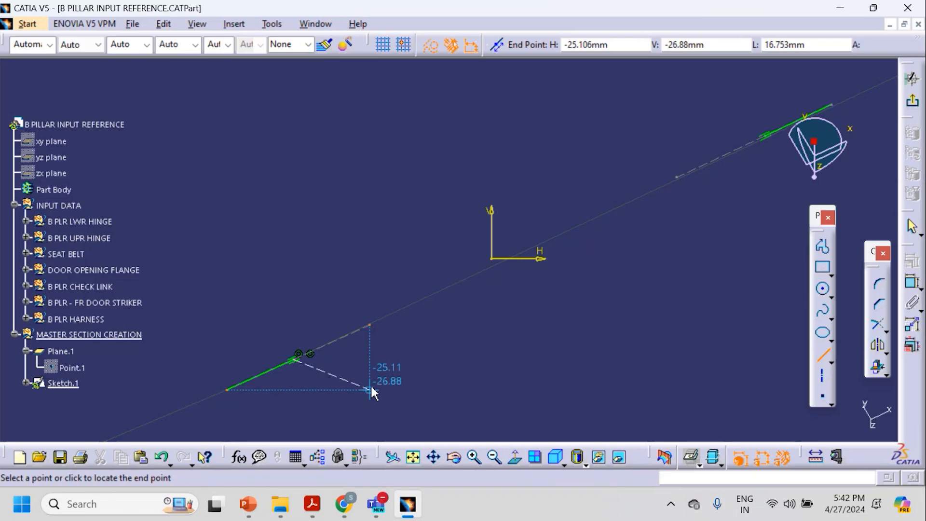
{"action": "left_click", "coordinate": [369, 375]}
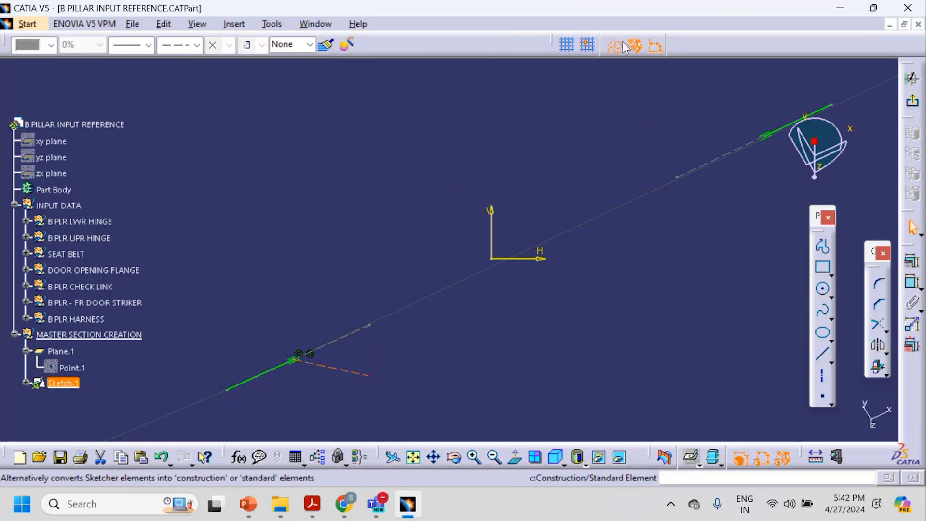
{"action": "left_click", "coordinate": [663, 259]}
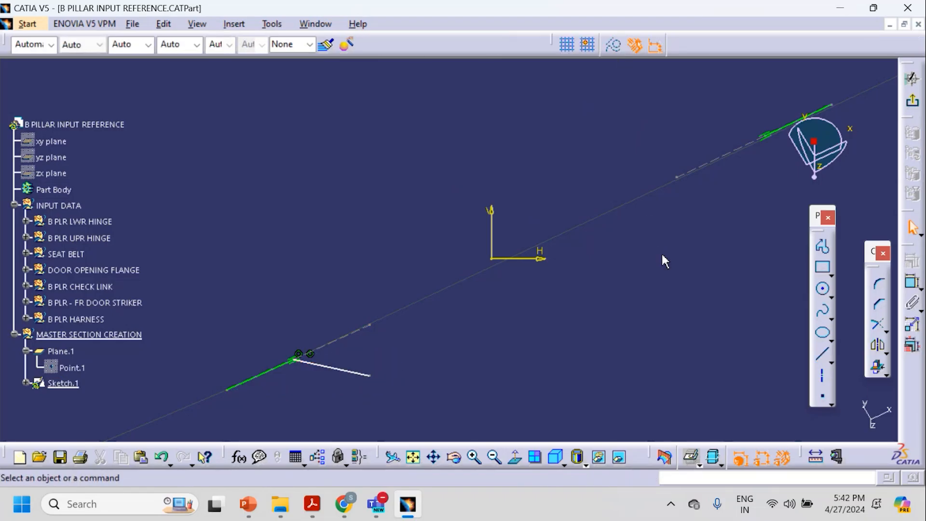
Step: Delete the sloping line and both dashed extension lines, keeping only the two flange curves
{"action": "left_click", "coordinate": [350, 373]}
{"action": "key", "text": "Delete"}
{"action": "left_click", "coordinate": [360, 331]}
{"action": "key", "text": "Delete"}
{"action": "left_click", "coordinate": [706, 162]}
{"action": "key", "text": "Delete"}
{"action": "left_click", "coordinate": [714, 162]}
{"action": "key", "text": "Delete"}
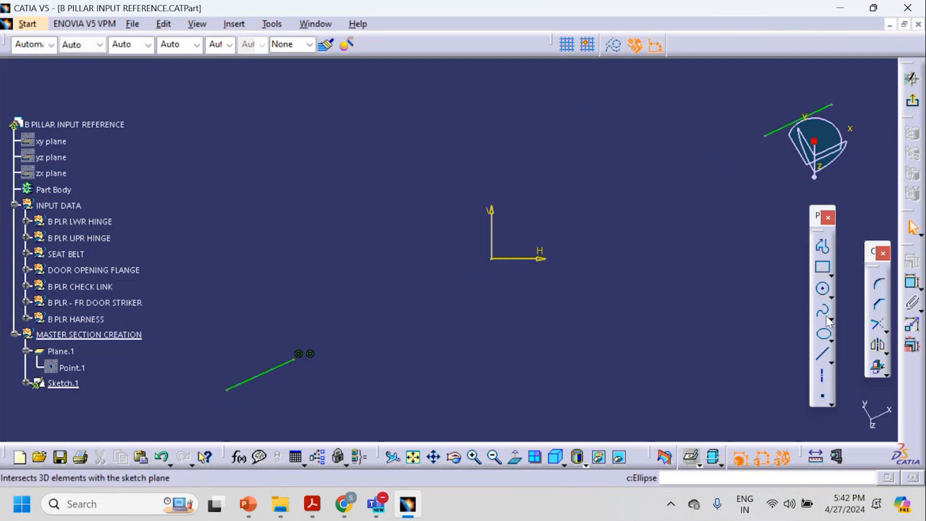
Step: Fix the inner end points of the left and right flange curves
{"action": "right_click", "coordinate": [295, 359]}
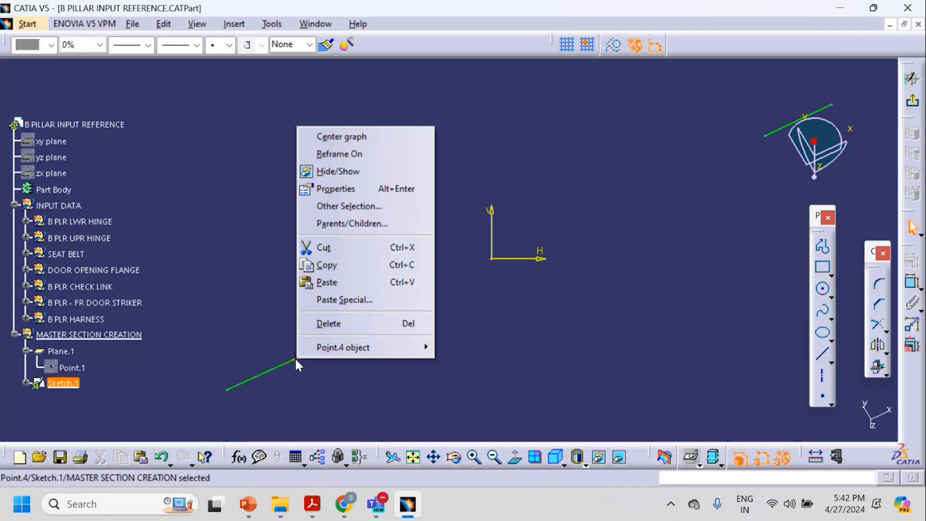
{"action": "mouse_move", "coordinate": [340, 347]}
{"action": "left_click", "coordinate": [477, 371]}
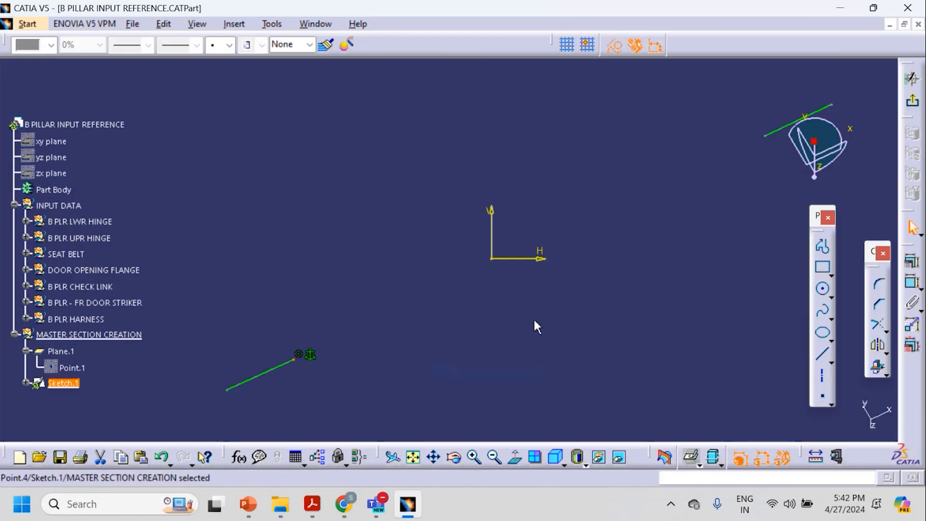
{"action": "left_click", "coordinate": [764, 137]}
{"action": "right_click", "coordinate": [763, 136]}
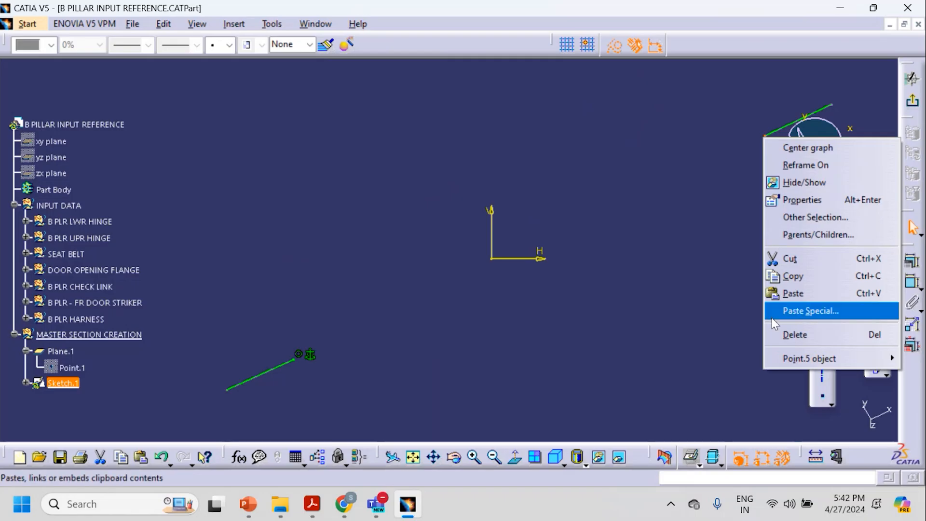
{"action": "mouse_move", "coordinate": [778, 356]}
{"action": "left_click", "coordinate": [699, 367]}
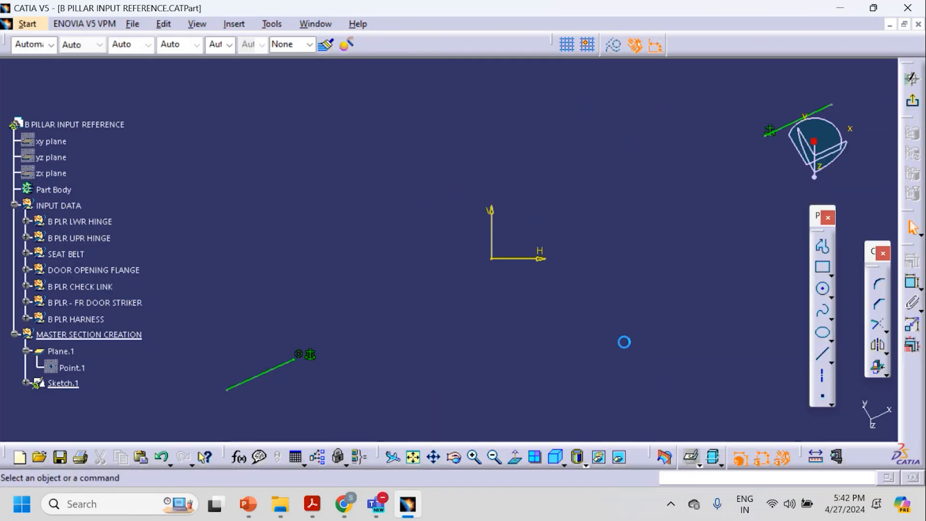
Step: Sketch a line about 20 mm long extending the left flange curve from its inner end, and convert it to a construction element
{"action": "left_click", "coordinate": [825, 357]}
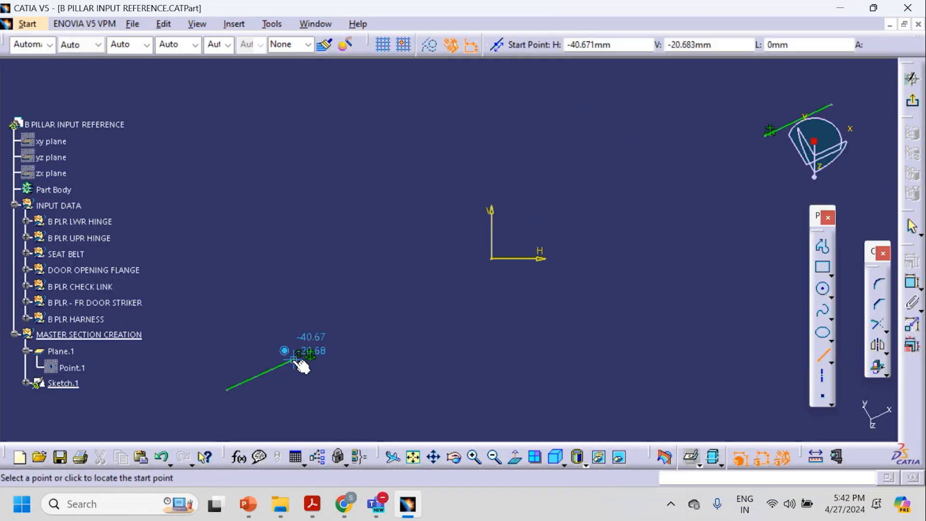
{"action": "left_click", "coordinate": [297, 359]}
{"action": "left_click", "coordinate": [381, 319]}
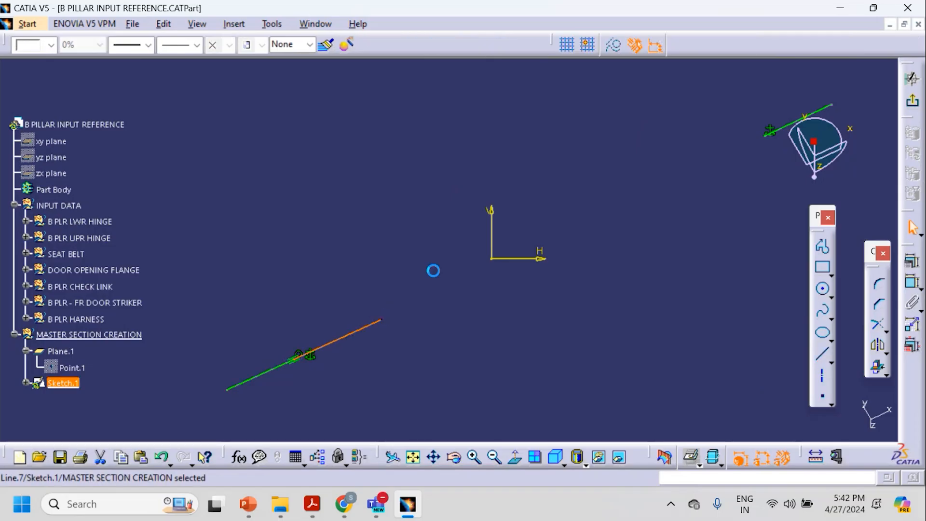
{"action": "left_click", "coordinate": [612, 45]}
{"action": "left_click", "coordinate": [437, 174]}
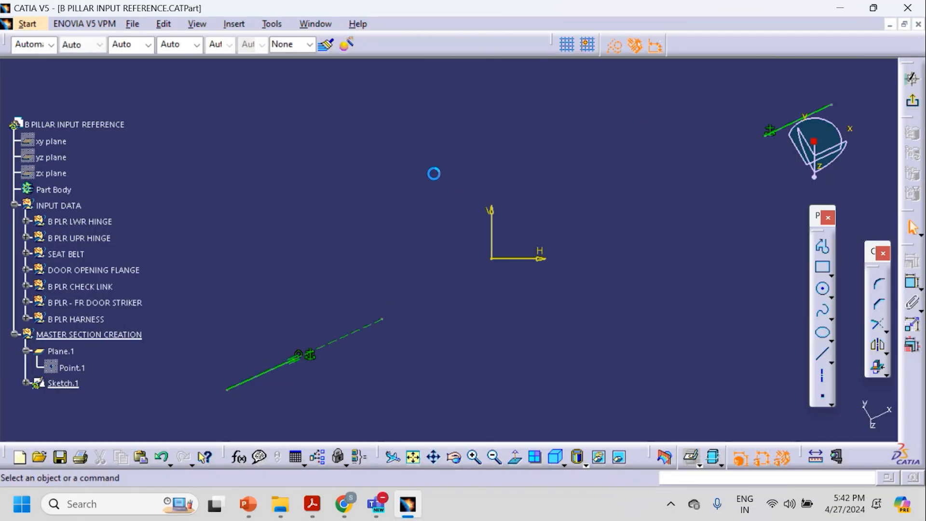
Step: Sketch a construction line from the right flange curve's inner end, extending that curve towards the left flange
{"action": "left_click", "coordinate": [828, 355]}
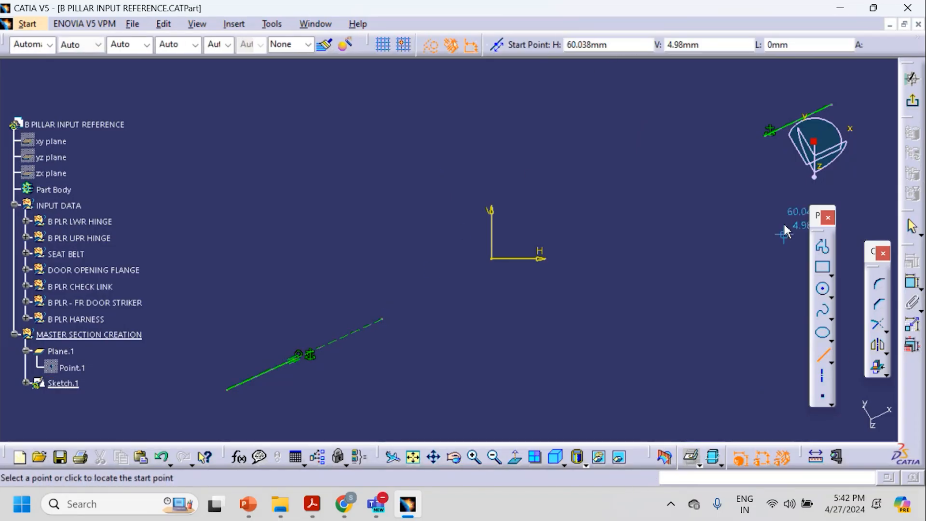
{"action": "left_click", "coordinate": [769, 131]}
{"action": "left_click", "coordinate": [620, 203]}
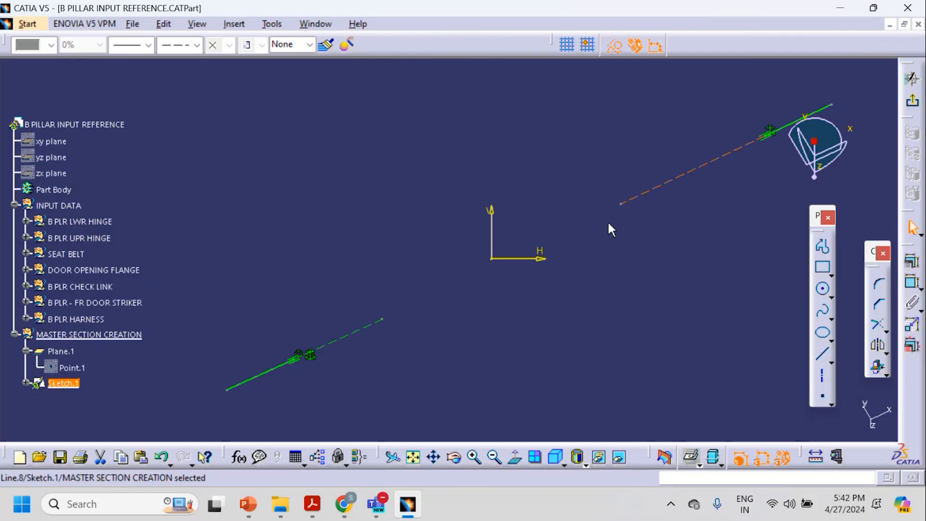
{"action": "left_click", "coordinate": [630, 124]}
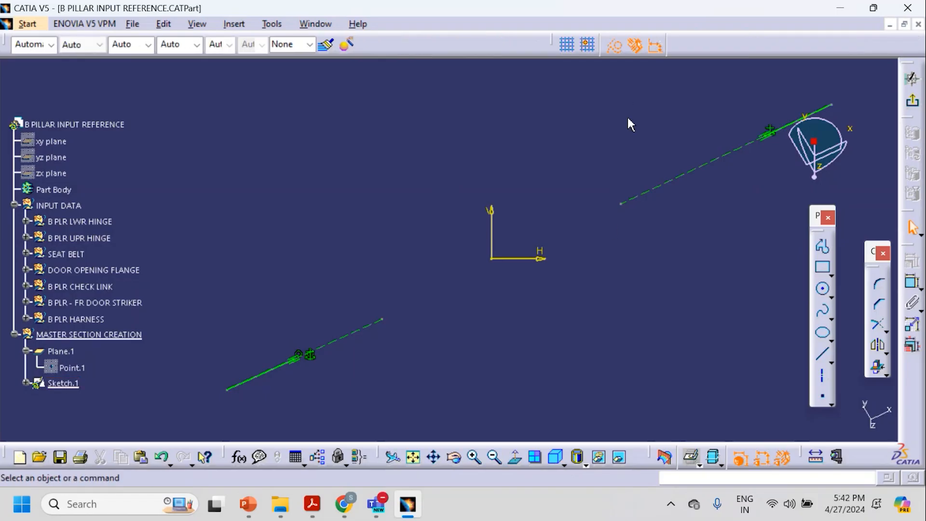
Step: Sketch a line sloping down to the right from beside the left flange curve's inner end, and convert it to a standard element
{"action": "left_click", "coordinate": [822, 354]}
{"action": "left_click", "coordinate": [303, 358]}
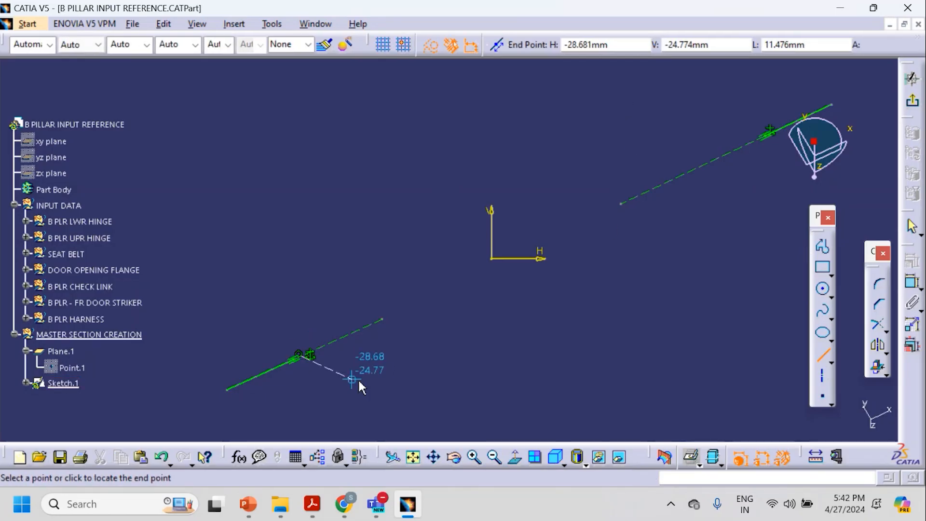
{"action": "left_click", "coordinate": [360, 381]}
{"action": "left_click", "coordinate": [609, 50]}
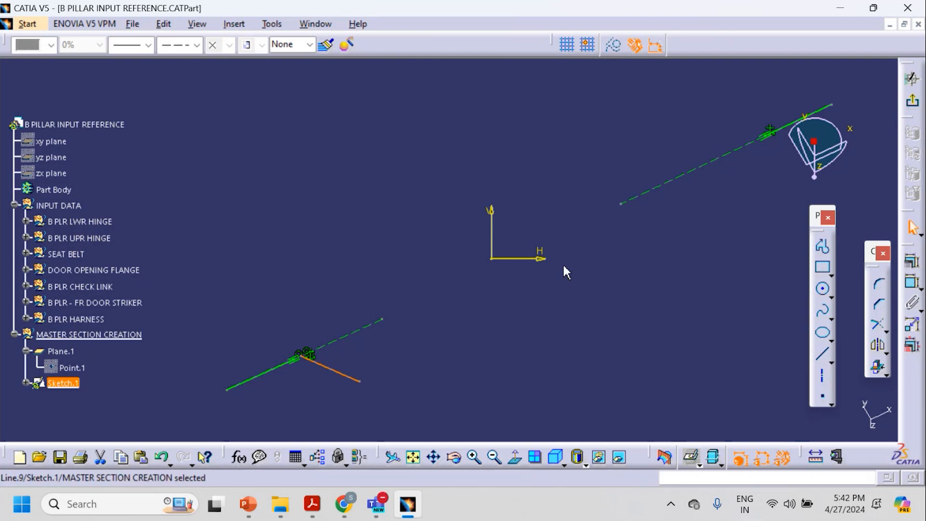
Step: Constrain the angle between the left dashed extension line and the sloping line to 45°
{"action": "left_click", "coordinate": [911, 282]}
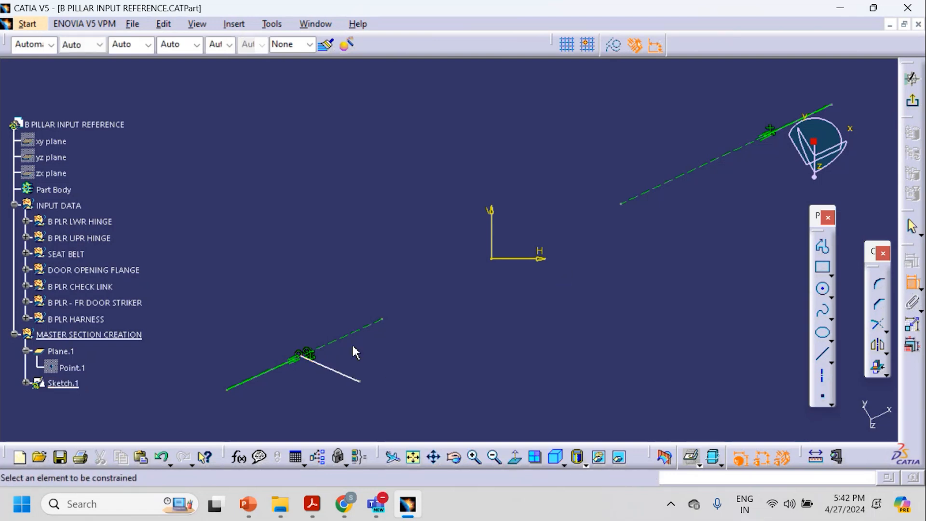
{"action": "left_click", "coordinate": [354, 331]}
{"action": "left_click", "coordinate": [337, 374]}
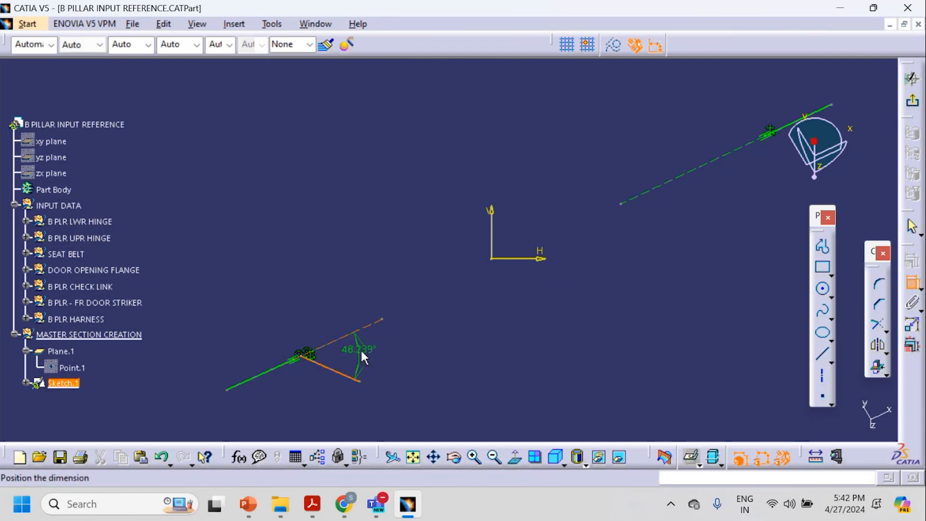
{"action": "left_click", "coordinate": [366, 357]}
{"action": "double_click", "coordinate": [370, 358]}
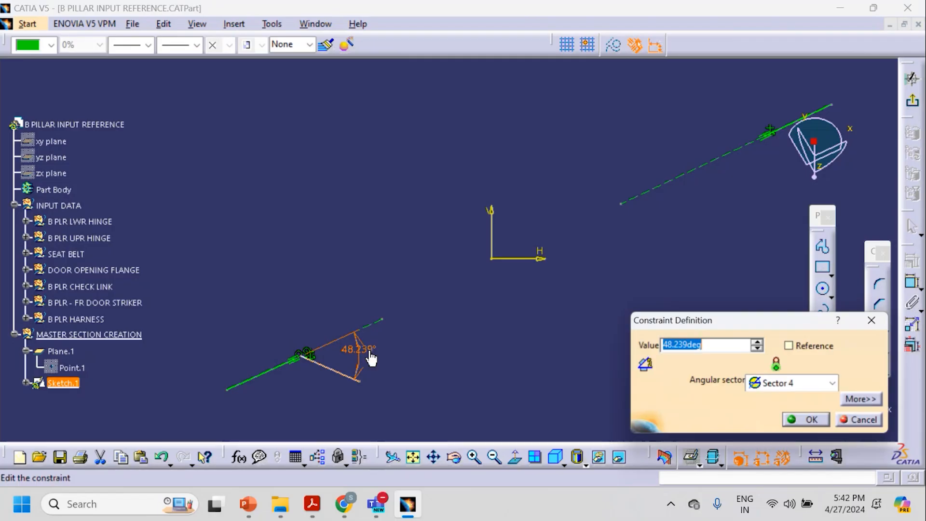
{"action": "type", "text": "45"}
{"action": "key", "text": "Return"}
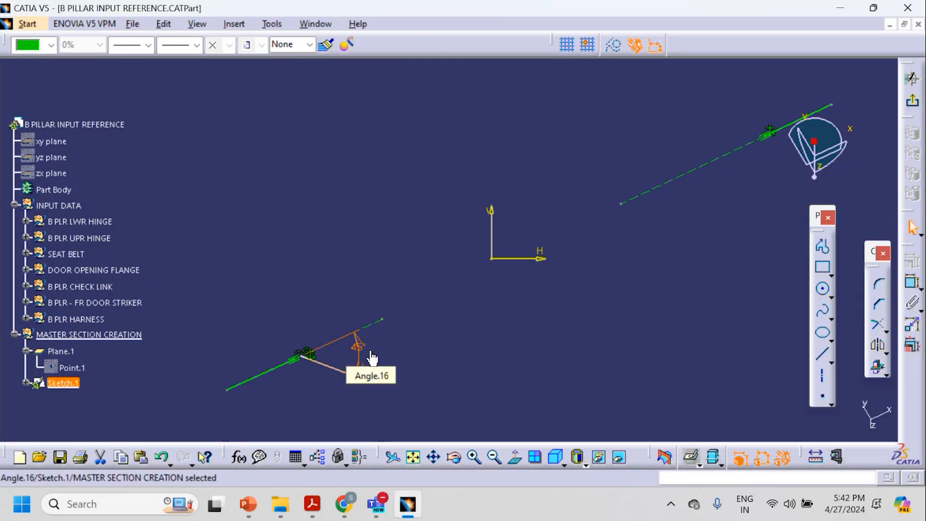
{"action": "left_click", "coordinate": [366, 382]}
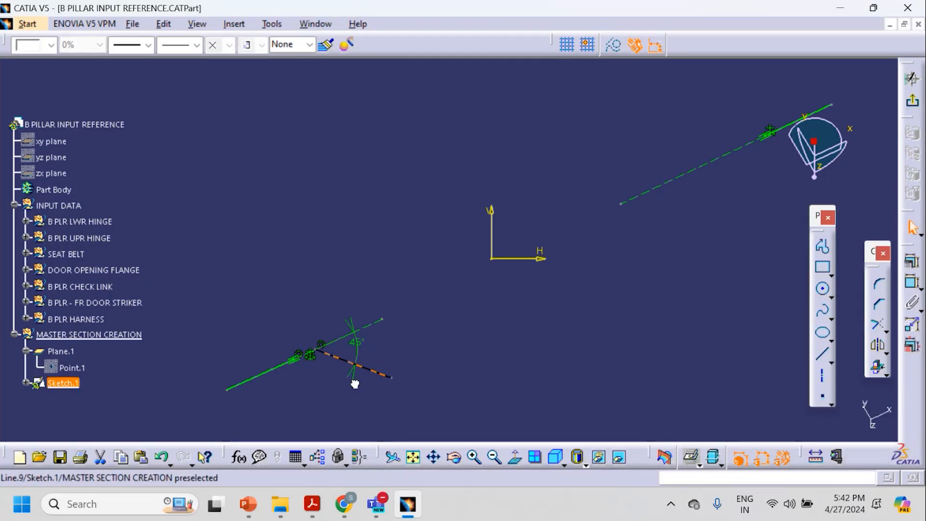
{"action": "left_click", "coordinate": [822, 289]}
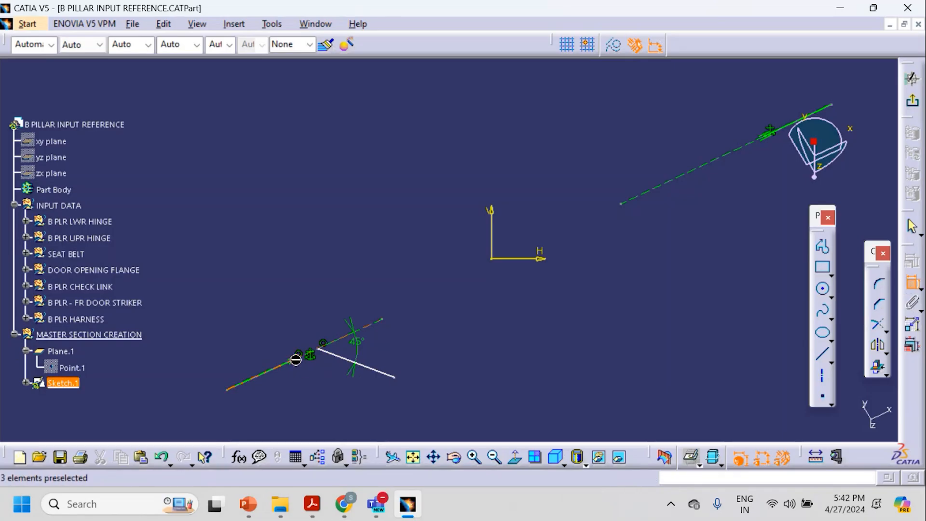
{"action": "middle_click_drag", "start_coordinate": [334, 381], "coordinate": [412, 285]}
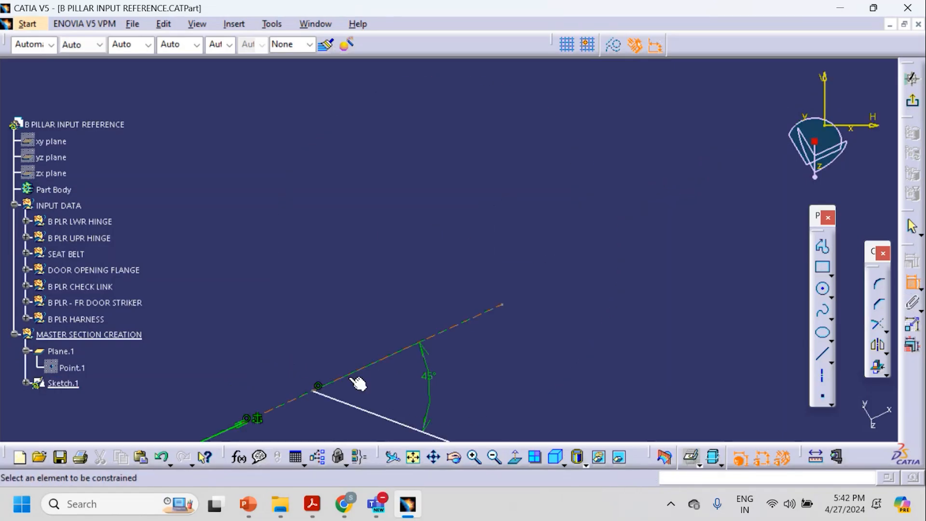
{"action": "left_click", "coordinate": [314, 393]}
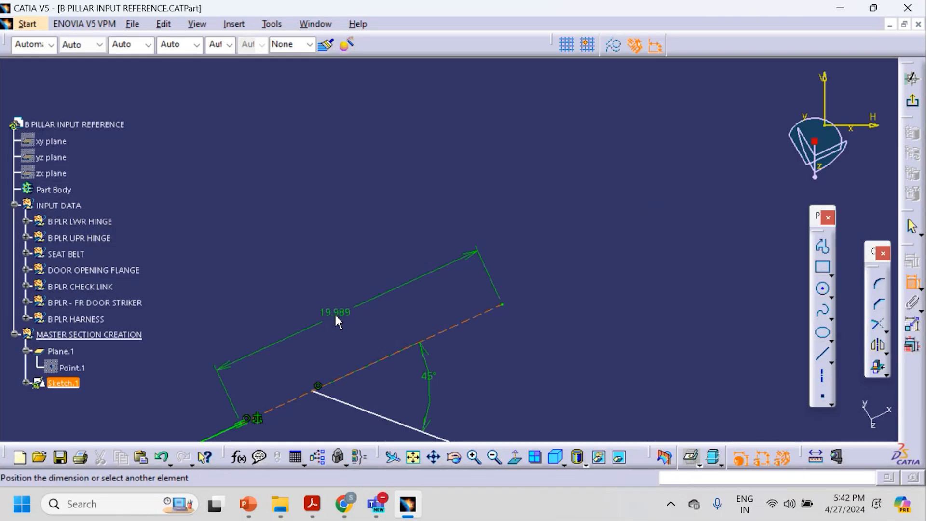
{"action": "key", "text": "Escape"}
Step: Hide the fix constraint symbols at the inner ends of both flange curves
{"action": "middle_click_drag", "start_coordinate": [376, 335], "coordinate": [437, 232]}
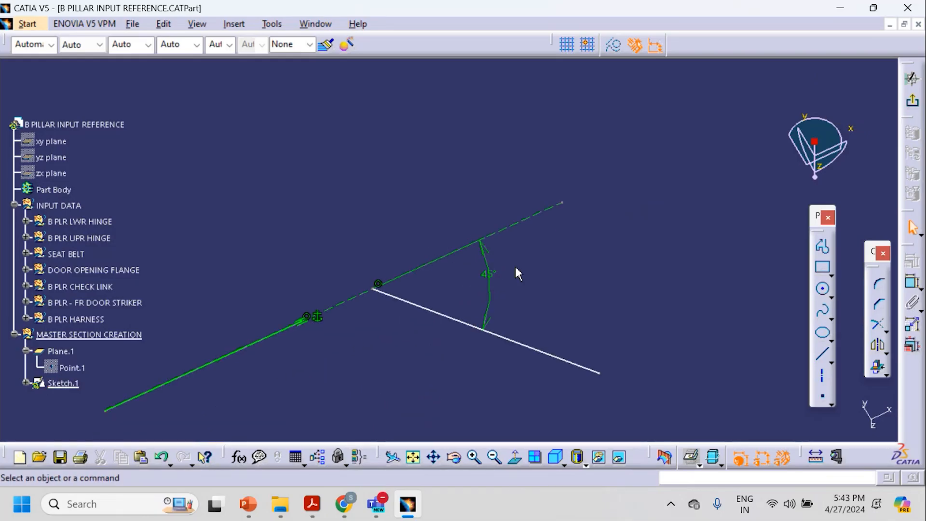
{"action": "left_click", "coordinate": [317, 314]}
{"action": "left_click", "coordinate": [326, 273]}
{"action": "right_click", "coordinate": [317, 316]}
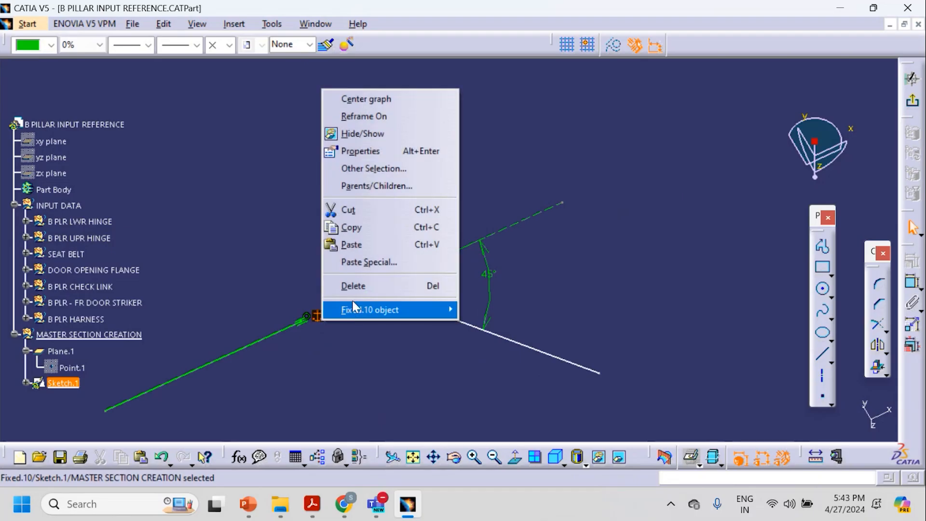
{"action": "left_click", "coordinate": [359, 133]}
{"action": "mouse_move", "coordinate": [601, 184]}
{"action": "middle_mouse_down"}
{"action": "mouse_move", "coordinate": [413, 257]}
{"action": "mouse_move", "coordinate": [502, 262]}
{"action": "mouse_move", "coordinate": [363, 390]}
{"action": "middle_mouse_up"}
{"action": "mouse_move", "coordinate": [729, 180]}
{"action": "middle_mouse_down"}
{"action": "mouse_move", "coordinate": [430, 298]}
{"action": "mouse_move", "coordinate": [450, 204]}
{"action": "middle_mouse_up"}
{"action": "right_click", "coordinate": [446, 244]}
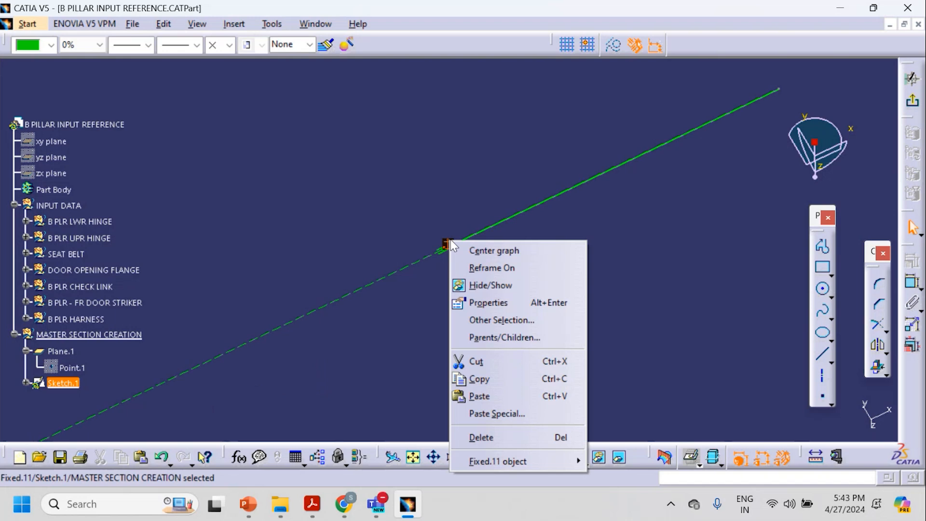
{"action": "left_click", "coordinate": [494, 285]}
Step: Make the sloping line's start point coincident with the left flange curve's inner end point
{"action": "mouse_move", "coordinate": [513, 288]}
{"action": "middle_mouse_down"}
{"action": "mouse_move", "coordinate": [537, 262]}
{"action": "mouse_move", "coordinate": [446, 324]}
{"action": "mouse_move", "coordinate": [569, 275]}
{"action": "middle_mouse_up"}
{"action": "mouse_move", "coordinate": [448, 316]}
{"action": "middle_mouse_down"}
{"action": "mouse_move", "coordinate": [628, 259]}
{"action": "mouse_move", "coordinate": [622, 313]}
{"action": "middle_mouse_up"}
{"action": "middle_click_drag", "start_coordinate": [354, 353], "coordinate": [573, 230]}
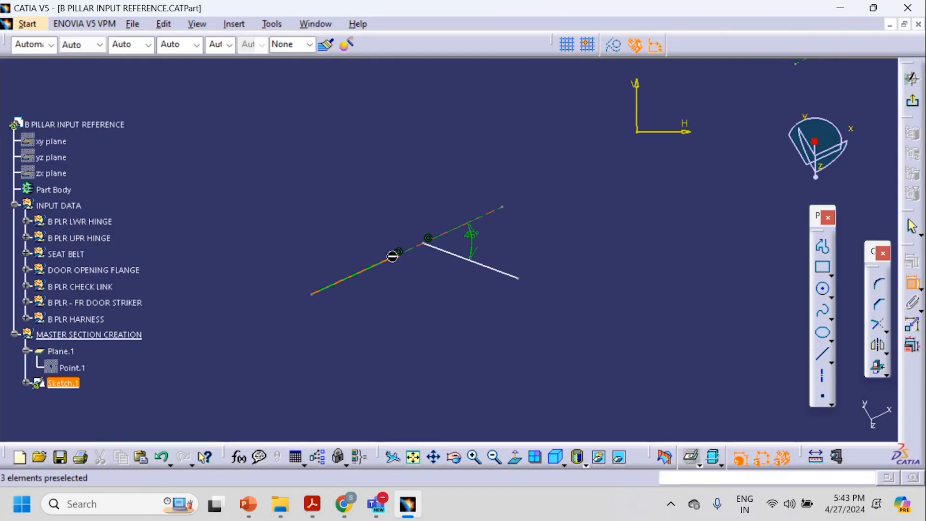
{"action": "mouse_move", "coordinate": [454, 299]}
{"action": "middle_mouse_down"}
{"action": "mouse_move", "coordinate": [415, 209]}
{"action": "mouse_move", "coordinate": [339, 315]}
{"action": "middle_mouse_up"}
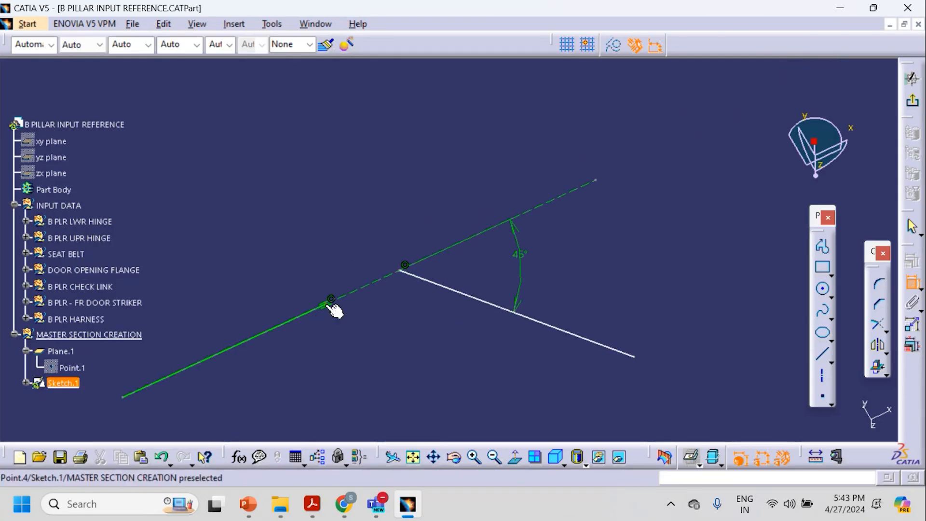
{"action": "left_click", "coordinate": [332, 306]}
{"action": "left_click", "coordinate": [405, 271]}
{"action": "right_click", "coordinate": [302, 186]}
{"action": "left_click", "coordinate": [354, 291]}
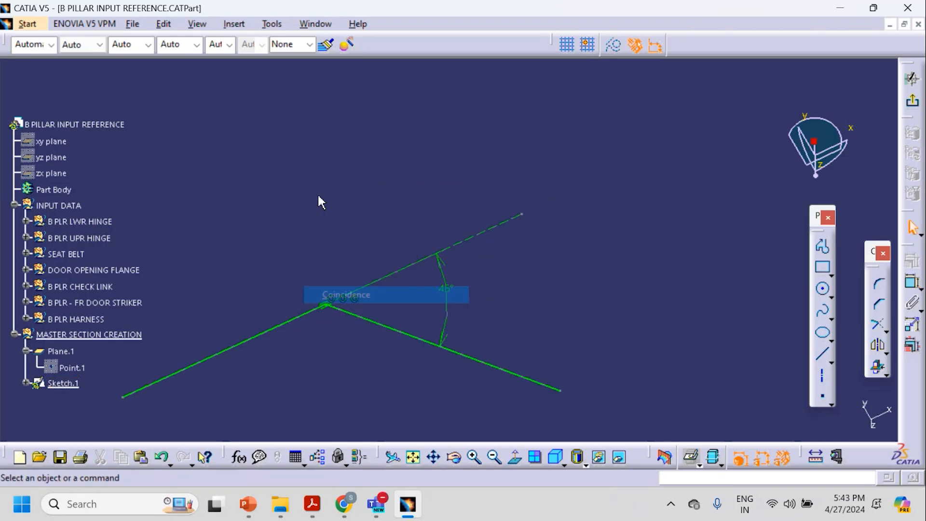
Step: Sketch a standard line running steeply downward from the right flange curve's inner end
{"action": "mouse_move", "coordinate": [405, 186]}
{"action": "middle_mouse_down"}
{"action": "mouse_move", "coordinate": [548, 213]}
{"action": "mouse_move", "coordinate": [584, 249]}
{"action": "mouse_move", "coordinate": [460, 297]}
{"action": "middle_mouse_up"}
{"action": "middle_click_drag", "start_coordinate": [564, 263], "coordinate": [379, 342]}
{"action": "middle_click_drag", "start_coordinate": [517, 274], "coordinate": [368, 338]}
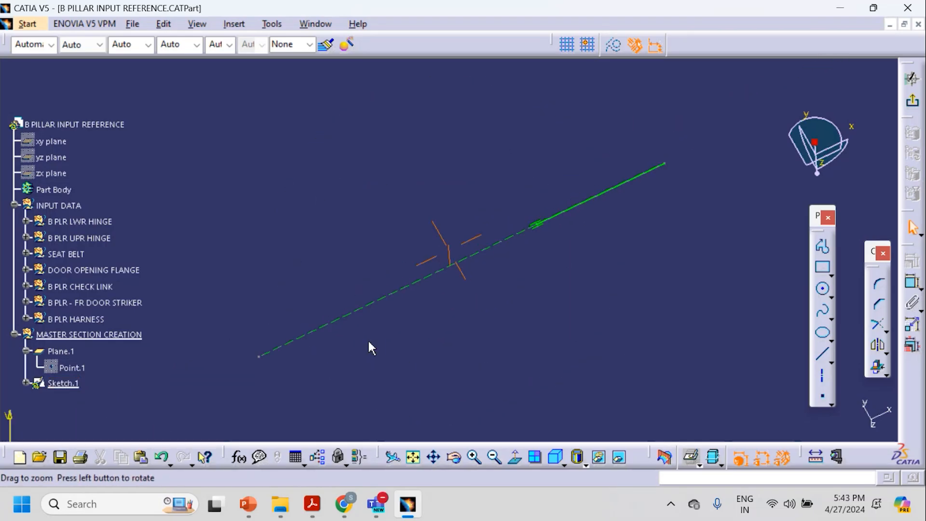
{"action": "left_click", "coordinate": [817, 361]}
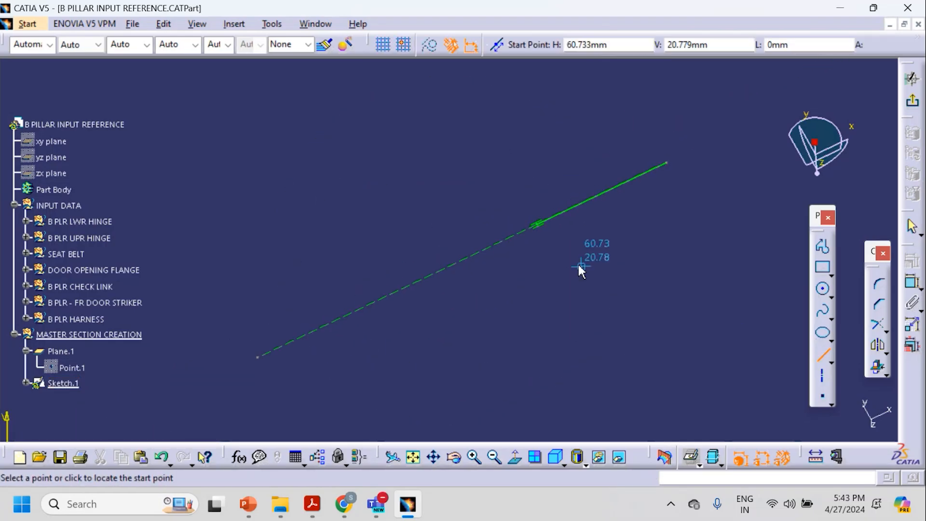
{"action": "left_click", "coordinate": [537, 226]}
{"action": "left_click", "coordinate": [529, 286]}
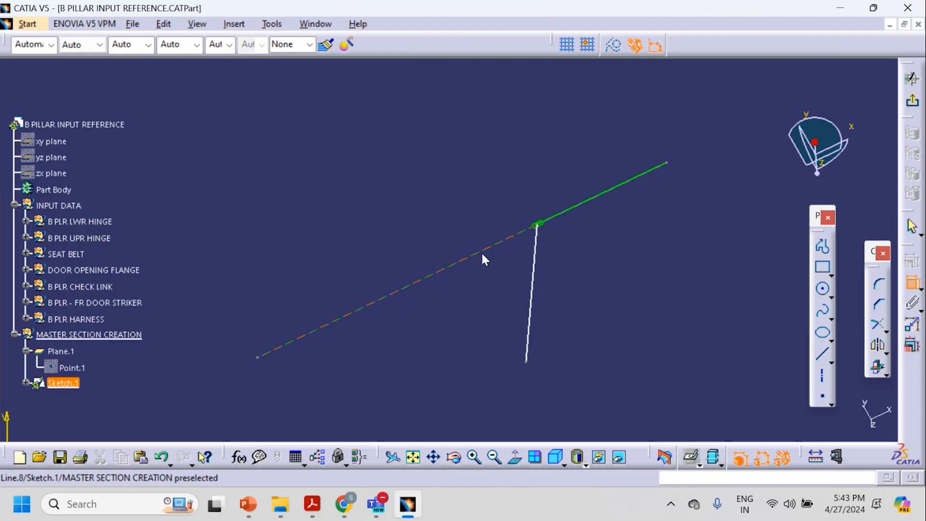
Step: Constrain the angle between the right dashed extension line and the steep line to 45°
{"action": "left_click", "coordinate": [483, 251]}
{"action": "left_click", "coordinate": [534, 270]}
{"action": "left_click", "coordinate": [518, 285]}
{"action": "double_click", "coordinate": [505, 290]}
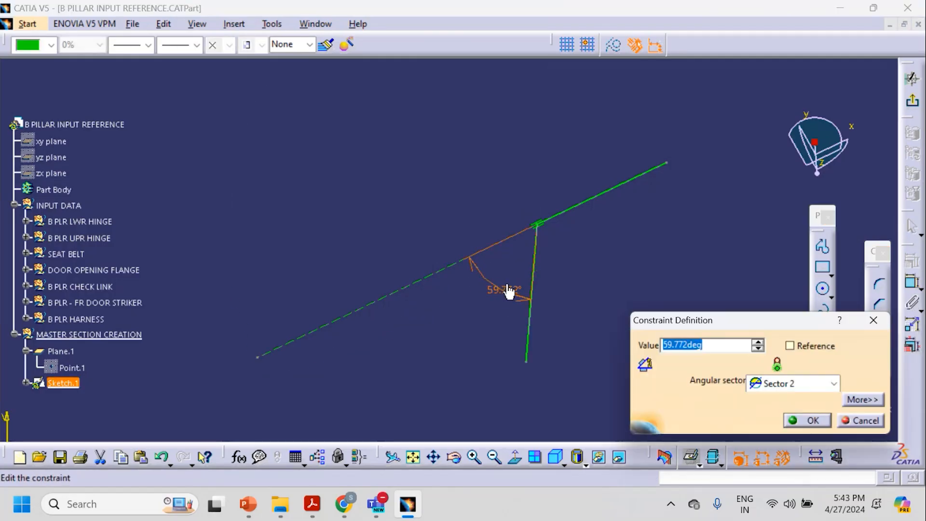
{"action": "key", "text": "Return"}
{"action": "left_click", "coordinate": [637, 287]}
Step: Sketch a line below the left dashed extension line and parallel to the left flange curve, crossing the sloping line
{"action": "mouse_move", "coordinate": [579, 329]}
{"action": "middle_mouse_down"}
{"action": "mouse_move", "coordinate": [545, 362]}
{"action": "mouse_move", "coordinate": [433, 380]}
{"action": "mouse_move", "coordinate": [592, 265]}
{"action": "mouse_move", "coordinate": [453, 310]}
{"action": "mouse_move", "coordinate": [726, 298]}
{"action": "middle_mouse_up"}
{"action": "left_click", "coordinate": [821, 354]}
{"action": "left_click", "coordinate": [315, 356]}
{"action": "left_click", "coordinate": [479, 282]}
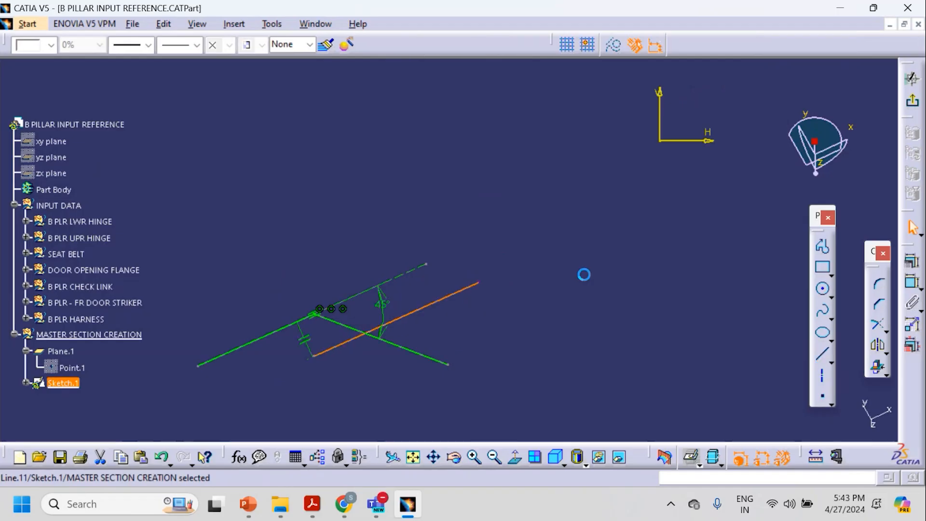
Step: Constrain the offset between the left dashed extension line and the new parallel line to 3 mm
{"action": "left_click", "coordinate": [912, 288]}
{"action": "left_click", "coordinate": [405, 274]}
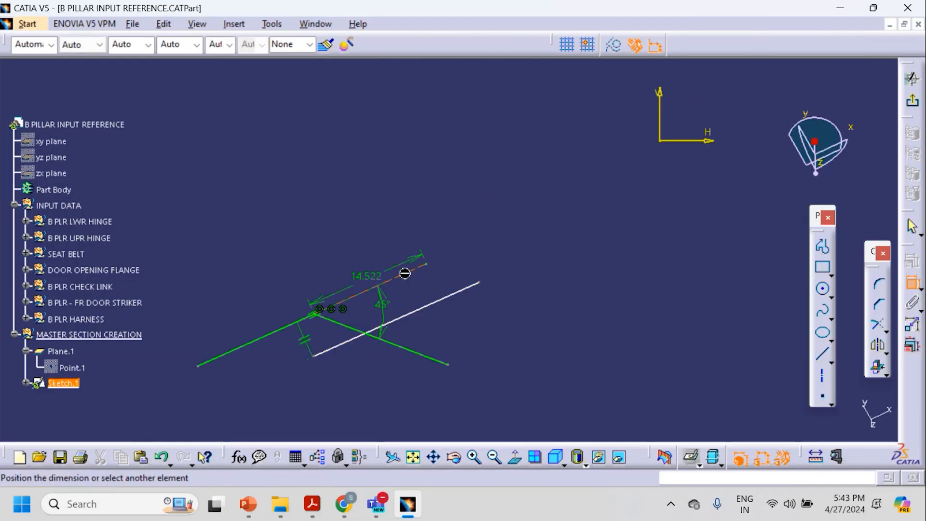
{"action": "left_click", "coordinate": [436, 302]}
{"action": "left_click", "coordinate": [420, 208]}
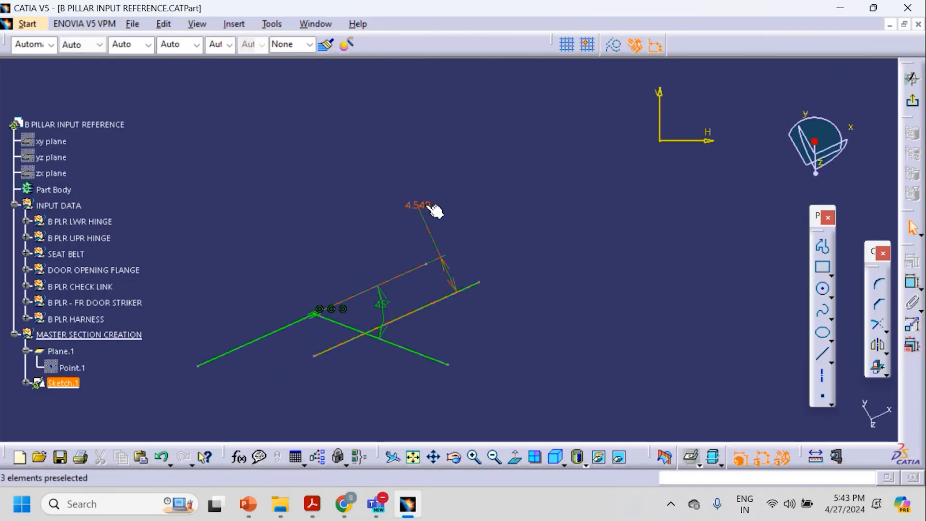
{"action": "double_click", "coordinate": [431, 209]}
{"action": "type", "text": "3mm"}
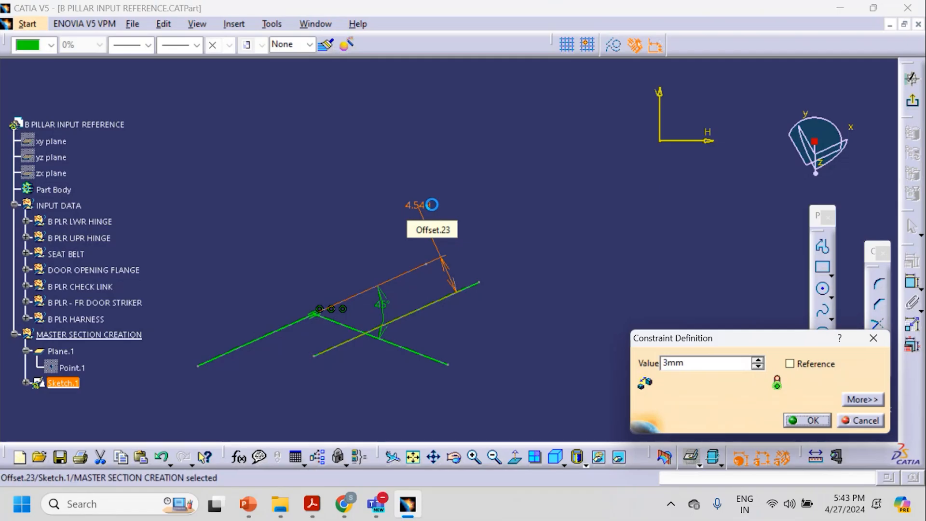
{"action": "key", "text": "Return"}
{"action": "mouse_move", "coordinate": [546, 248]}
{"action": "middle_mouse_down"}
{"action": "mouse_move", "coordinate": [372, 327]}
{"action": "mouse_move", "coordinate": [374, 347]}
{"action": "mouse_move", "coordinate": [428, 337]}
{"action": "mouse_move", "coordinate": [423, 345]}
{"action": "middle_mouse_up"}
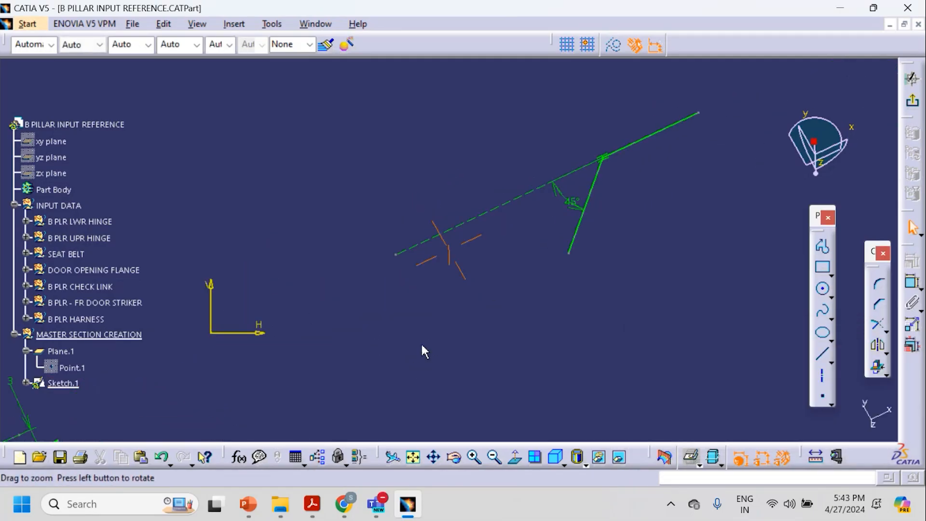
{"action": "left_click", "coordinate": [822, 355]}
{"action": "left_click", "coordinate": [630, 209]}
{"action": "left_click", "coordinate": [426, 296]}
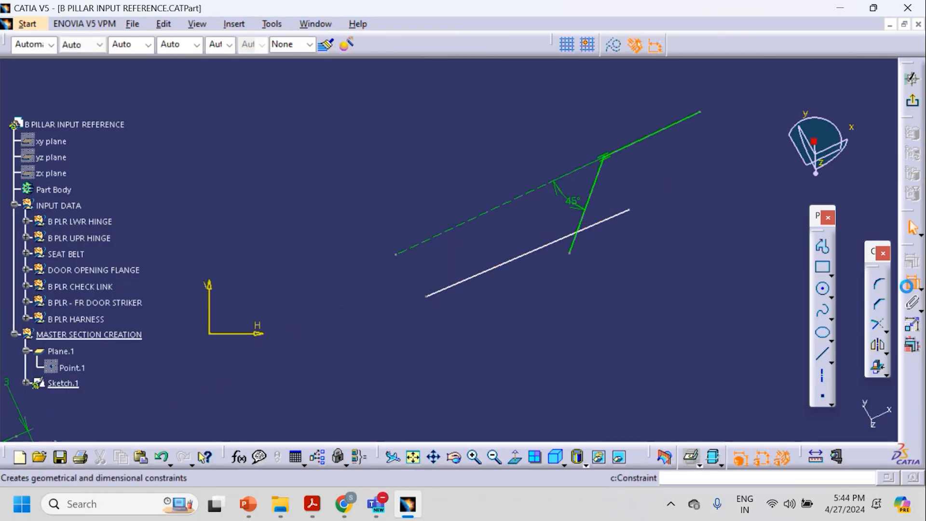
{"action": "left_click", "coordinate": [906, 285]}
{"action": "left_click", "coordinate": [488, 217]}
{"action": "left_click", "coordinate": [526, 254]}
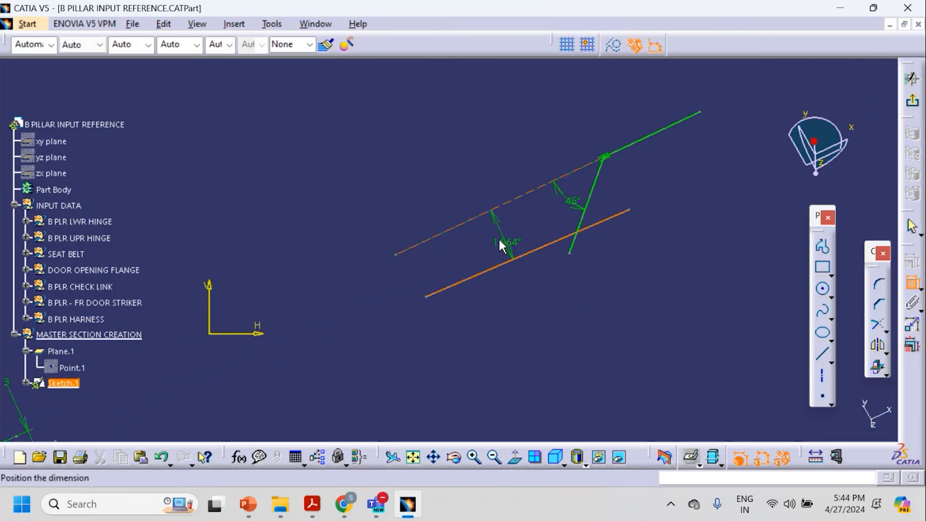
{"action": "left_click", "coordinate": [504, 243]}
{"action": "double_click", "coordinate": [510, 243]}
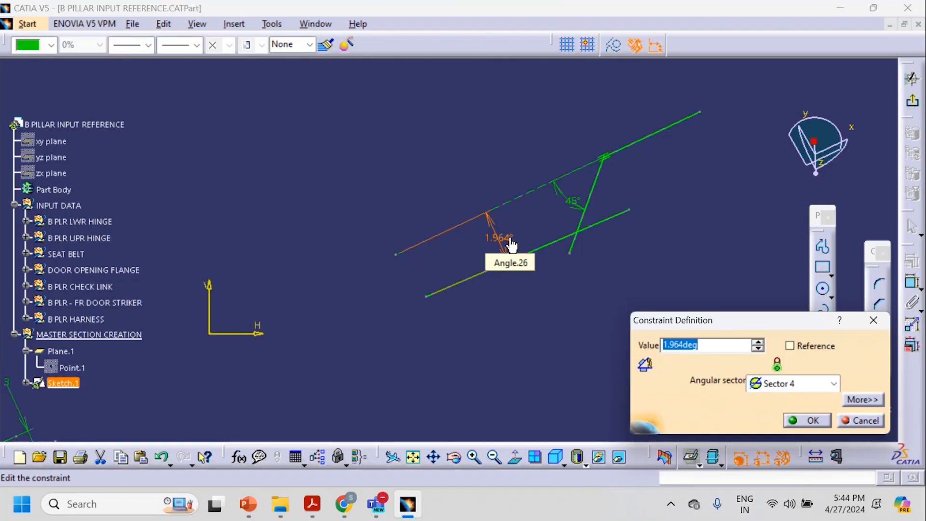
{"action": "left_click", "coordinate": [812, 419]}
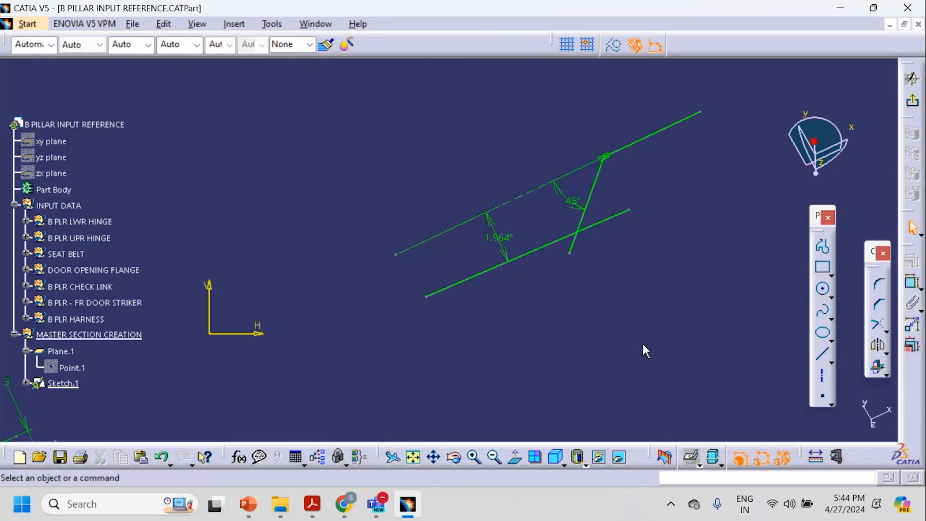
{"action": "left_click", "coordinate": [498, 238]}
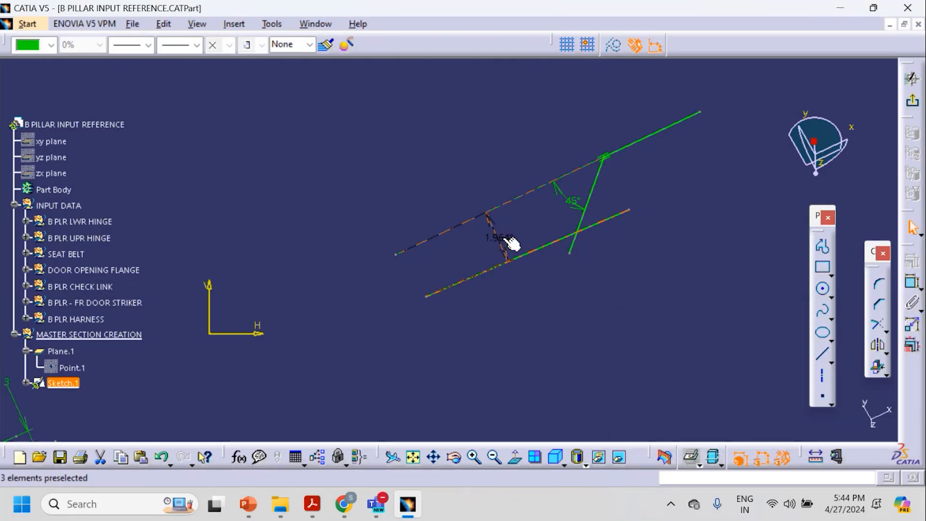
{"action": "key", "text": "Delete"}
{"action": "left_click", "coordinate": [911, 282]}
{"action": "left_click", "coordinate": [476, 216]}
{"action": "left_click", "coordinate": [499, 264]}
{"action": "left_click", "coordinate": [500, 264]}
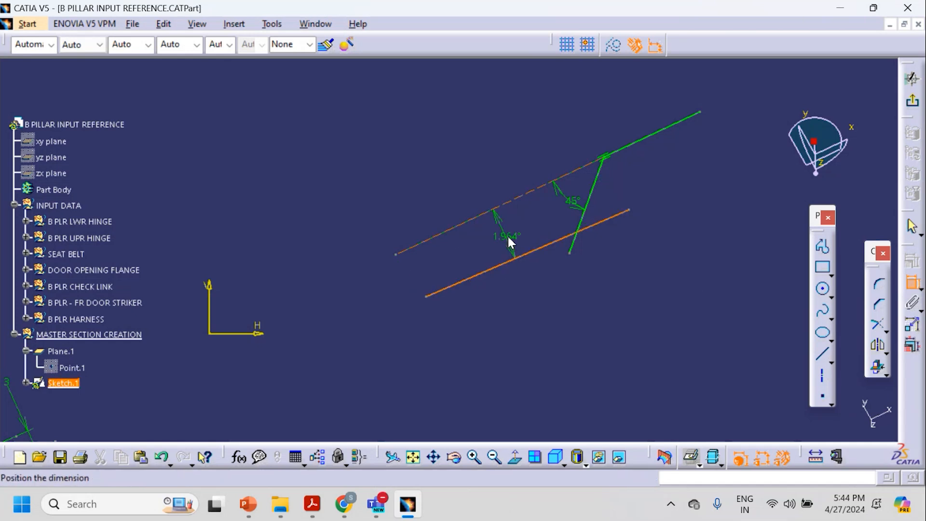
{"action": "right_click", "coordinate": [508, 237]}
{"action": "left_click", "coordinate": [568, 296]}
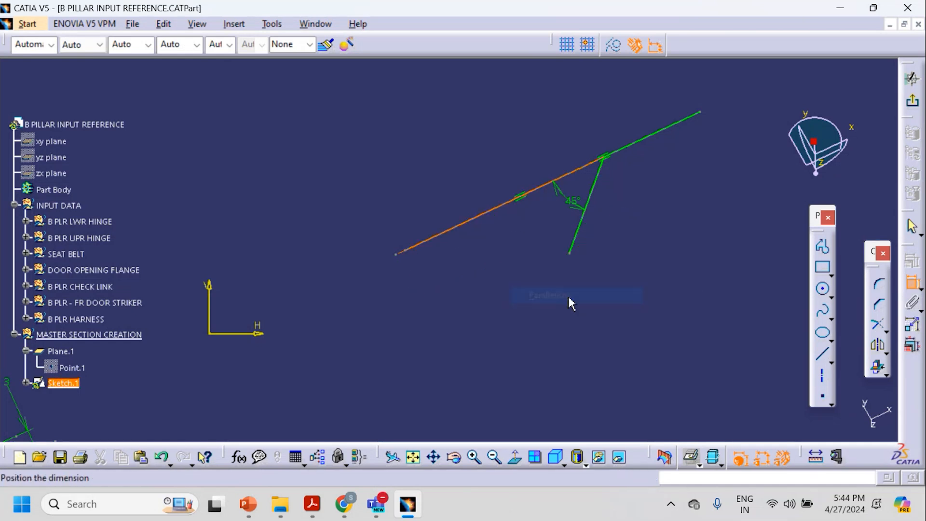
{"action": "left_click", "coordinate": [527, 263]}
{"action": "left_click", "coordinate": [526, 276]}
{"action": "key", "text": "Delete"}
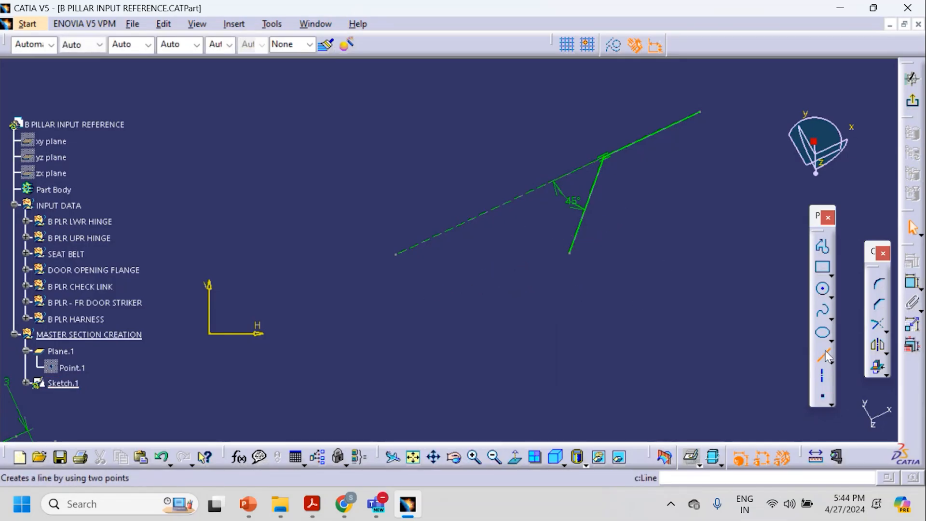
Step: Sketch a line below the right dashed extension line and parallel to it, crossing the steep 45° line
{"action": "left_click", "coordinate": [824, 356]}
{"action": "left_click", "coordinate": [622, 215]}
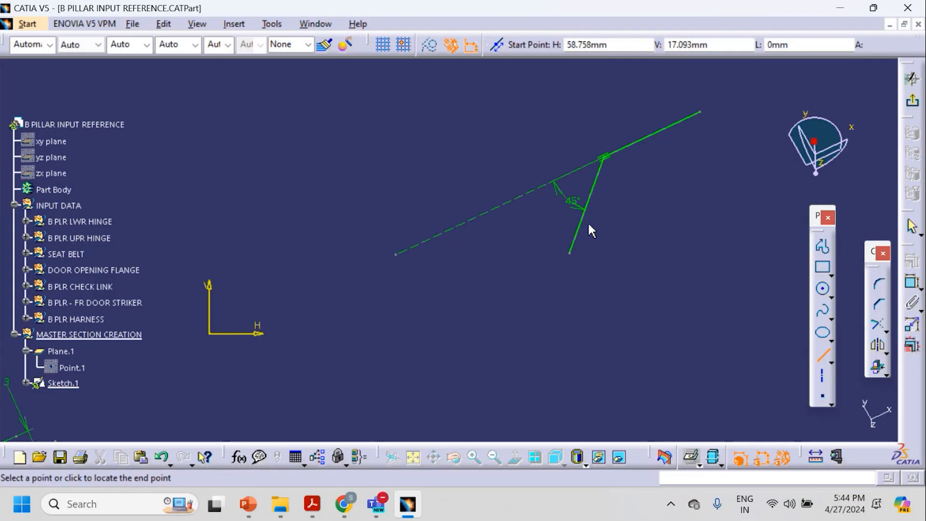
{"action": "left_click", "coordinate": [433, 303]}
Step: Constrain the offset between the right dashed extension line and the new parallel line to 3 mm
{"action": "left_click", "coordinate": [912, 282]}
{"action": "left_click", "coordinate": [495, 208]}
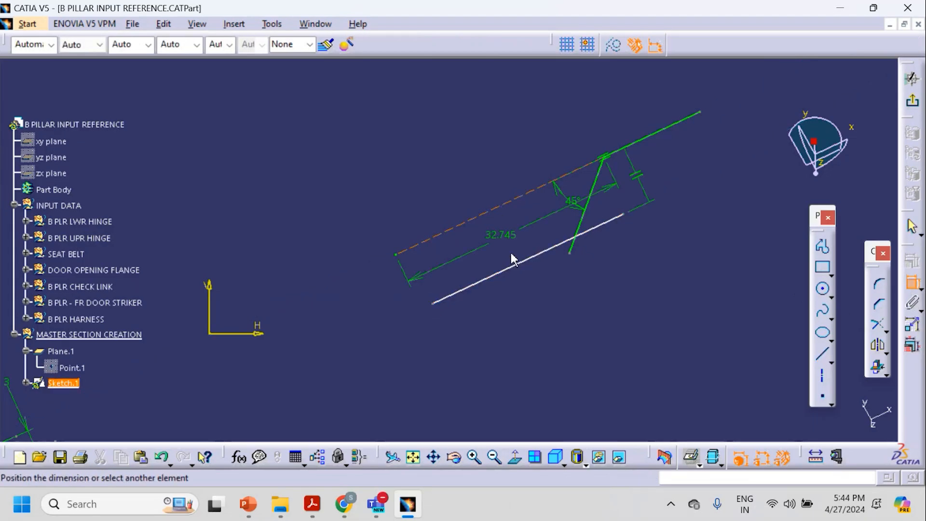
{"action": "left_click", "coordinate": [515, 265]}
{"action": "left_click", "coordinate": [470, 245]}
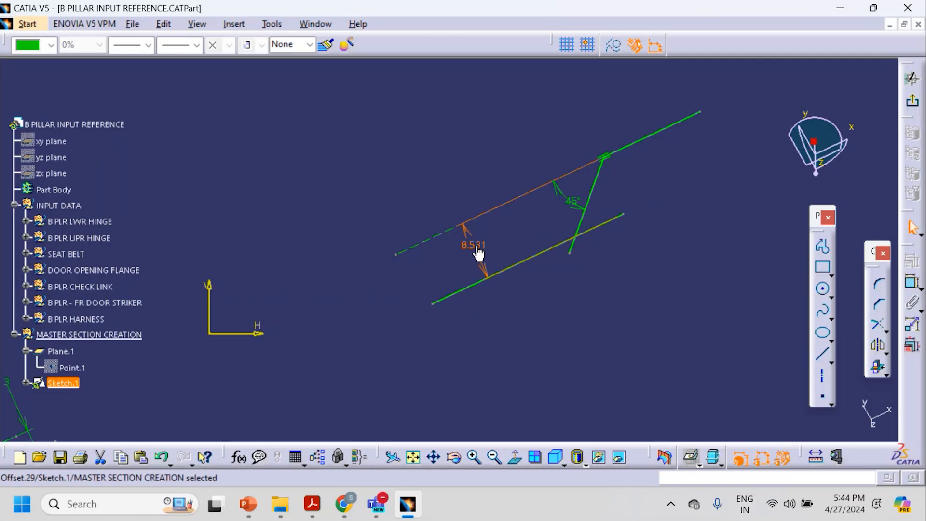
{"action": "double_click", "coordinate": [478, 252]}
{"action": "type", "text": "3"}
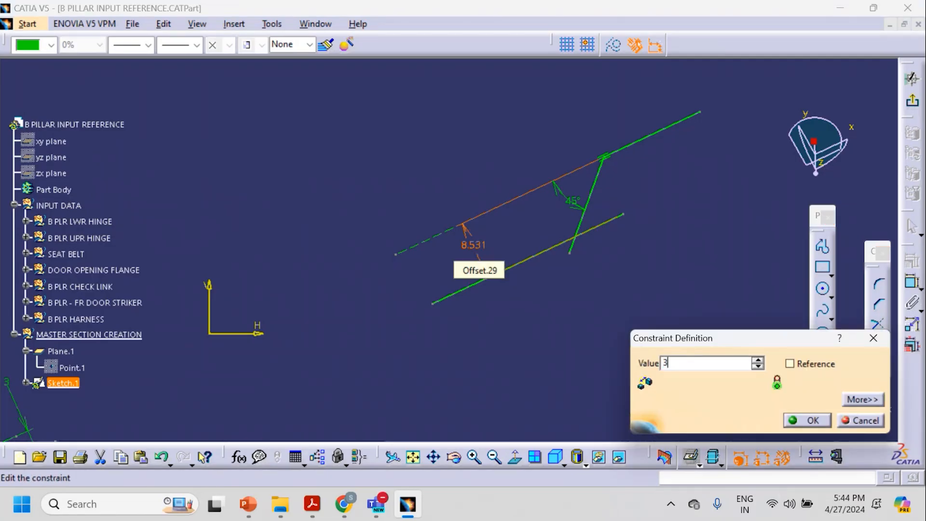
{"action": "key", "text": "Return"}
Step: Trim the left 45° line and the left offset line to each other so they meet in a corner
{"action": "middle_click_drag", "start_coordinate": [517, 300], "coordinate": [502, 365]}
{"action": "mouse_move", "coordinate": [384, 366]}
{"action": "middle_mouse_down"}
{"action": "mouse_move", "coordinate": [571, 235]}
{"action": "mouse_move", "coordinate": [554, 217]}
{"action": "middle_mouse_up"}
{"action": "middle_click_drag", "start_coordinate": [519, 254], "coordinate": [569, 251]}
{"action": "left_click", "coordinate": [879, 327]}
{"action": "mouse_move", "coordinate": [495, 311]}
{"action": "middle_mouse_down"}
{"action": "mouse_move", "coordinate": [455, 337]}
{"action": "mouse_move", "coordinate": [269, 314]}
{"action": "middle_mouse_up"}
{"action": "left_click", "coordinate": [261, 303]}
{"action": "left_click", "coordinate": [298, 294]}
Step: Trim the right 45° line and the right offset line to each other at their intersection
{"action": "mouse_move", "coordinate": [599, 262]}
{"action": "middle_mouse_down"}
{"action": "mouse_move", "coordinate": [585, 310]}
{"action": "mouse_move", "coordinate": [476, 347]}
{"action": "mouse_move", "coordinate": [453, 382]}
{"action": "mouse_move", "coordinate": [357, 422]}
{"action": "middle_mouse_up"}
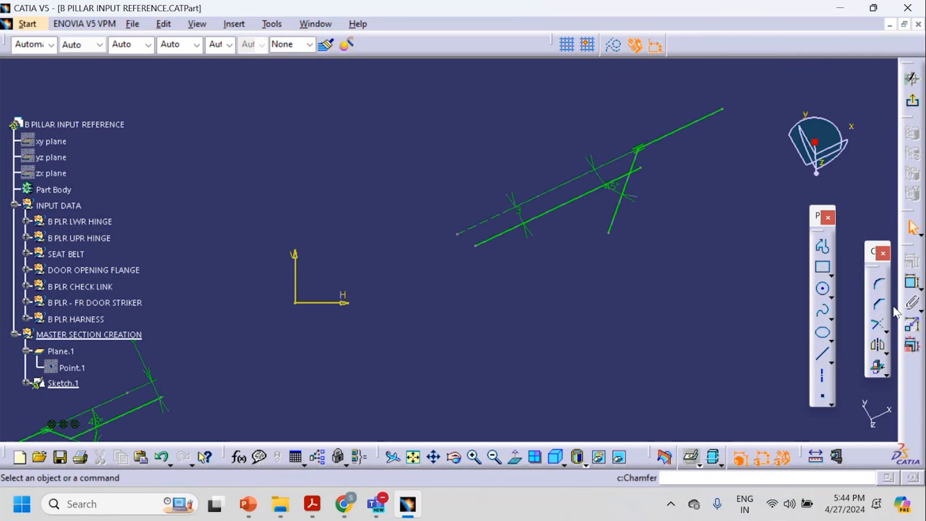
{"action": "left_click", "coordinate": [911, 282]}
{"action": "left_click", "coordinate": [626, 180]}
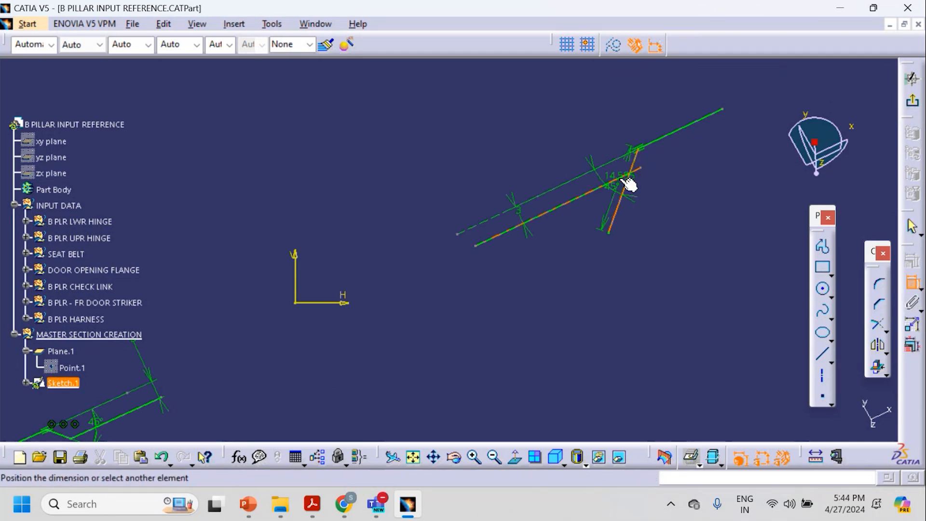
{"action": "left_click", "coordinate": [877, 324]}
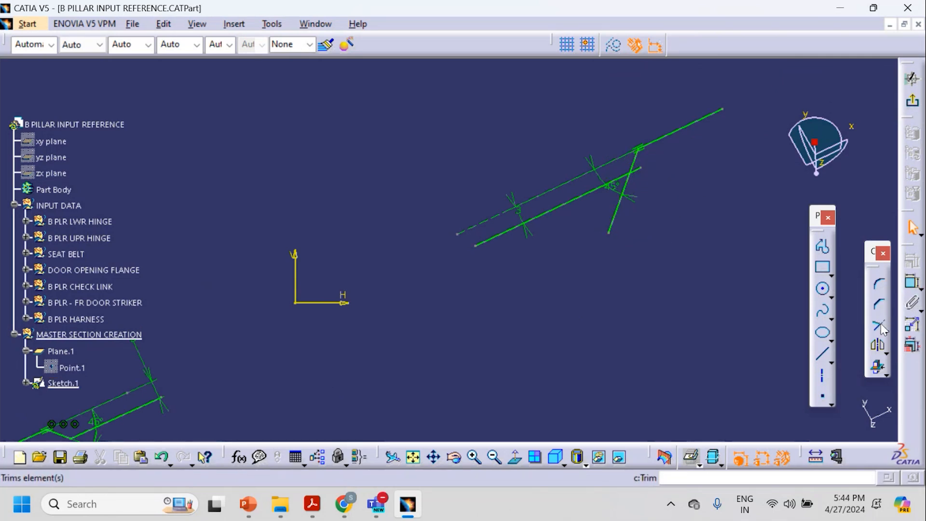
{"action": "left_click", "coordinate": [639, 166]}
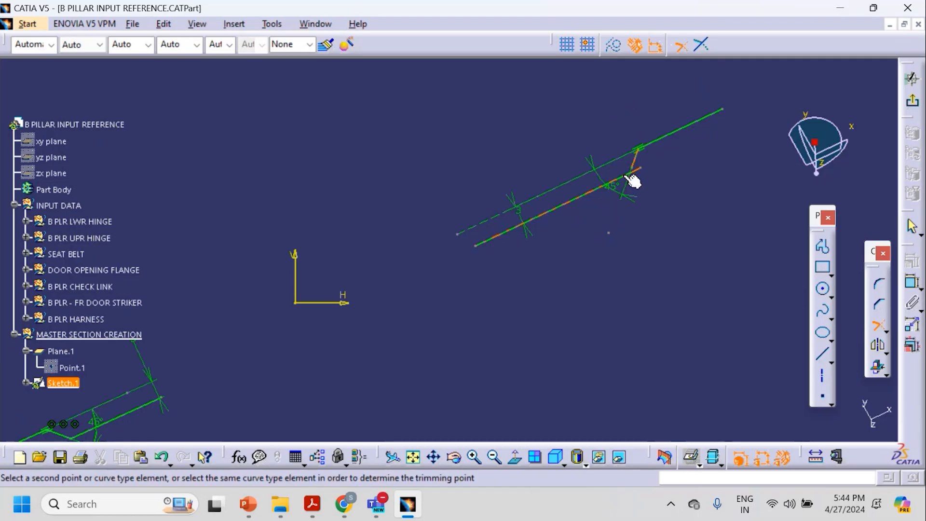
{"action": "left_click", "coordinate": [633, 180]}
Step: Constrain the length of the left offset line to 10 mm
{"action": "mouse_move", "coordinate": [405, 383]}
{"action": "middle_mouse_down"}
{"action": "mouse_move", "coordinate": [465, 308]}
{"action": "mouse_move", "coordinate": [510, 289]}
{"action": "mouse_move", "coordinate": [527, 320]}
{"action": "middle_mouse_up"}
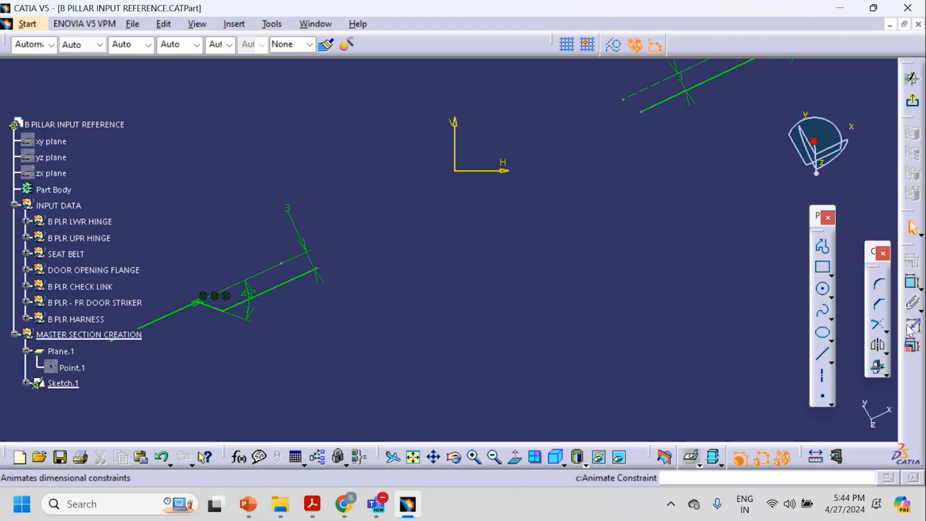
{"action": "left_click", "coordinate": [307, 280]}
{"action": "left_click", "coordinate": [316, 326]}
{"action": "double_click", "coordinate": [313, 324]}
{"action": "type", "text": "1"}
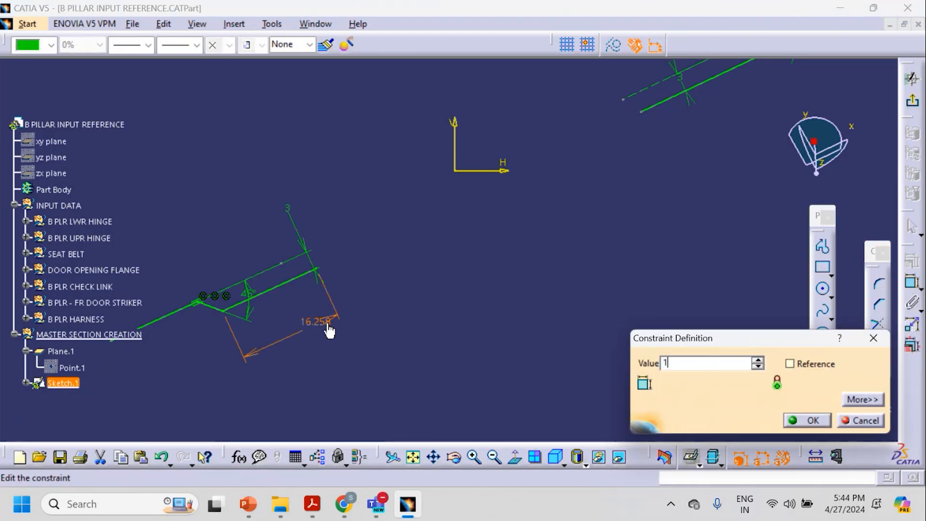
{"action": "type", "text": "0"}
{"action": "key", "text": "Return"}
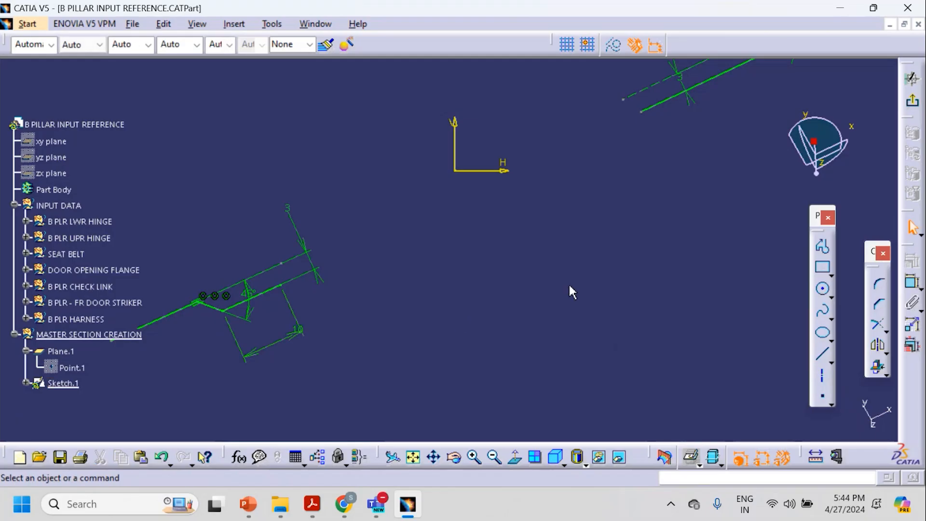
Step: Constrain the length of the right offset line to 10 mm
{"action": "middle_click_drag", "start_coordinate": [570, 291], "coordinate": [473, 399]}
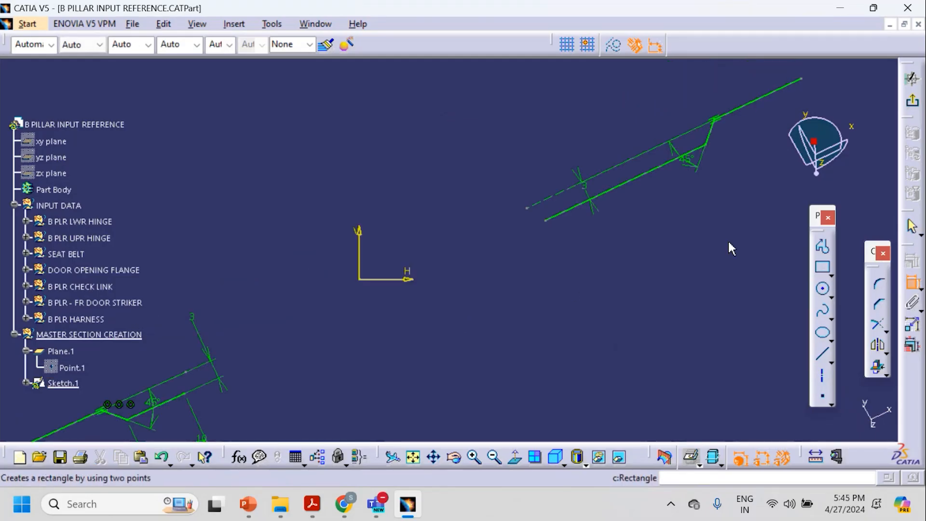
{"action": "left_click", "coordinate": [644, 175]}
{"action": "left_click", "coordinate": [686, 221]}
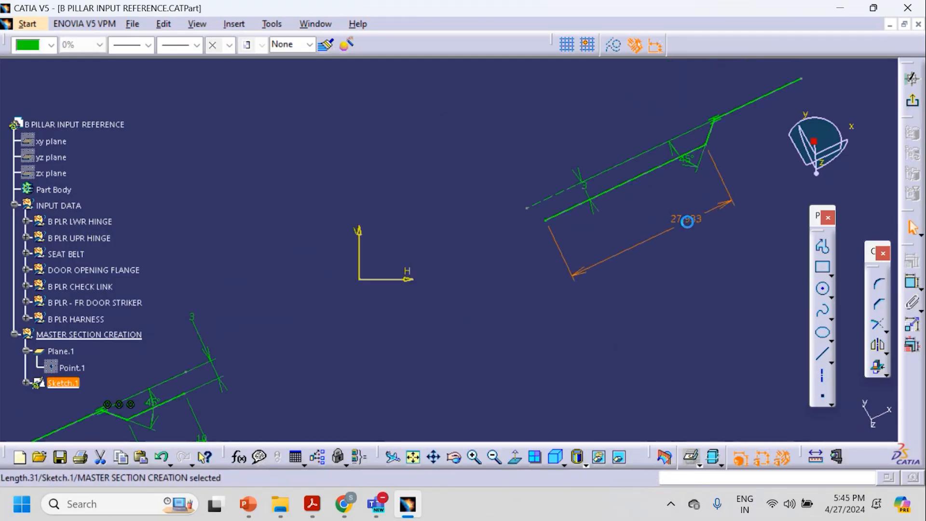
{"action": "double_click", "coordinate": [687, 220]}
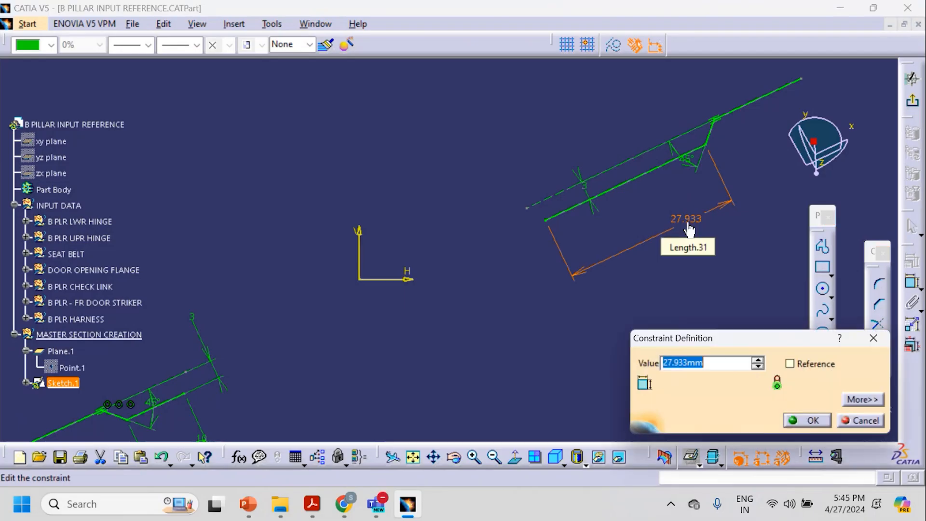
{"action": "key", "text": "Return"}
{"action": "left_click", "coordinate": [696, 253]}
Step: Sketch a long wall line sloping down to the right from the inner end of the left 10 mm line
{"action": "mouse_move", "coordinate": [528, 311]}
{"action": "middle_mouse_down"}
{"action": "mouse_move", "coordinate": [463, 355]}
{"action": "mouse_move", "coordinate": [478, 323]}
{"action": "middle_mouse_up"}
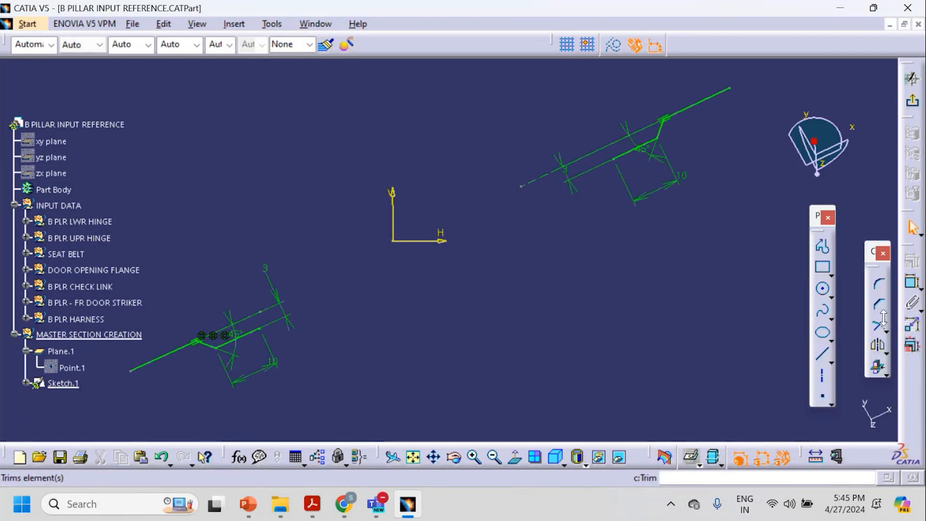
{"action": "left_click", "coordinate": [820, 354]}
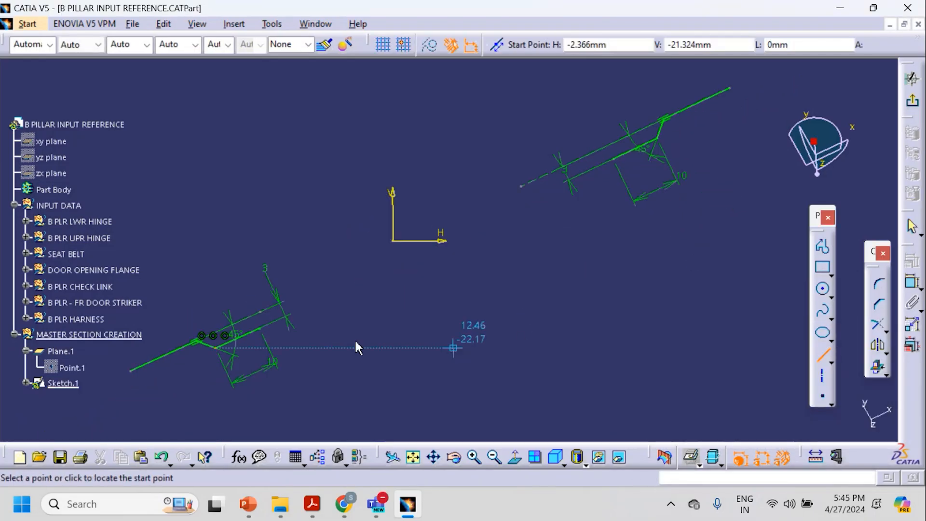
{"action": "left_click", "coordinate": [259, 329]}
{"action": "middle_click_drag", "start_coordinate": [330, 368], "coordinate": [374, 404]}
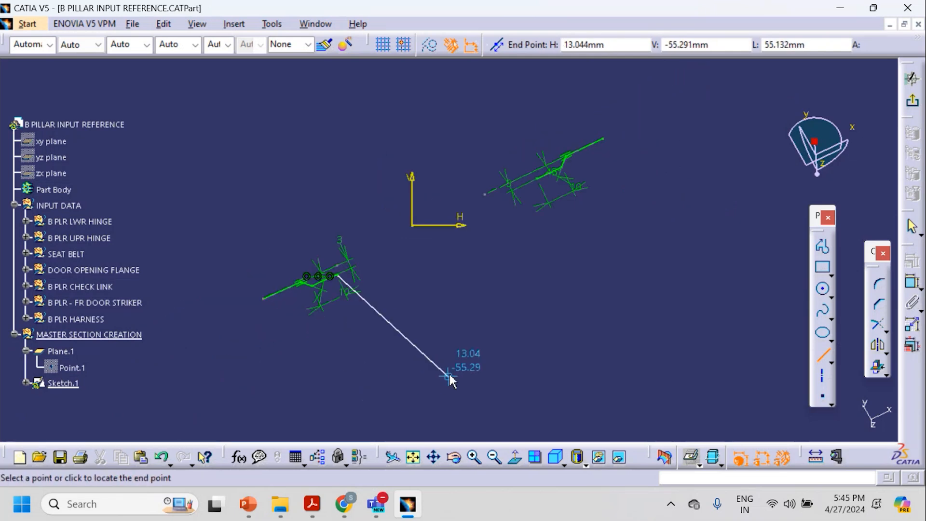
{"action": "left_click", "coordinate": [432, 357]}
Step: Constrain the angle between the left dashed extension line and the long sloping wall line to 75°
{"action": "mouse_move", "coordinate": [479, 327]}
{"action": "middle_mouse_down"}
{"action": "mouse_move", "coordinate": [516, 339]}
{"action": "mouse_move", "coordinate": [518, 319]}
{"action": "middle_mouse_up"}
{"action": "left_click", "coordinate": [912, 282]}
{"action": "middle_click_drag", "start_coordinate": [364, 312], "coordinate": [438, 253]}
{"action": "left_click", "coordinate": [305, 260]}
{"action": "left_click", "coordinate": [381, 314]}
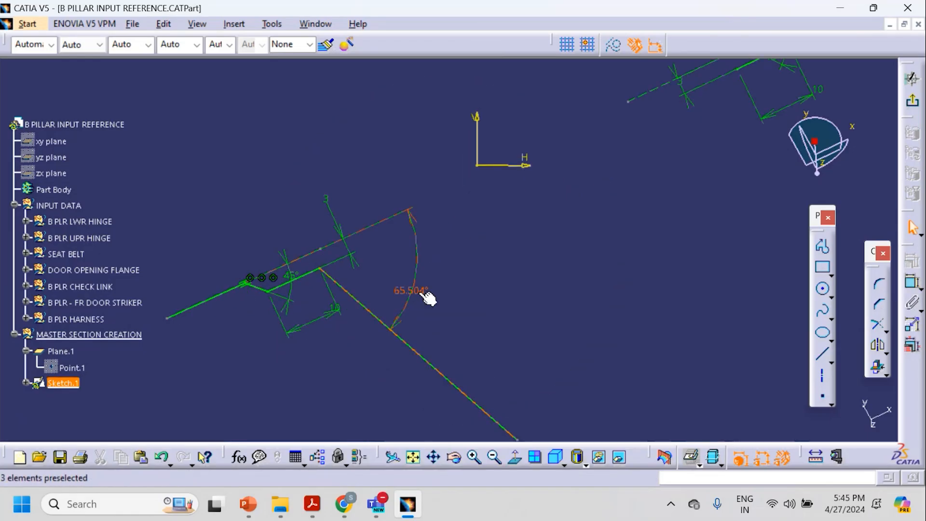
{"action": "left_click", "coordinate": [419, 291]}
{"action": "double_click", "coordinate": [419, 291]}
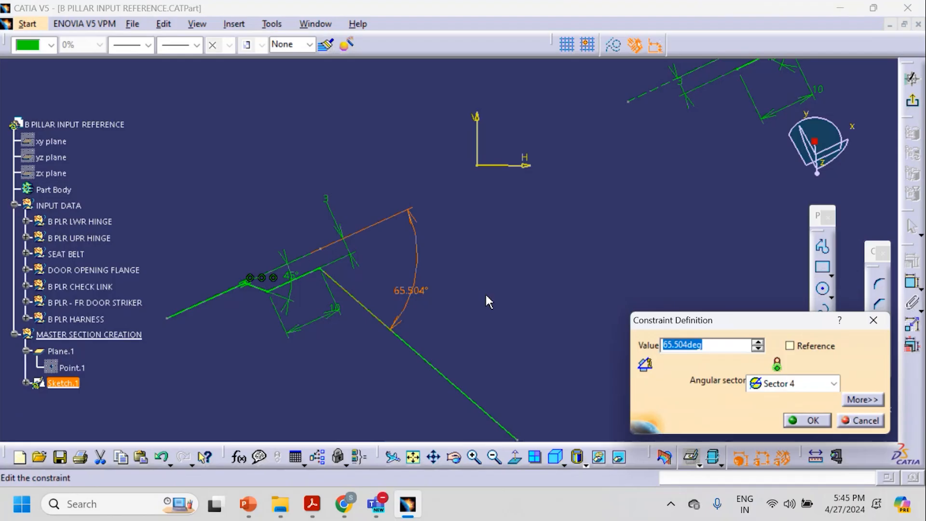
{"action": "type", "text": "75"}
{"action": "key", "text": "Return"}
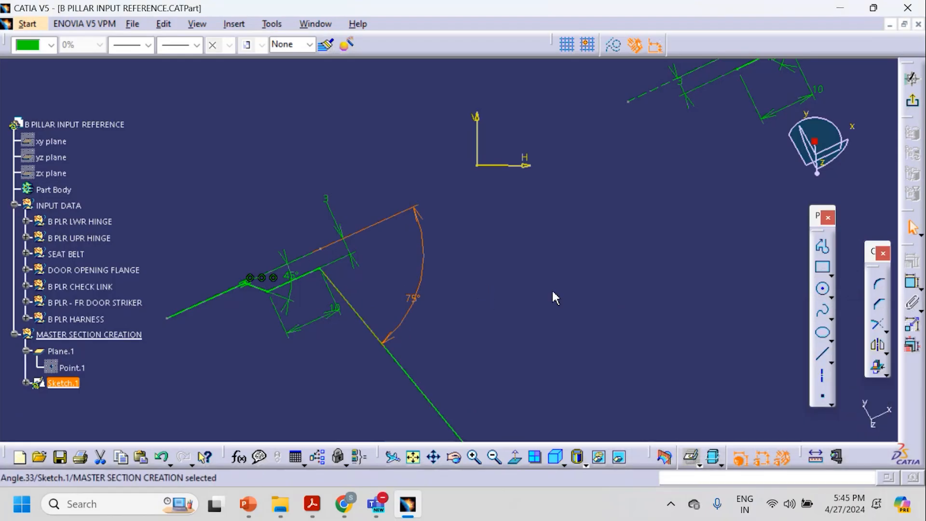
Step: Sketch a long wall line running steeply downward from the inner end of the right 10 mm line
{"action": "left_click", "coordinate": [824, 356]}
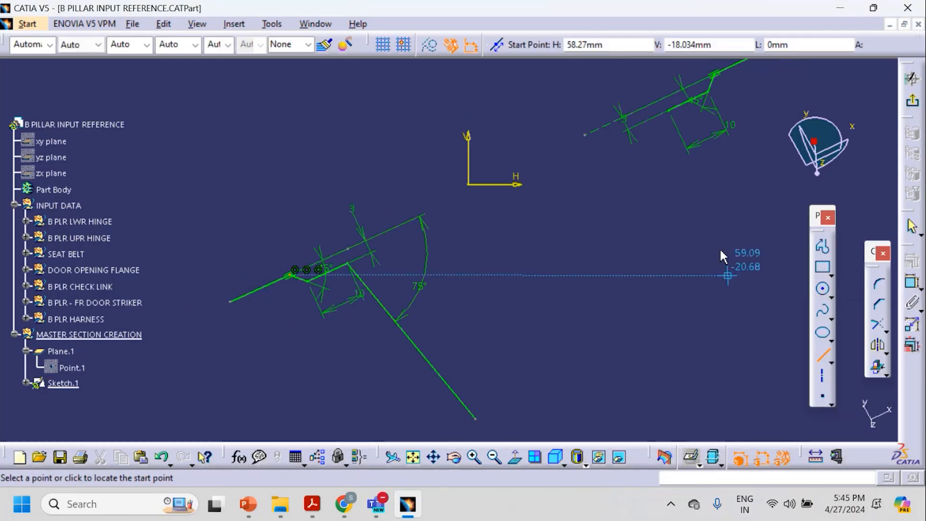
{"action": "left_click", "coordinate": [669, 111]}
{"action": "left_click", "coordinate": [718, 295]}
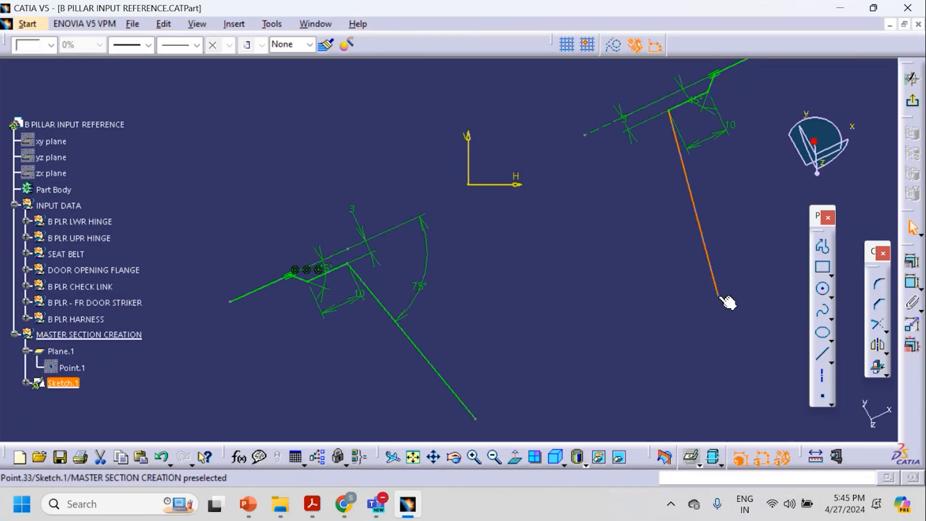
Step: Constrain the angle between the right dashed extension line and the long steep wall line to 75°
{"action": "left_click", "coordinate": [633, 113]}
{"action": "left_click", "coordinate": [685, 167]}
{"action": "left_click", "coordinate": [666, 169]}
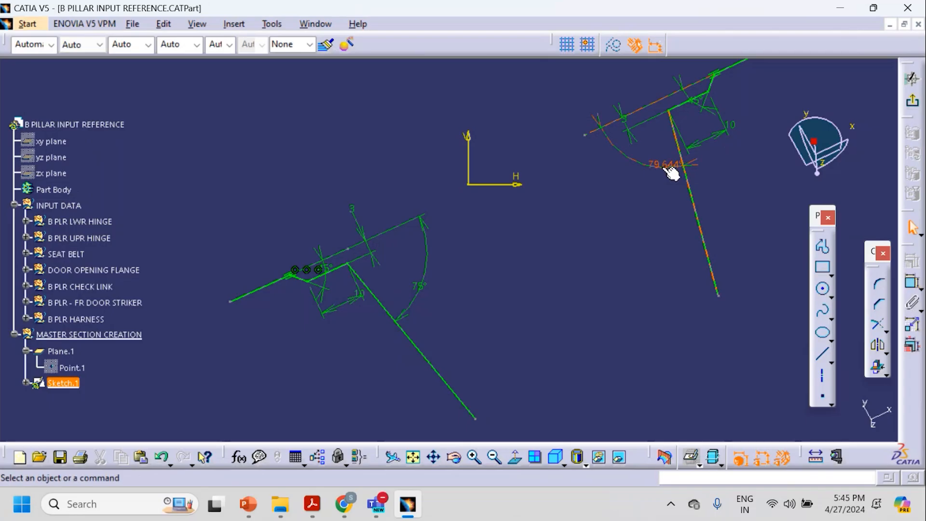
{"action": "double_click", "coordinate": [661, 168]}
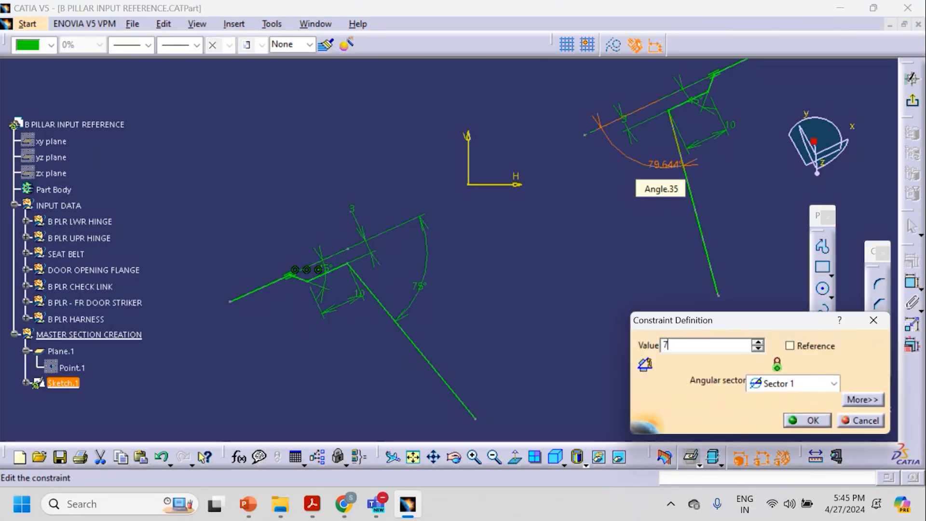
{"action": "key", "text": "Return"}
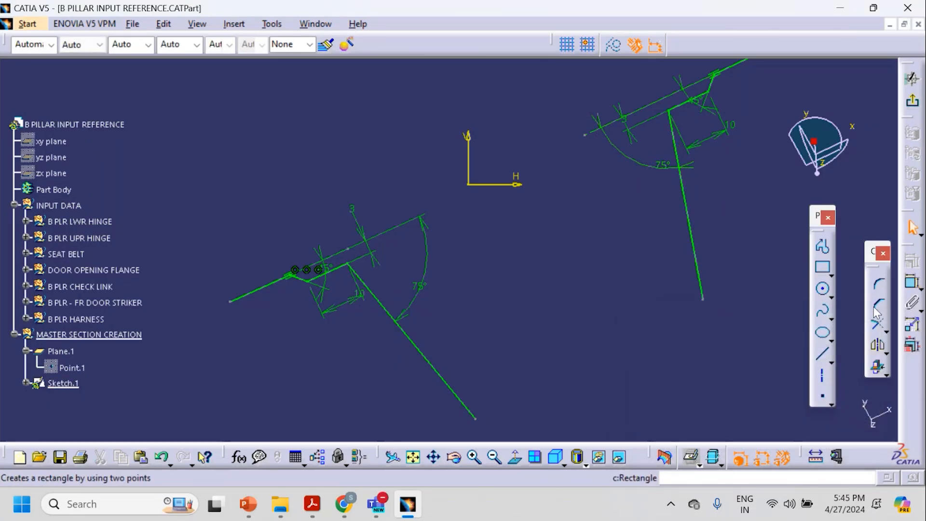
Step: Sketch a line about 78 mm long across both 75° wall lines, parallel to the 10 mm offset lines
{"action": "left_click", "coordinate": [819, 356]}
{"action": "left_click", "coordinate": [418, 380]}
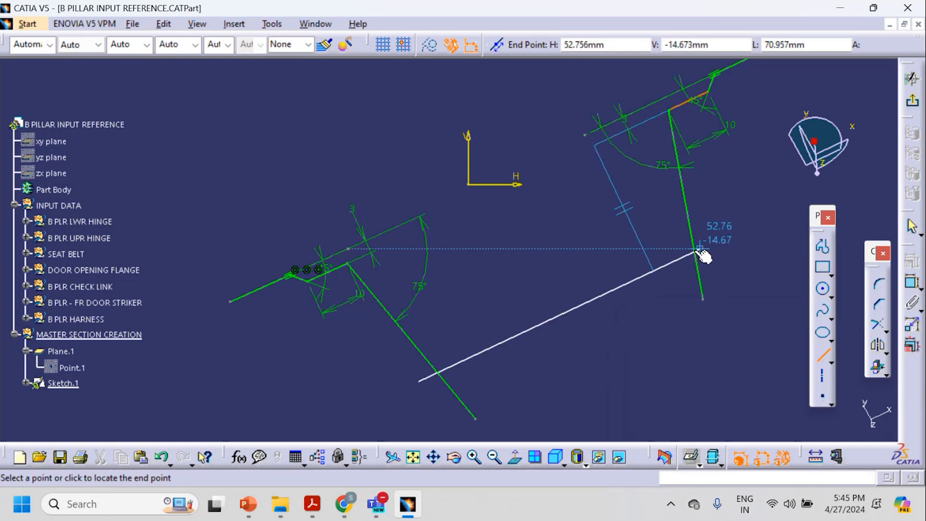
{"action": "left_click", "coordinate": [729, 239]}
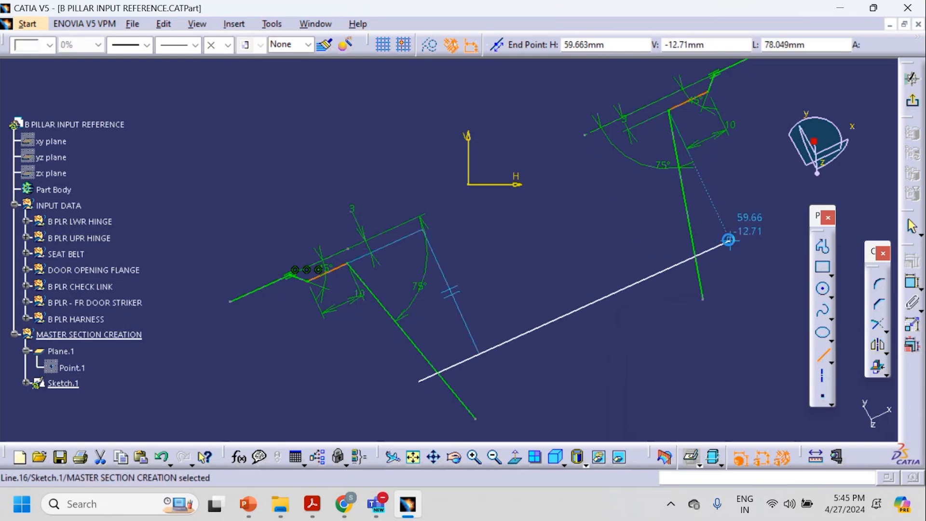
Step: Constrain the long closing line parallel to the left dashed extension line
{"action": "left_click", "coordinate": [693, 328]}
{"action": "left_click", "coordinate": [911, 283]}
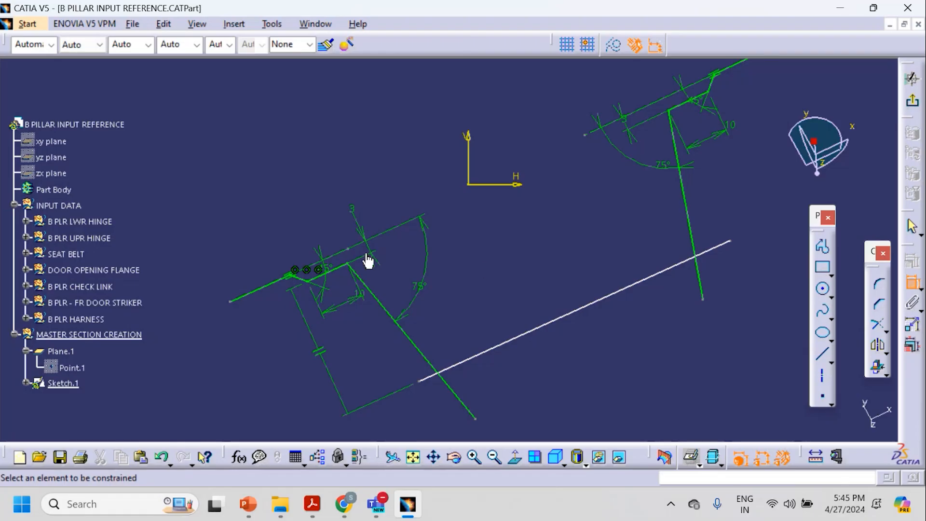
{"action": "left_click", "coordinate": [341, 253]}
{"action": "left_click", "coordinate": [521, 337]}
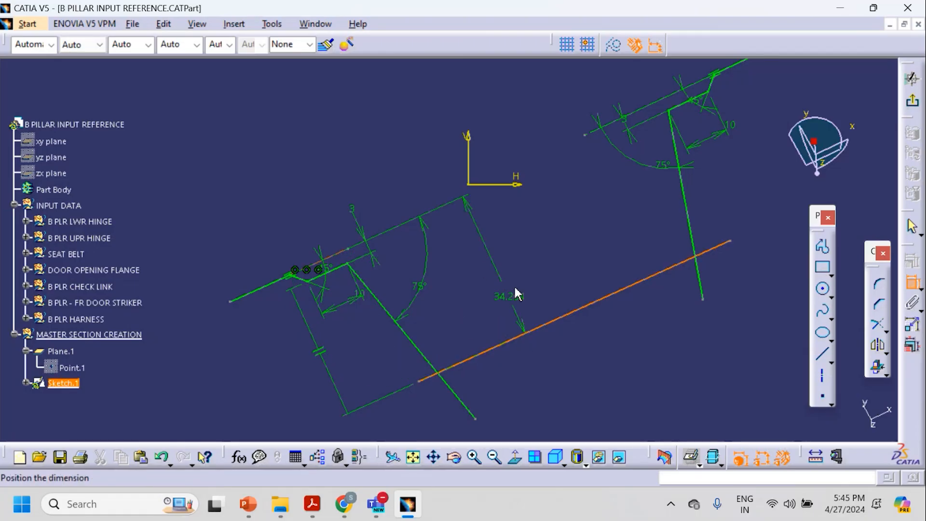
{"action": "right_click", "coordinate": [523, 283]}
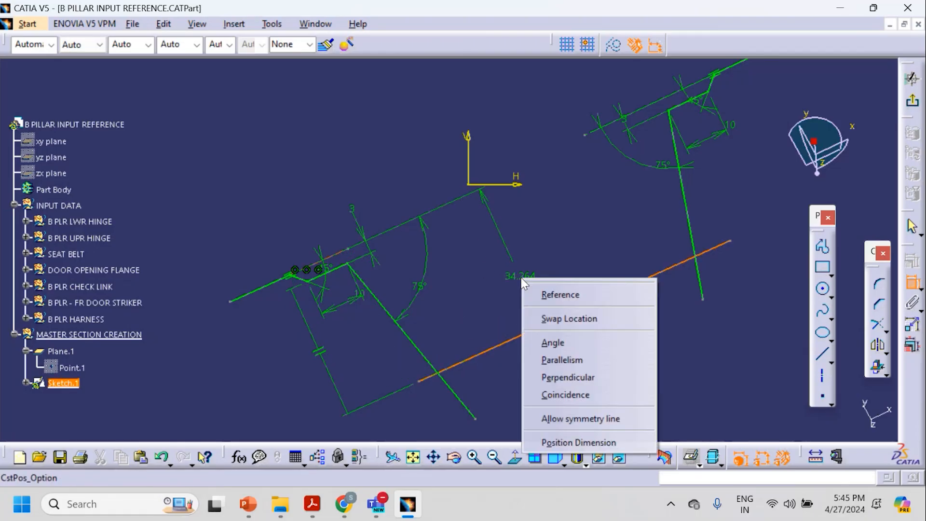
{"action": "left_click", "coordinate": [581, 361]}
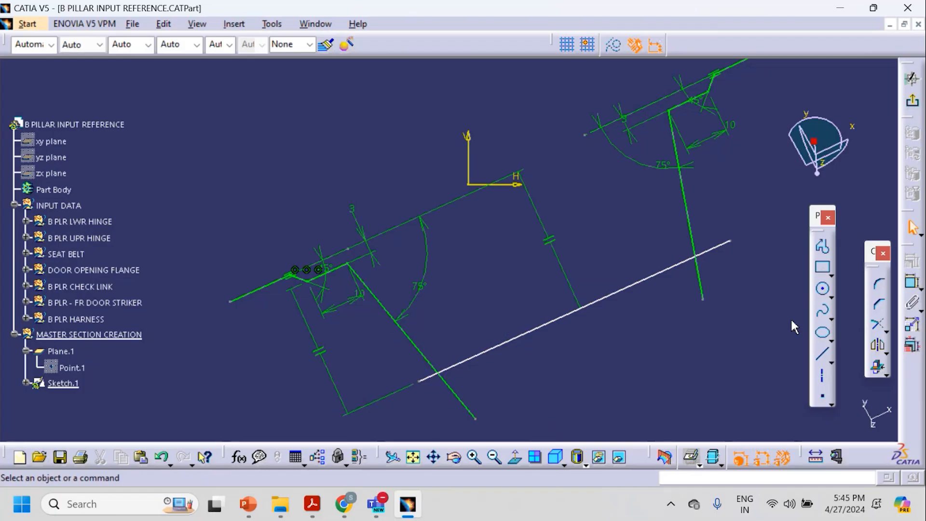
Step: Try to dimension the distance between the left dashed extension line and the closing line, and undo the unwanted dimensions
{"action": "left_click", "coordinate": [907, 284]}
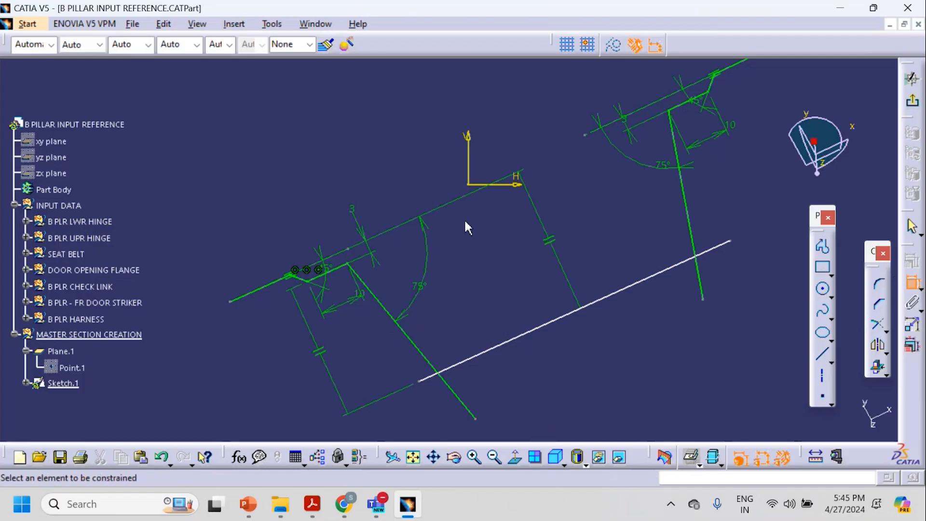
{"action": "left_click", "coordinate": [336, 256]}
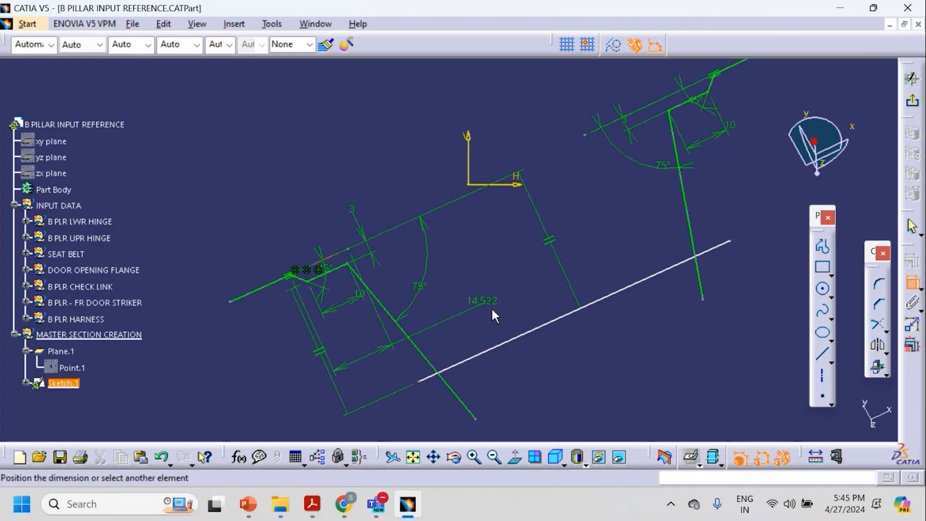
{"action": "left_click", "coordinate": [499, 341]}
{"action": "key", "text": "ctrl+z"}
{"action": "left_click", "coordinate": [912, 285]}
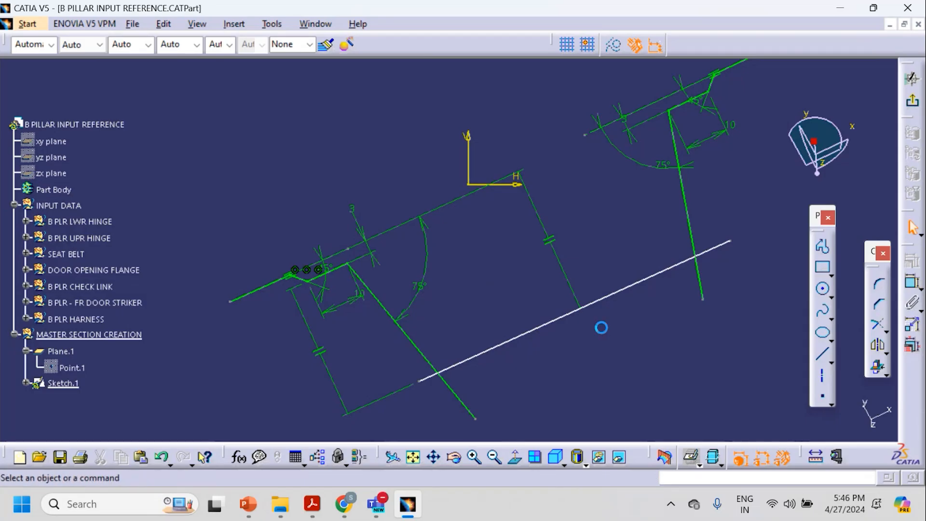
{"action": "left_click", "coordinate": [910, 287]}
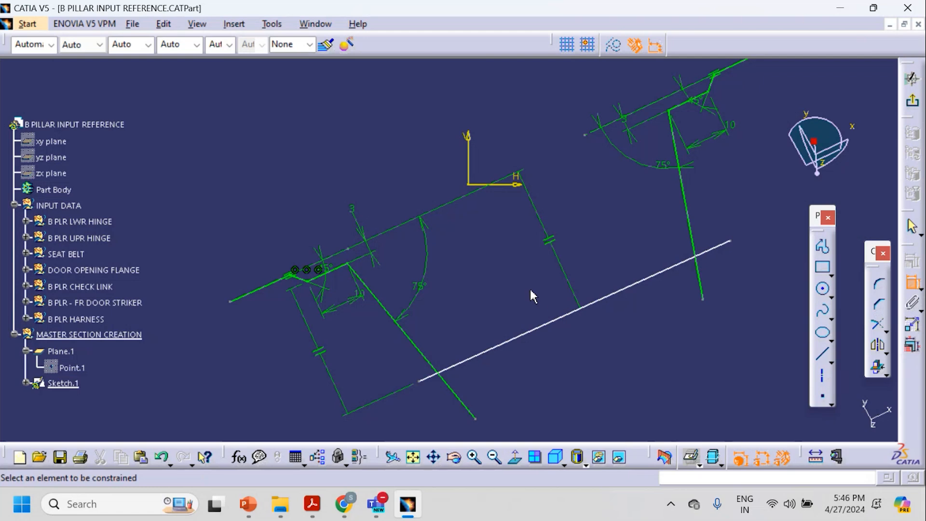
{"action": "left_click", "coordinate": [339, 262]}
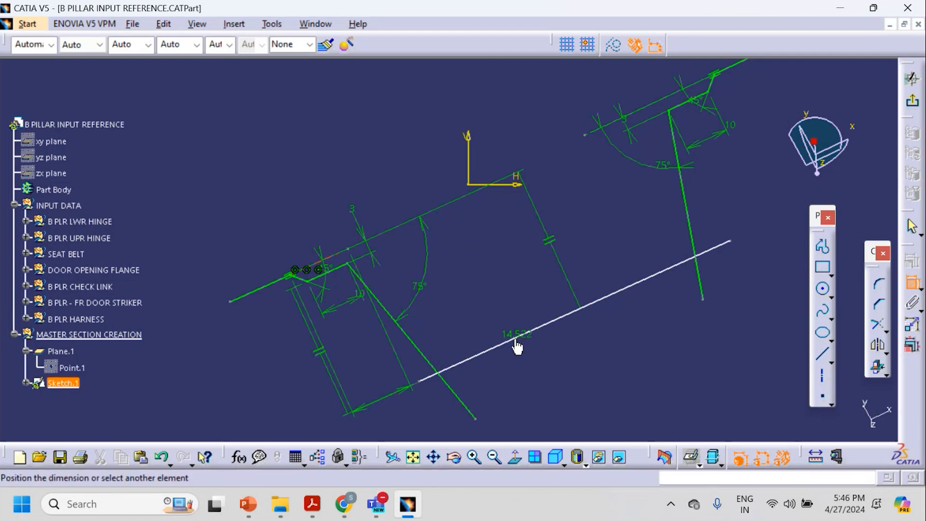
{"action": "left_click", "coordinate": [502, 352]}
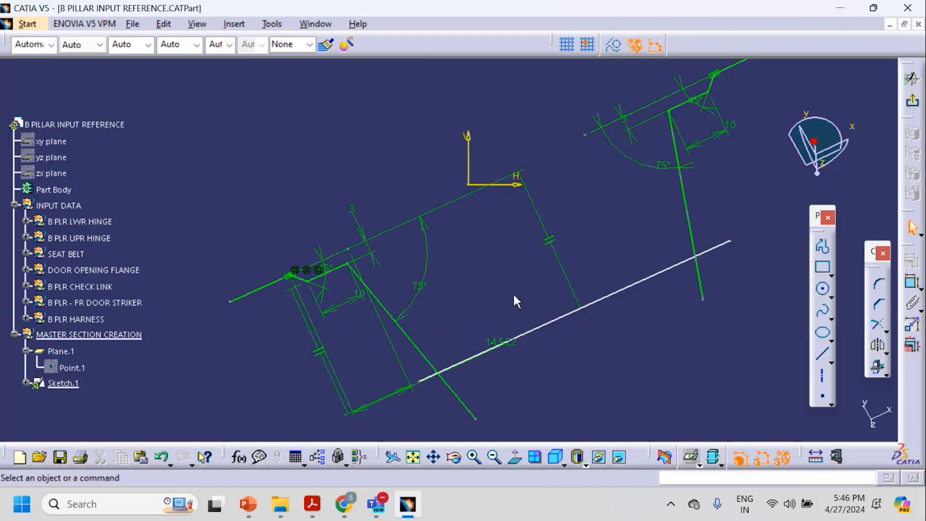
{"action": "key", "text": "ctrl+z"}
{"action": "key", "text": "ctrl+z"}
Step: Delete the closing line and redraw it about 87 mm long across both 75° wall lines, parallel to the 10 mm offset line
{"action": "left_click", "coordinate": [617, 293]}
{"action": "key", "text": "Delete"}
{"action": "left_click", "coordinate": [822, 353]}
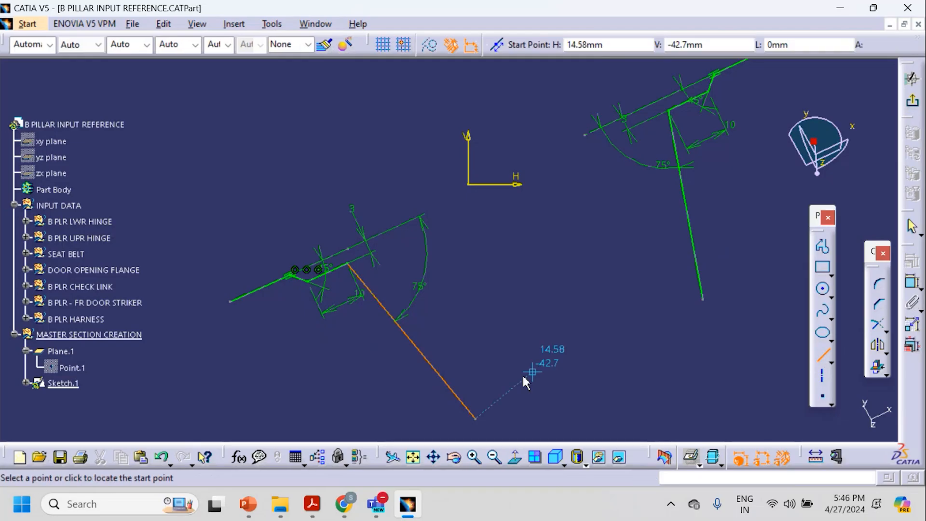
{"action": "left_click", "coordinate": [381, 377]}
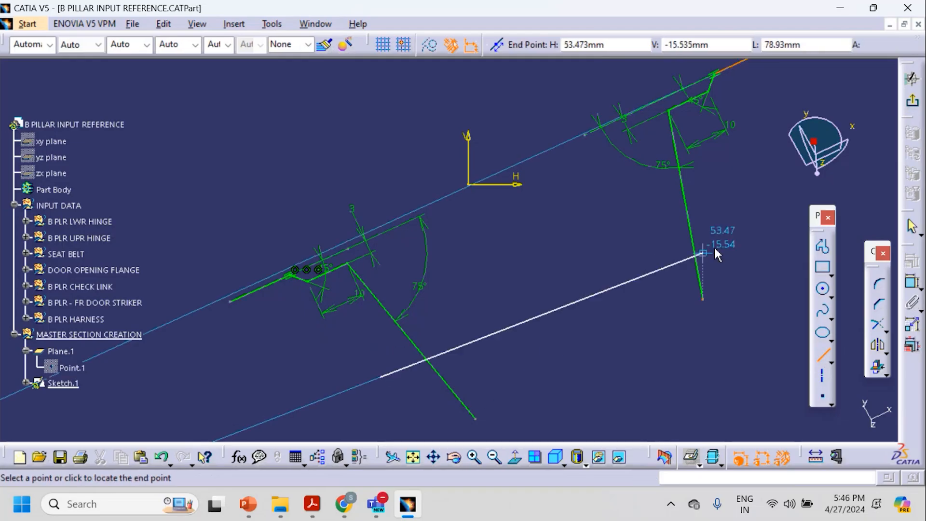
{"action": "left_click", "coordinate": [727, 220]}
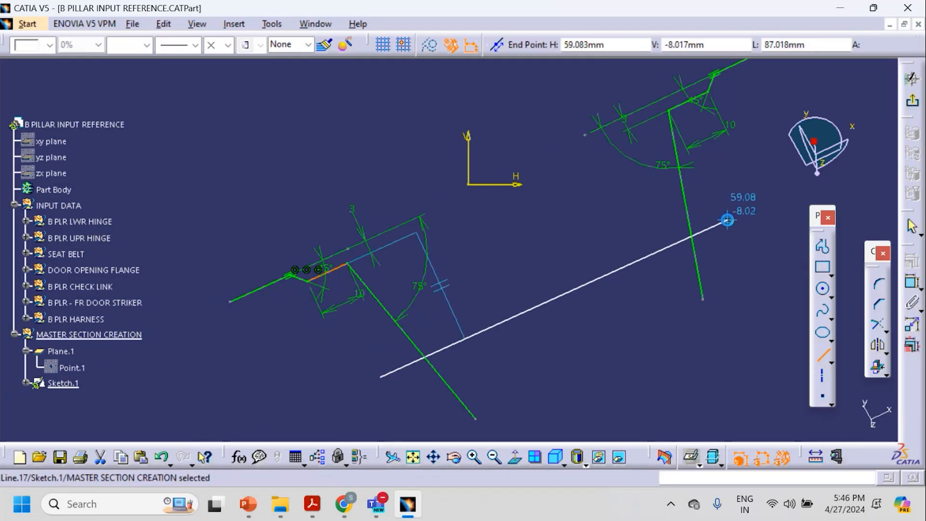
Step: Dimension the distance between the left dashed extension line and the closing line, and set it to 30 mm
{"action": "left_click", "coordinate": [911, 286]}
{"action": "left_click", "coordinate": [343, 256]}
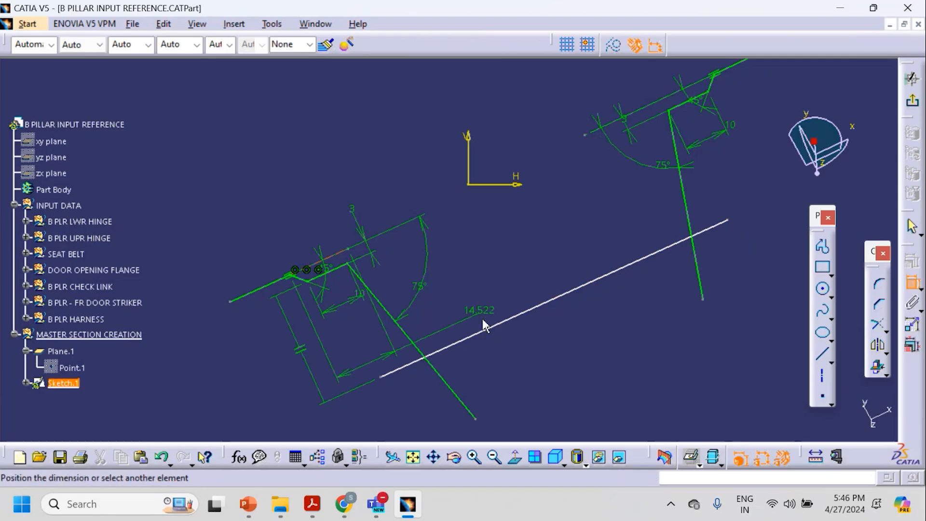
{"action": "left_click", "coordinate": [489, 327]}
{"action": "left_click", "coordinate": [514, 261]}
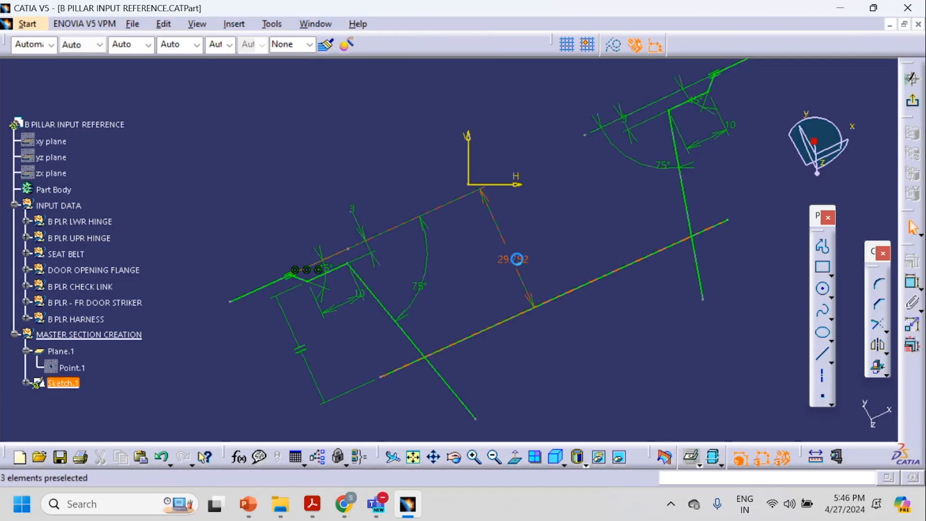
{"action": "double_click", "coordinate": [515, 259]}
{"action": "type", "text": "30"}
{"action": "key", "text": "Return"}
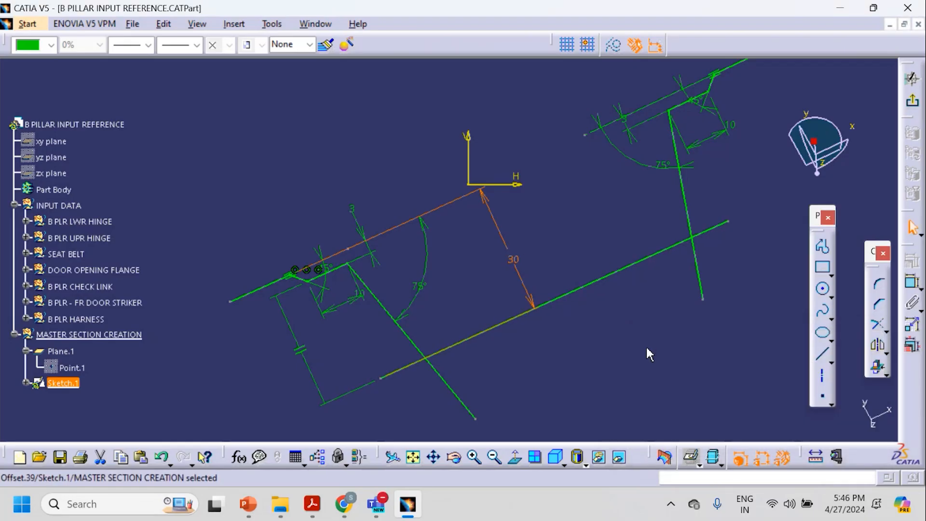
{"action": "left_click", "coordinate": [646, 354]}
Step: Trim the closing line and both 75° wall lines to each other at their two intersections
{"action": "left_click", "coordinate": [879, 324]}
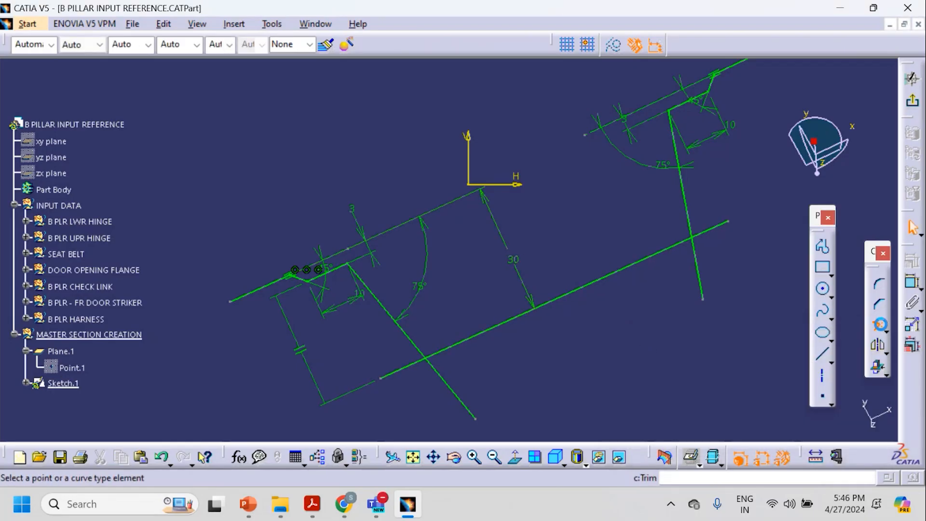
{"action": "left_click", "coordinate": [412, 342]}
{"action": "left_click", "coordinate": [440, 350]}
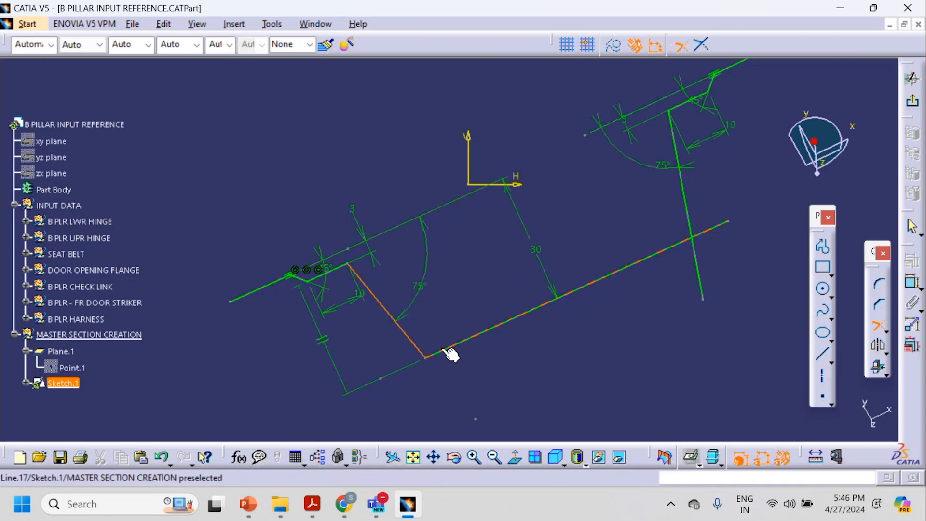
{"action": "left_click", "coordinate": [660, 257]}
{"action": "left_click", "coordinate": [688, 222]}
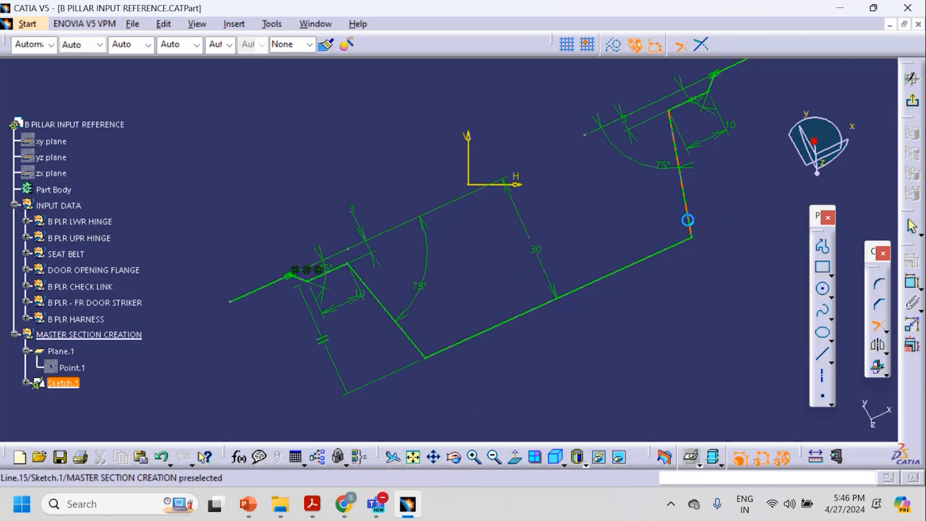
Step: Exit the sketch and examine the section profile against the door opening flanges and seat belt
{"action": "middle_click_drag", "start_coordinate": [546, 258], "coordinate": [571, 324]}
{"action": "middle_click_drag", "start_coordinate": [514, 333], "coordinate": [522, 305]}
{"action": "middle_click_drag", "start_coordinate": [720, 281], "coordinate": [666, 298]}
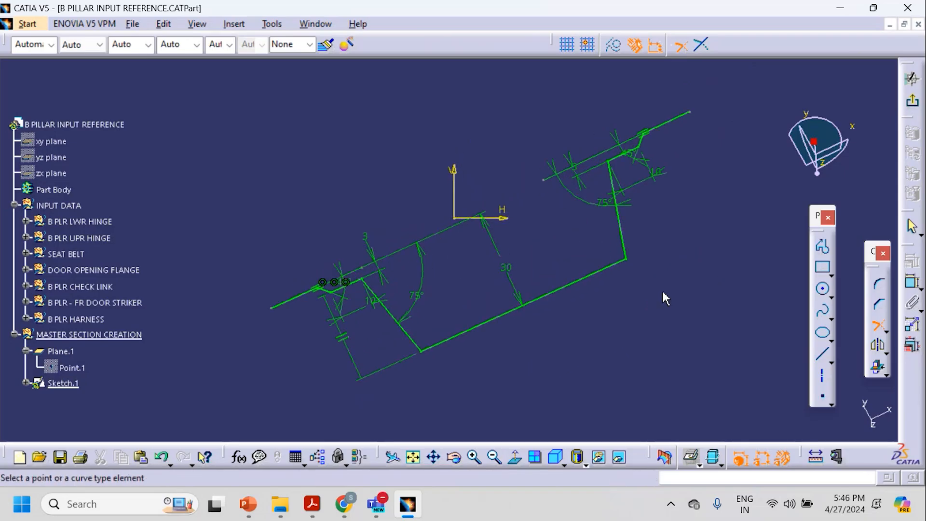
{"action": "left_click", "coordinate": [912, 105]}
{"action": "mouse_move", "coordinate": [559, 303]}
{"action": "middle_mouse_down"}
{"action": "mouse_move", "coordinate": [572, 331]}
{"action": "mouse_move", "coordinate": [485, 330]}
{"action": "mouse_move", "coordinate": [554, 289]}
{"action": "mouse_move", "coordinate": [533, 382]}
{"action": "mouse_move", "coordinate": [444, 385]}
{"action": "mouse_move", "coordinate": [444, 370]}
{"action": "mouse_move", "coordinate": [409, 326]}
{"action": "mouse_move", "coordinate": [487, 319]}
{"action": "middle_mouse_up"}
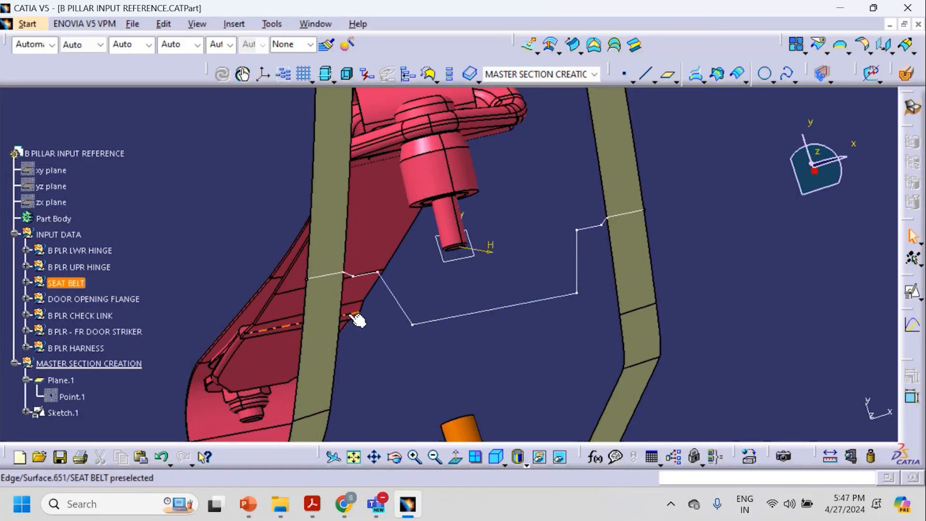
{"action": "middle_click_drag", "start_coordinate": [475, 334], "coordinate": [468, 309]}
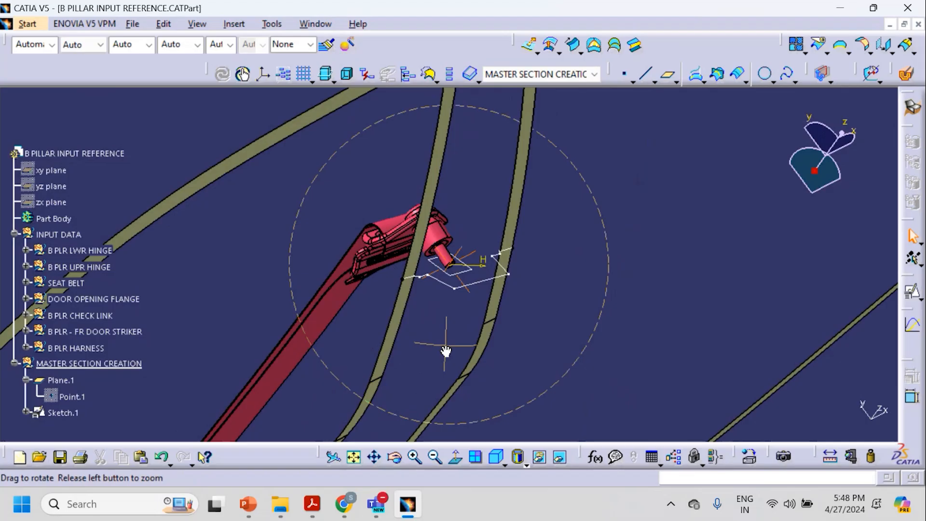
{"action": "middle_click_drag", "start_coordinate": [446, 354], "coordinate": [409, 336]}
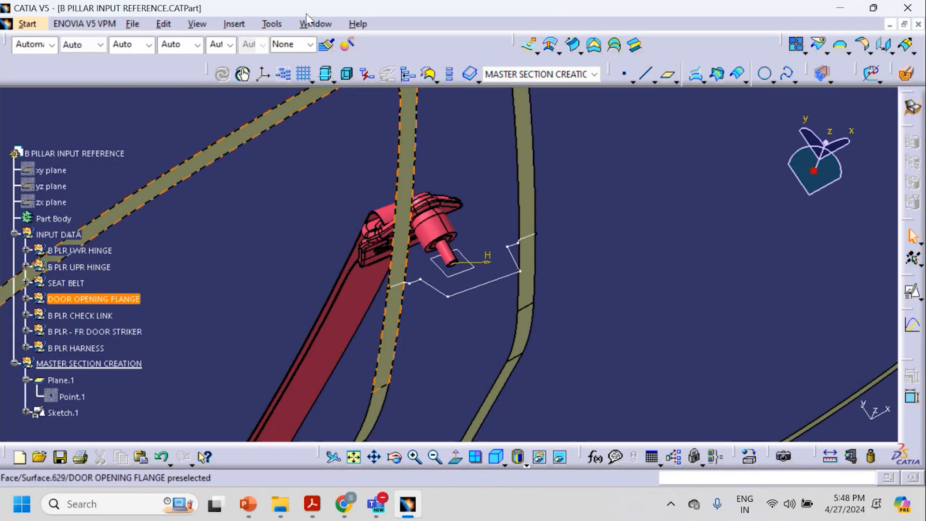
Step: Switch to the COROLLA-Class A-Exterior surf.igs window and set up a plane normal to the vertical edge between the side windows
{"action": "left_click", "coordinate": [315, 23]}
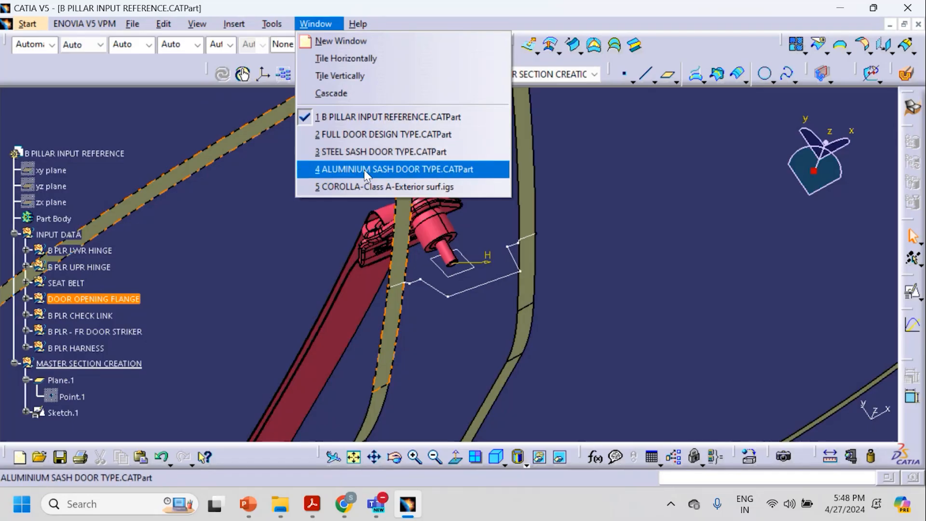
{"action": "left_click", "coordinate": [364, 186]}
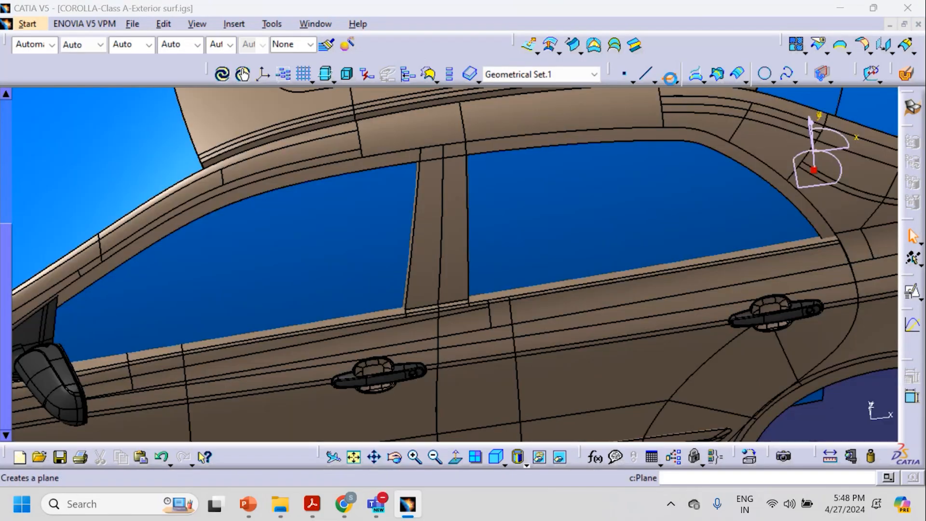
{"action": "left_click", "coordinate": [667, 74]}
{"action": "left_click", "coordinate": [855, 322]}
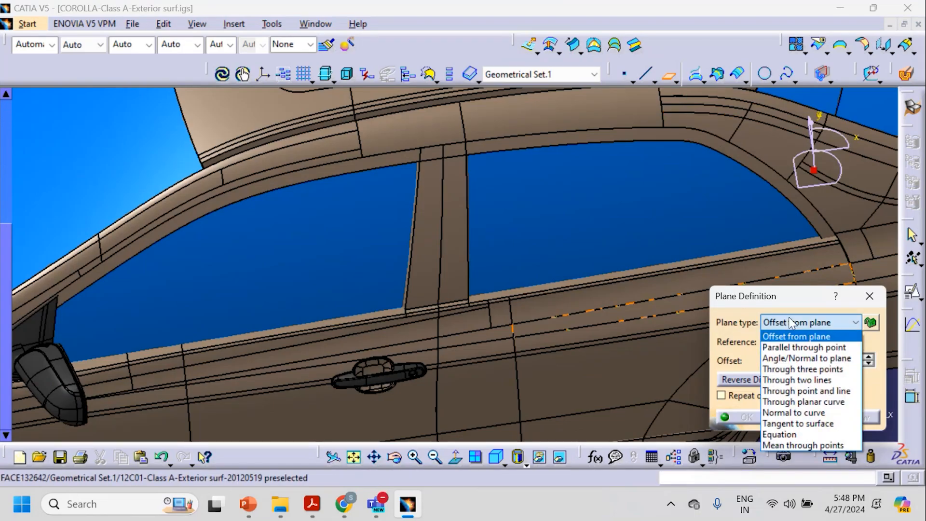
{"action": "left_click", "coordinate": [812, 415]}
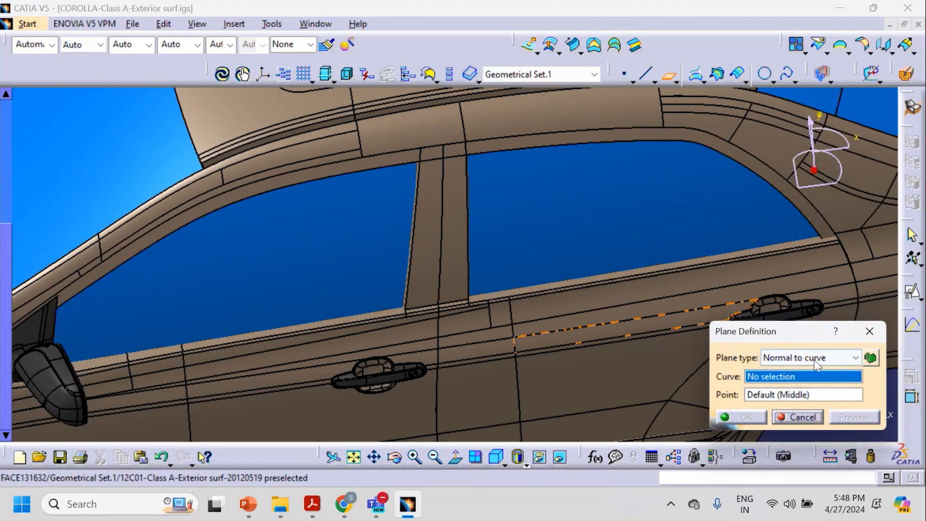
{"action": "left_click", "coordinate": [449, 226]}
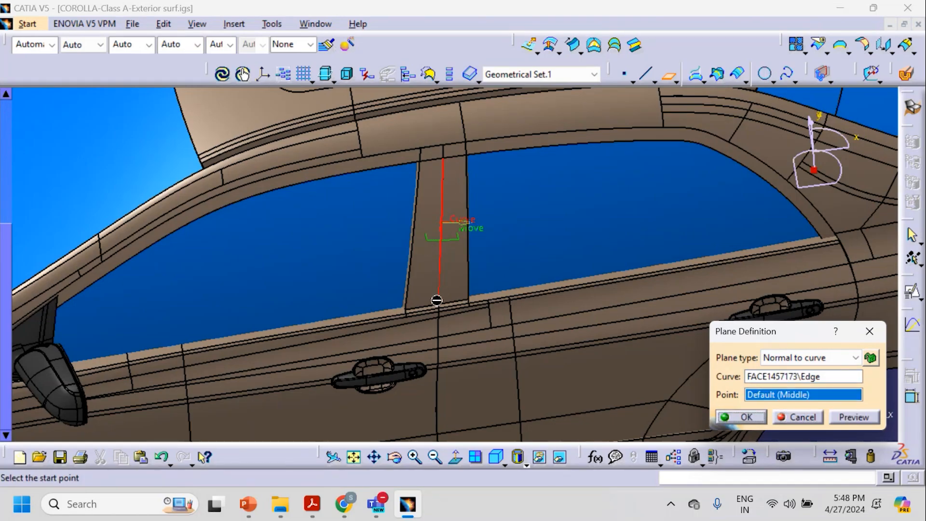
{"action": "middle_click_drag", "start_coordinate": [460, 294], "coordinate": [490, 303]}
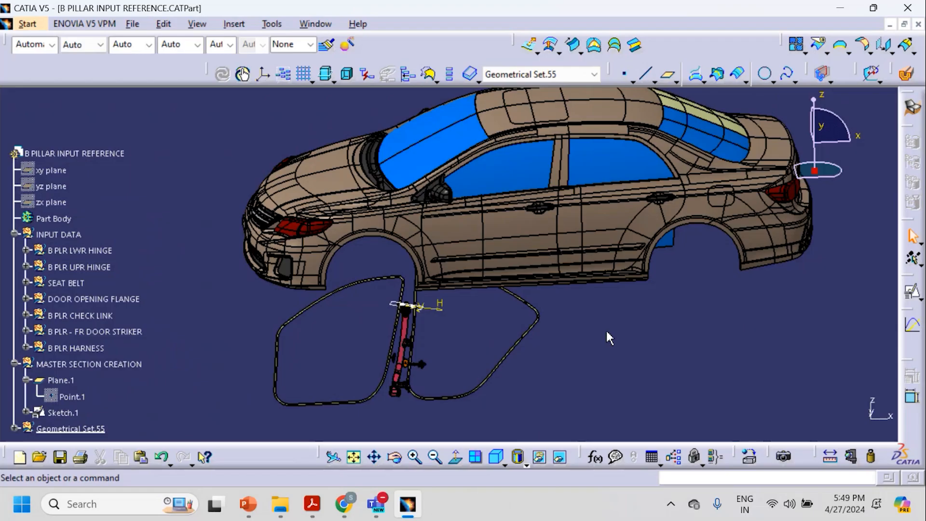
Step: Delete the car exterior set Geometrical Set.55 from the B-pillar part and fit the remaining geometry in view
{"action": "key", "text": "ctrl+z"}
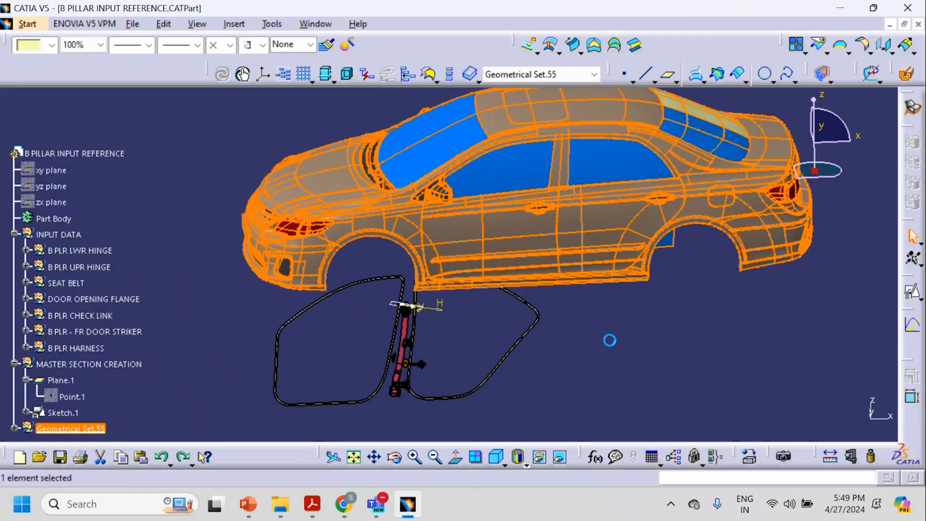
{"action": "key", "text": "Delete"}
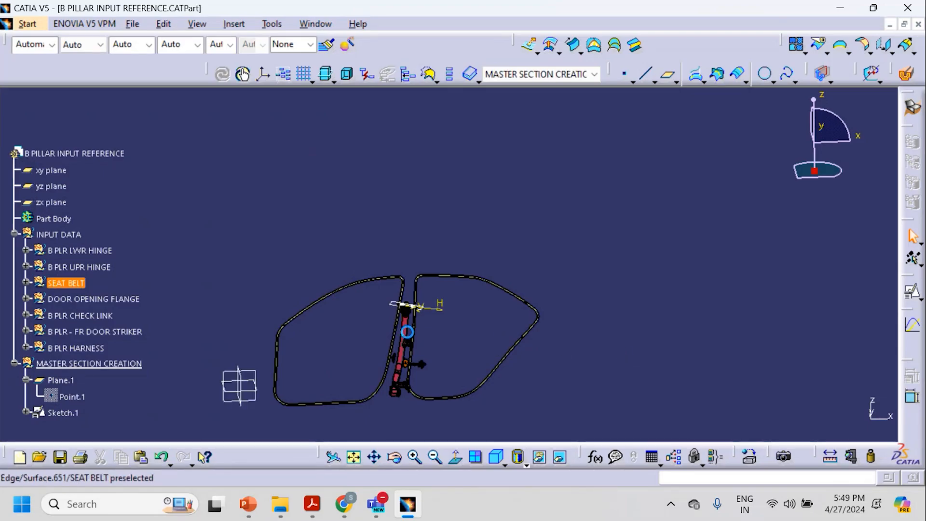
{"action": "middle_click_drag", "start_coordinate": [408, 332], "coordinate": [448, 415]}
{"action": "left_click", "coordinate": [355, 457]}
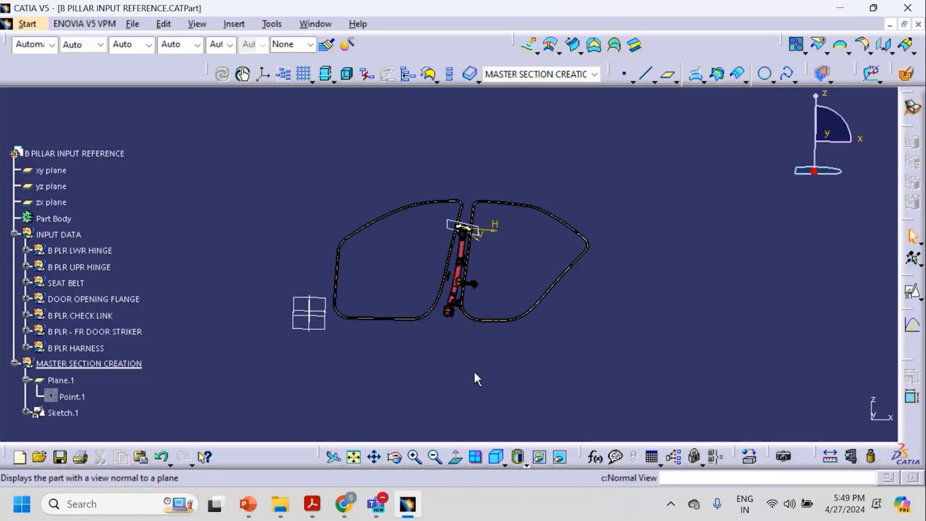
Step: Collapse the MASTER SECTION CREATION and INPUT DATA sets and show the part in the standard right view
{"action": "left_click", "coordinate": [15, 363]}
{"action": "left_click", "coordinate": [14, 235]}
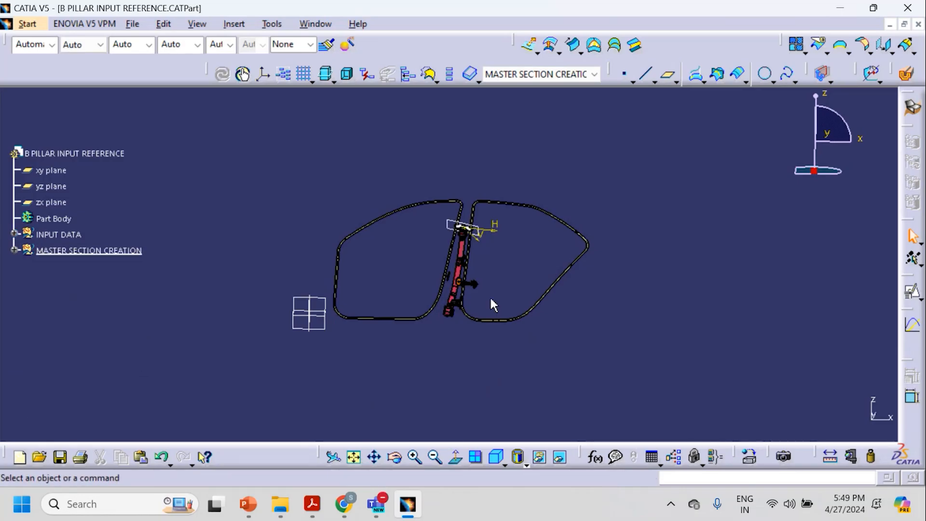
{"action": "middle_click_drag", "start_coordinate": [576, 364], "coordinate": [579, 345]}
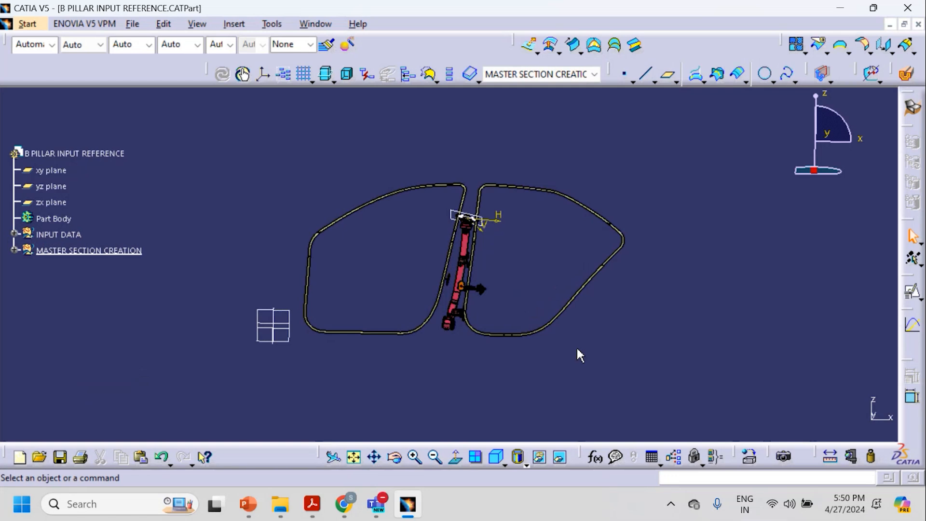
{"action": "left_click", "coordinate": [504, 463]}
{"action": "left_click", "coordinate": [523, 419]}
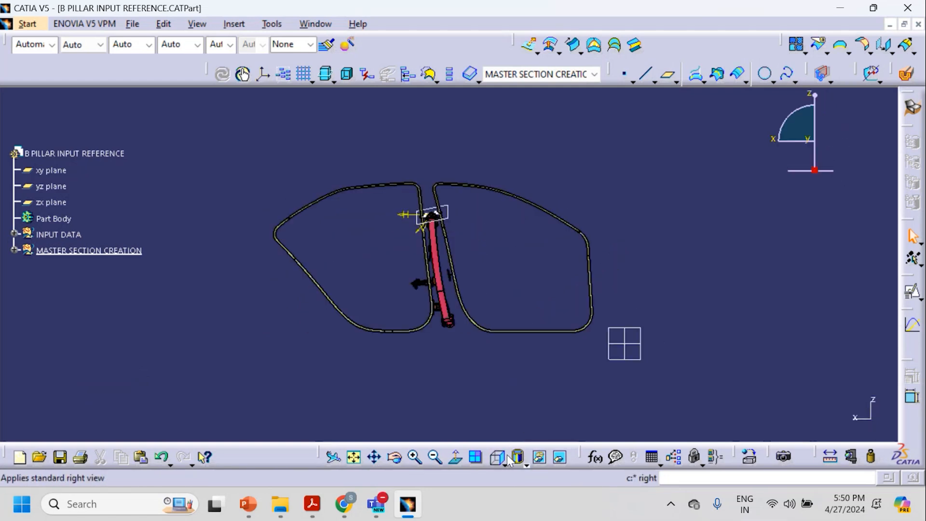
Step: Flip the part to the opposite standard side view and examine the section profile between the door opening flanges and the seat belt
{"action": "left_click", "coordinate": [505, 461]}
{"action": "left_click", "coordinate": [522, 404]}
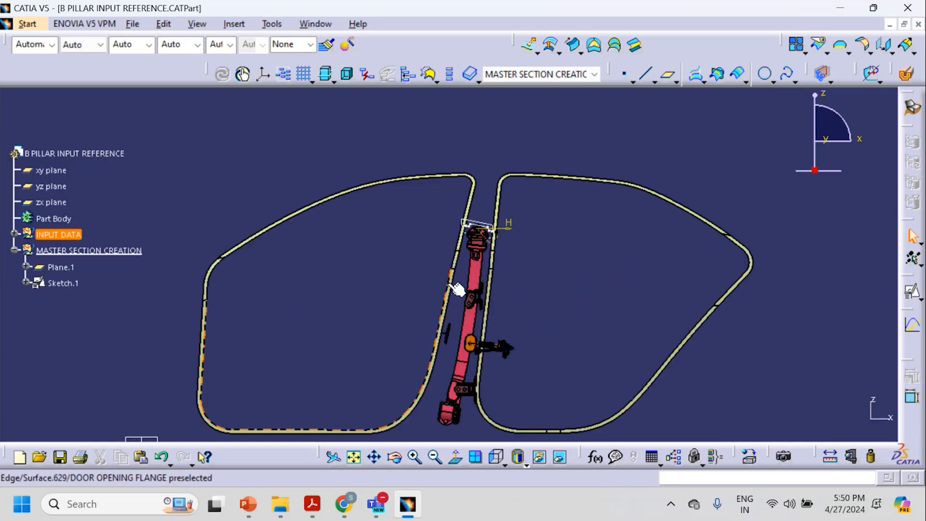
{"action": "middle_click_drag", "start_coordinate": [391, 285], "coordinate": [362, 210]}
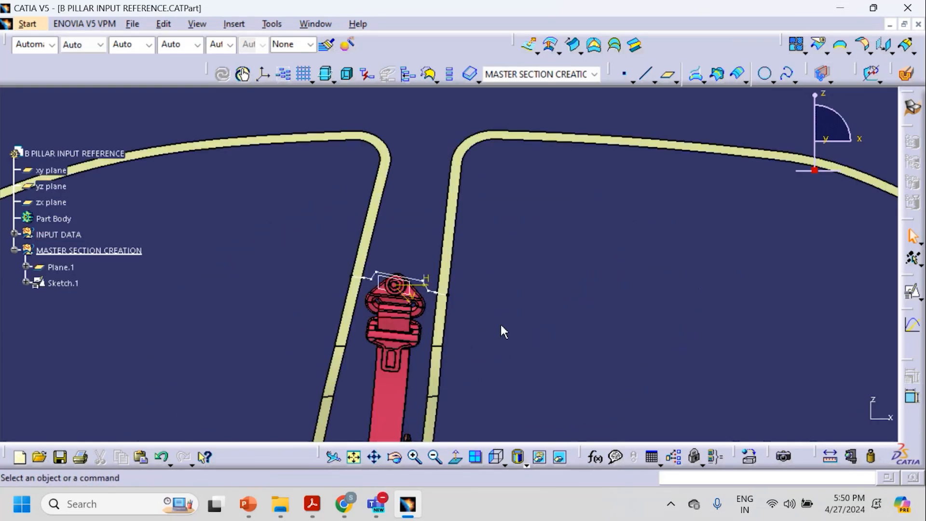
{"action": "mouse_move", "coordinate": [502, 331]}
{"action": "middle_mouse_down"}
{"action": "mouse_move", "coordinate": [439, 348]}
{"action": "mouse_move", "coordinate": [462, 373]}
{"action": "mouse_move", "coordinate": [513, 322]}
{"action": "middle_mouse_up"}
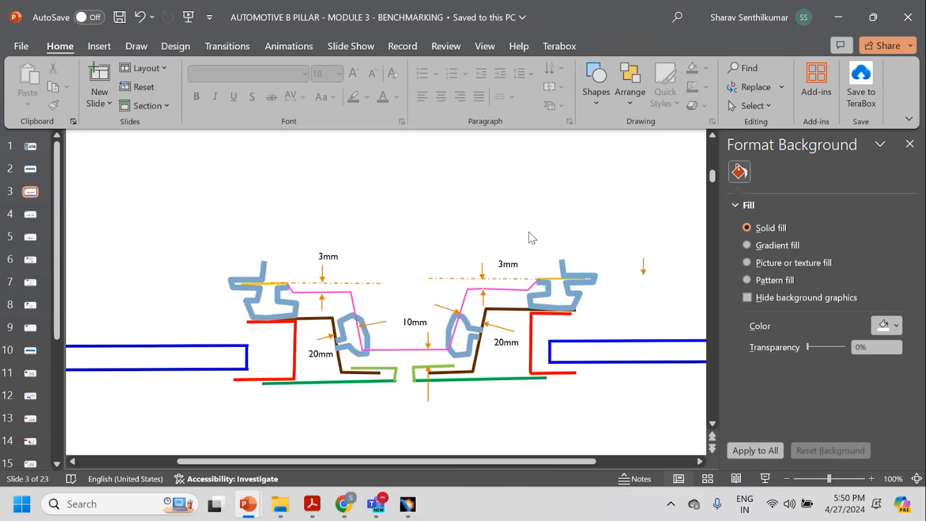
Step: Switch to the PowerPoint benchmarking slide and trace a freeform line along the yellow flange inside the blue seal on the left
{"action": "left_click", "coordinate": [597, 93]}
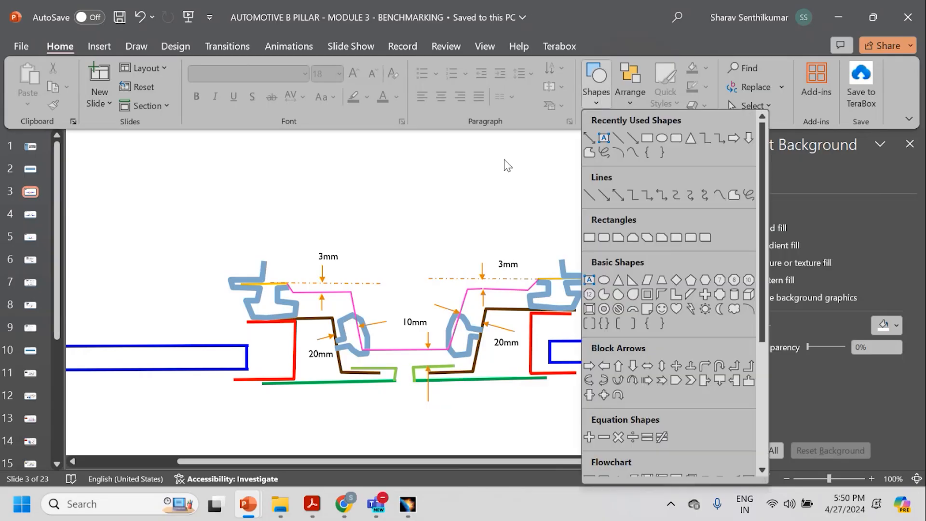
{"action": "left_click", "coordinate": [733, 194]}
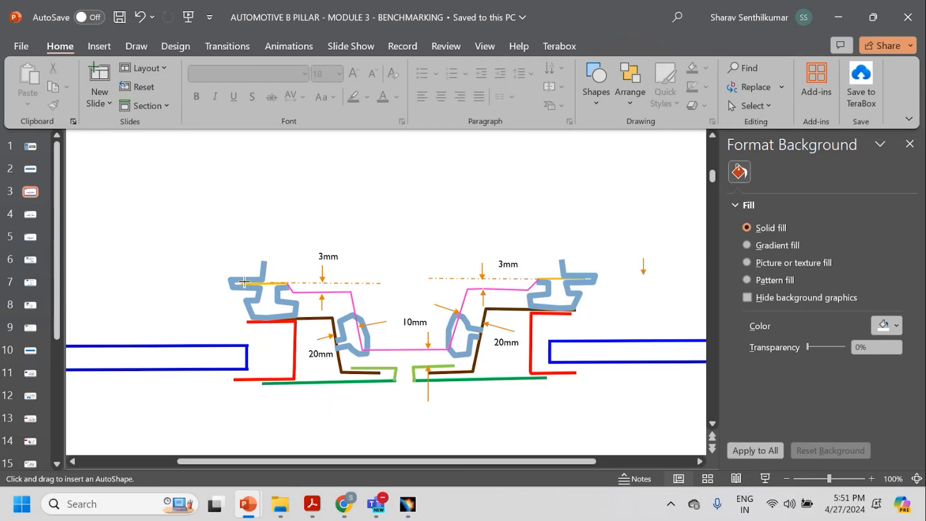
{"action": "left_click_drag", "start_coordinate": [247, 281], "coordinate": [305, 285]}
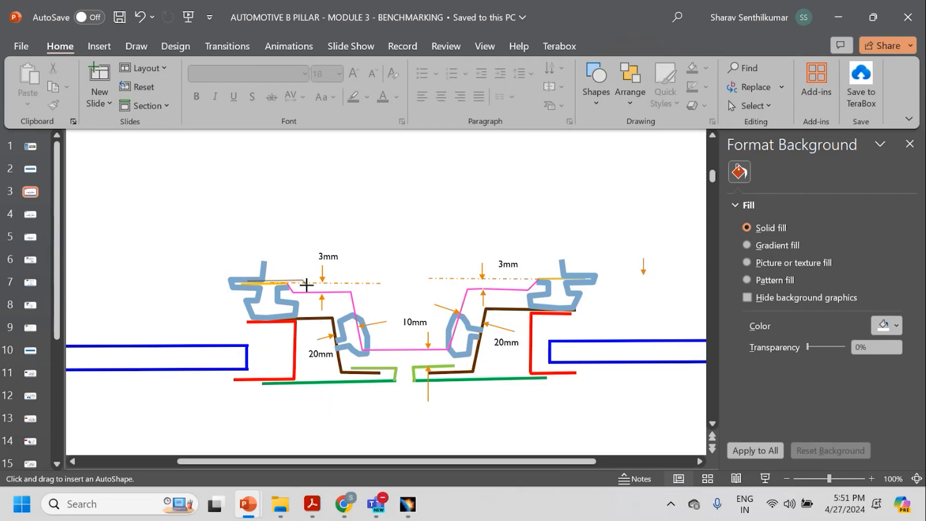
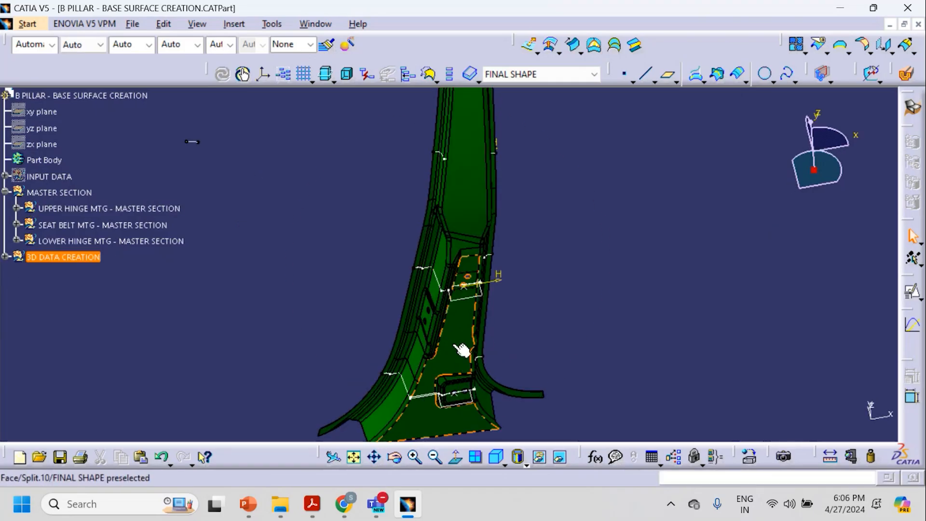
Step: In the B PILLAR - BASE SURFACE CREATION part, hide the green BODY SIDE OUTER final shape and the blue B PILLAR OUTER final shape
{"action": "middle_click_drag", "start_coordinate": [459, 284], "coordinate": [409, 298]}
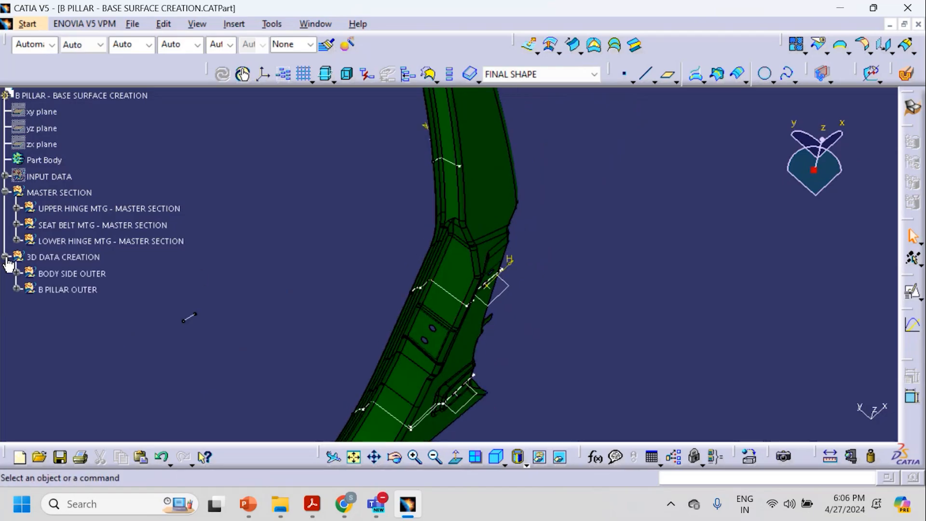
{"action": "right_click", "coordinate": [483, 191]}
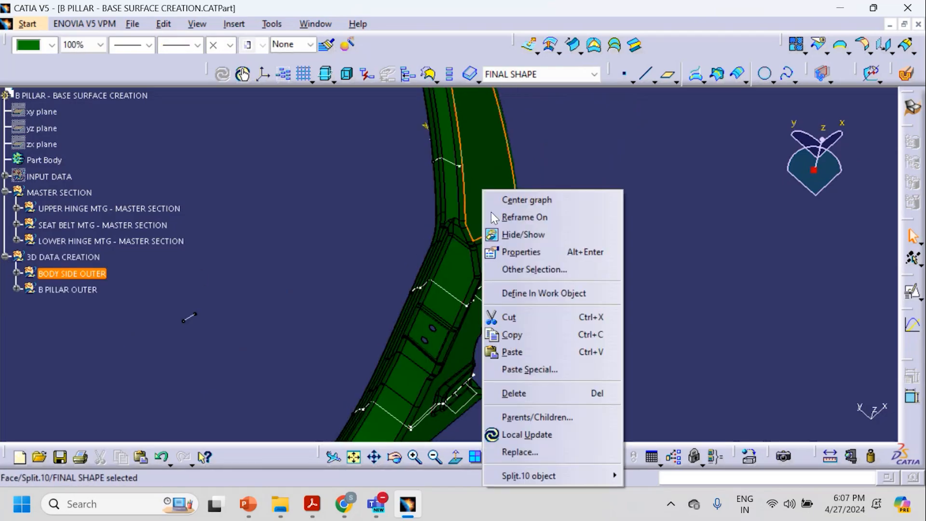
{"action": "left_click", "coordinate": [522, 235]}
{"action": "middle_click_drag", "start_coordinate": [410, 251], "coordinate": [363, 224]}
{"action": "mouse_move", "coordinate": [506, 268]}
{"action": "middle_mouse_down"}
{"action": "mouse_move", "coordinate": [463, 294]}
{"action": "mouse_move", "coordinate": [395, 308]}
{"action": "mouse_move", "coordinate": [455, 302]}
{"action": "mouse_move", "coordinate": [465, 310]}
{"action": "mouse_move", "coordinate": [413, 304]}
{"action": "mouse_move", "coordinate": [424, 323]}
{"action": "middle_mouse_up"}
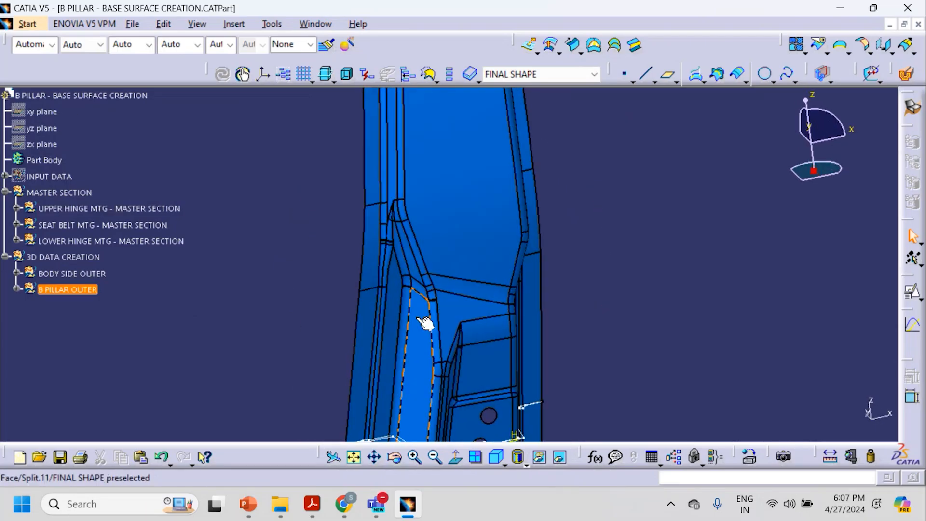
{"action": "right_click", "coordinate": [455, 249]}
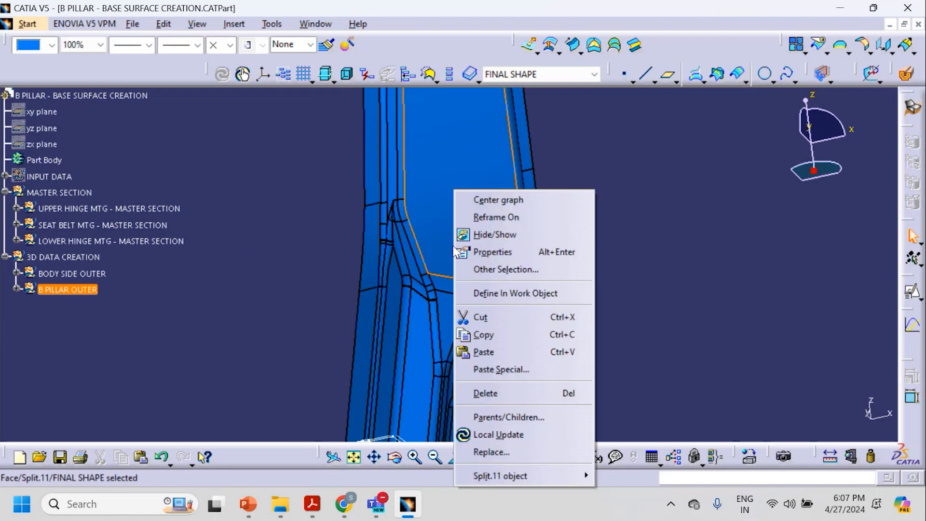
{"action": "left_click", "coordinate": [487, 233]}
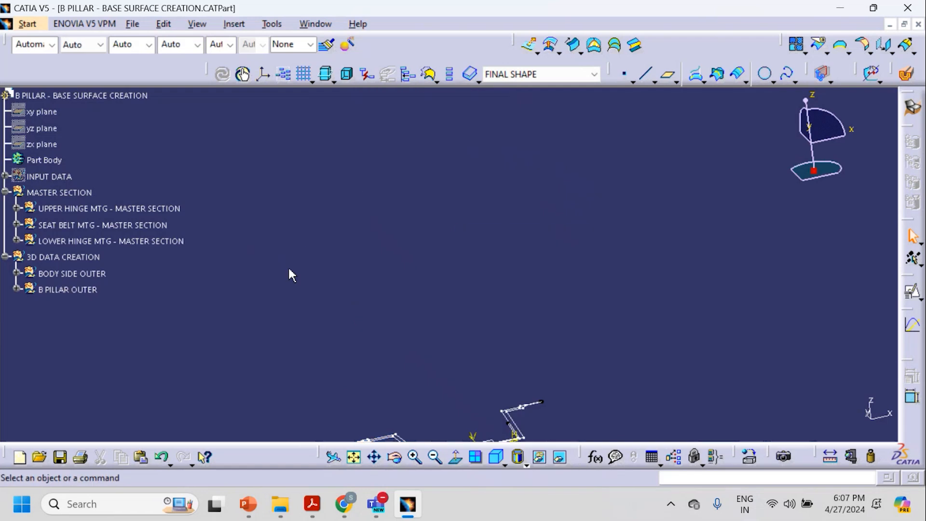
Step: Expand BODY SIDE OUTER and its BASE SURFACE set down to Geometrical Set.38 and select Extract.3
{"action": "left_click", "coordinate": [18, 273]}
{"action": "left_click", "coordinate": [31, 288]}
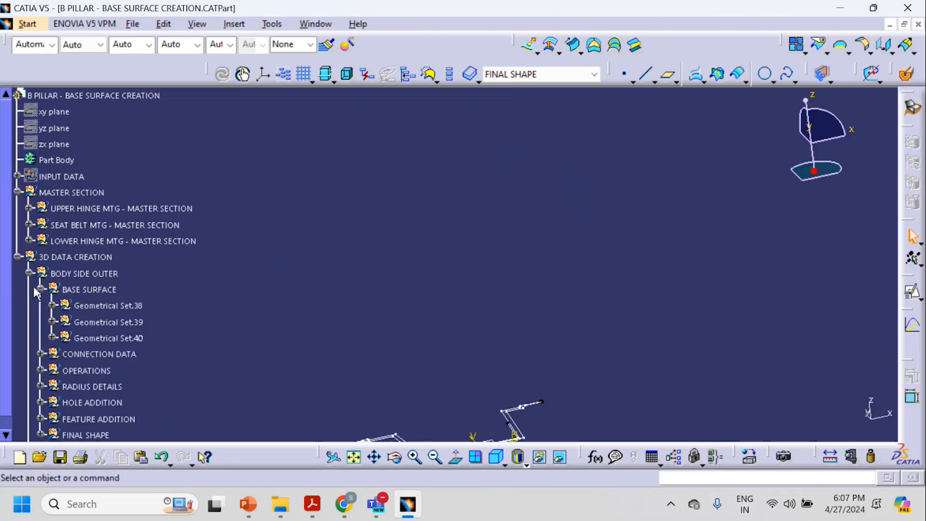
{"action": "left_click", "coordinate": [52, 305]}
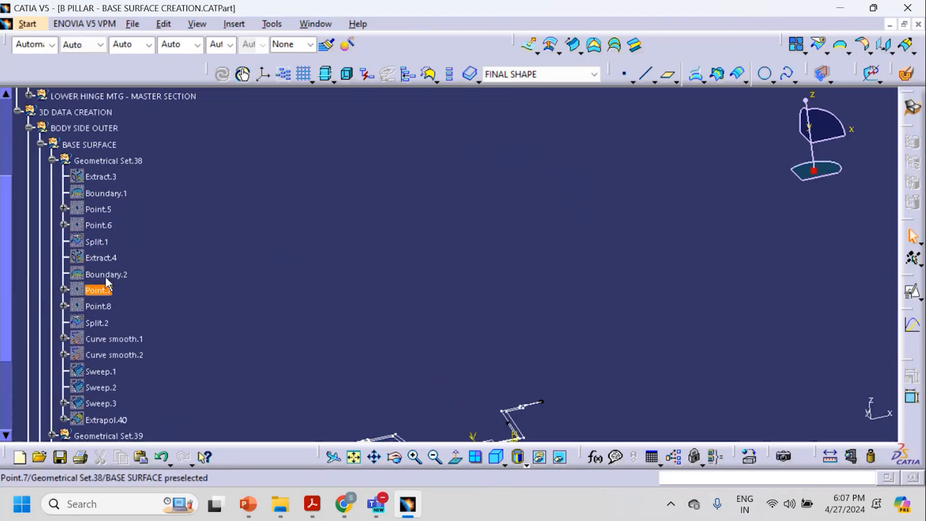
{"action": "left_click", "coordinate": [110, 176]}
Step: Hide and reshow Sketch.3 of the UPPER HINGE MTG master section to identify it, and examine its profile lines
{"action": "left_click_drag", "start_coordinate": [4, 193], "coordinate": [7, 141]}
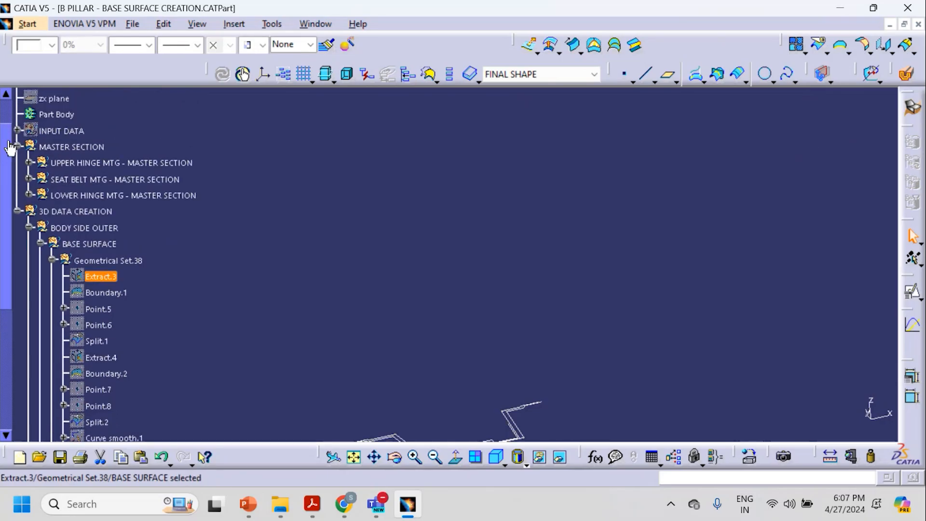
{"action": "left_click", "coordinate": [37, 165]}
{"action": "right_click", "coordinate": [73, 213]}
{"action": "left_click", "coordinate": [103, 233]}
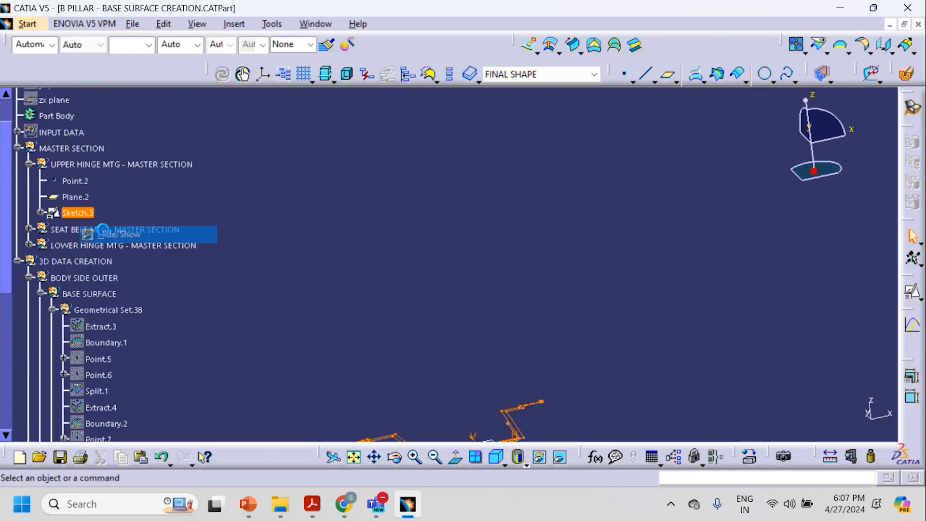
{"action": "right_click", "coordinate": [77, 213]}
{"action": "left_click", "coordinate": [114, 235]}
{"action": "mouse_move", "coordinate": [384, 334]}
{"action": "middle_mouse_down"}
{"action": "mouse_move", "coordinate": [359, 289]}
{"action": "mouse_move", "coordinate": [456, 320]}
{"action": "mouse_move", "coordinate": [454, 270]}
{"action": "middle_mouse_up"}
{"action": "mouse_move", "coordinate": [331, 365]}
{"action": "middle_mouse_down"}
{"action": "mouse_move", "coordinate": [459, 318]}
{"action": "mouse_move", "coordinate": [456, 304]}
{"action": "mouse_move", "coordinate": [495, 321]}
{"action": "mouse_move", "coordinate": [490, 284]}
{"action": "middle_mouse_up"}
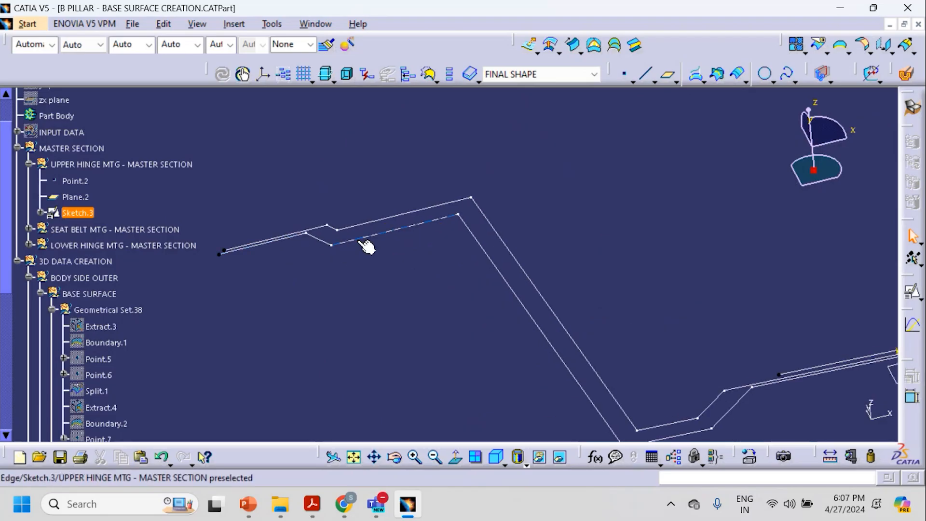
{"action": "mouse_move", "coordinate": [536, 323]}
{"action": "middle_mouse_down"}
{"action": "mouse_move", "coordinate": [612, 386]}
{"action": "mouse_move", "coordinate": [438, 304]}
{"action": "middle_mouse_up"}
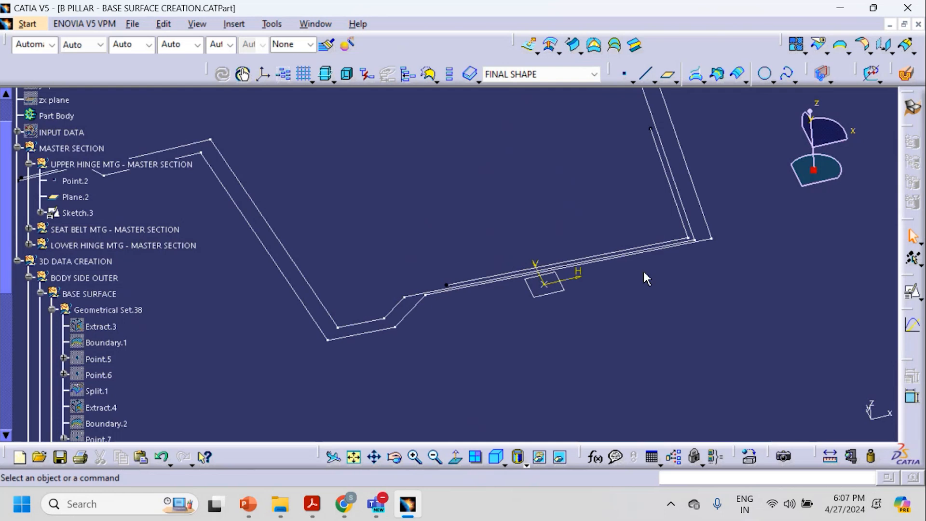
{"action": "left_click", "coordinate": [394, 307]}
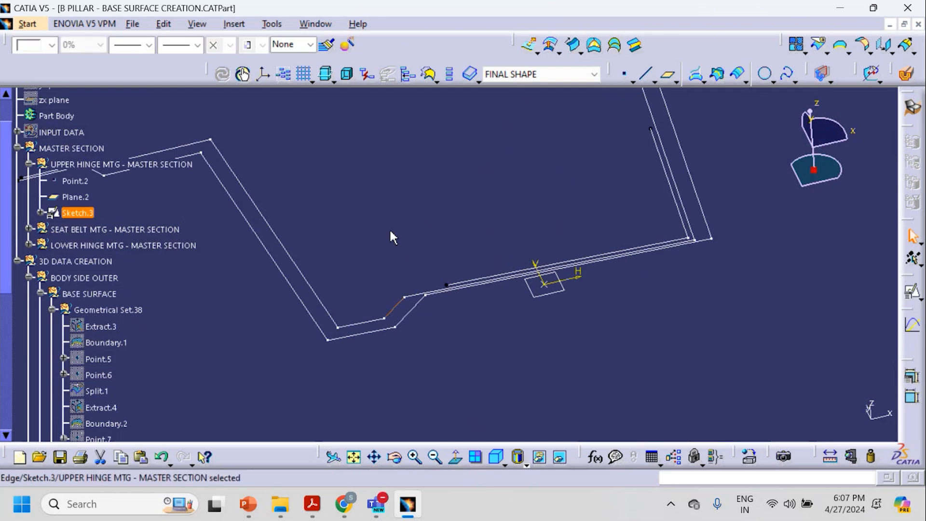
{"action": "middle_click_drag", "start_coordinate": [491, 260], "coordinate": [478, 308]}
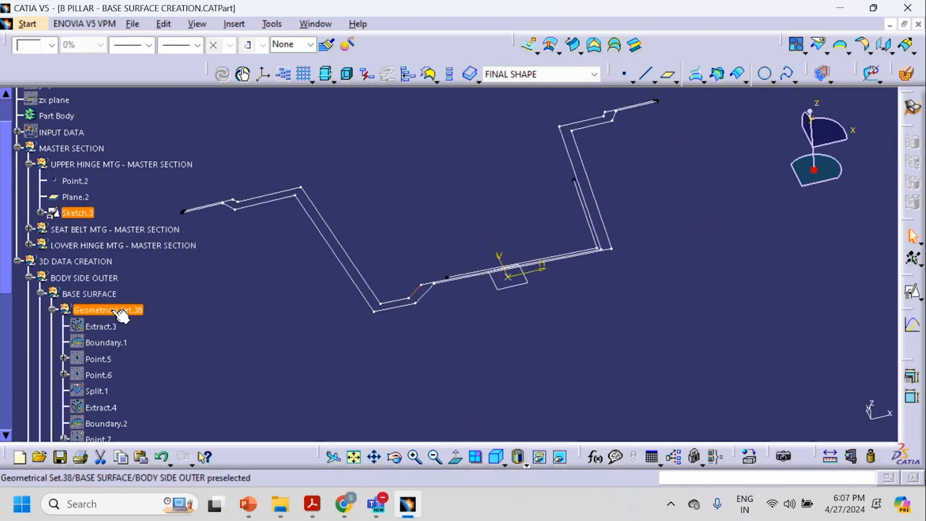
Step: Show Sweep.1 through Extrapol.40 of Geometrical Set.38, then hide Extrapol.40 and inspect the upper base surfaces
{"action": "scroll", "coordinate": [16, 302], "scroll_direction": "down", "scroll_amount": 4}
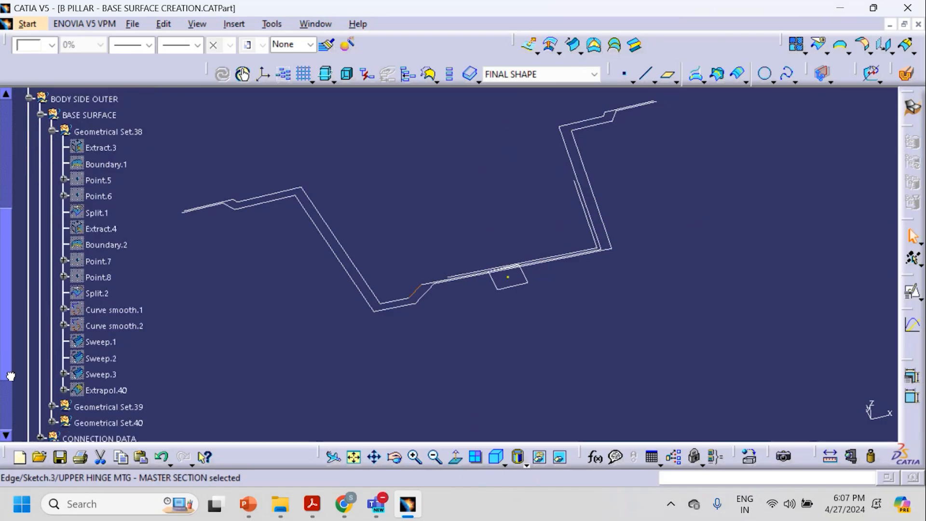
{"action": "left_click", "coordinate": [110, 342]}
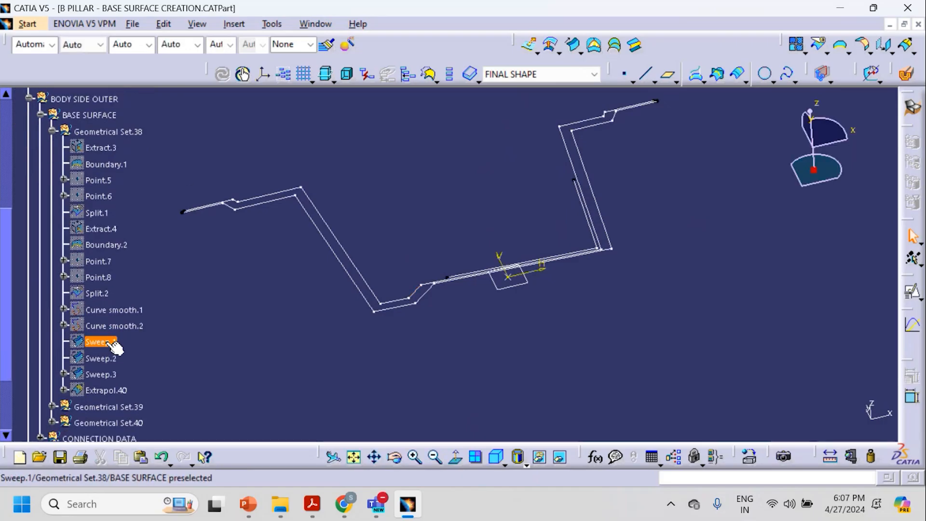
{"action": "left_click", "coordinate": [103, 388], "text": "shift"}
{"action": "right_click", "coordinate": [111, 392]}
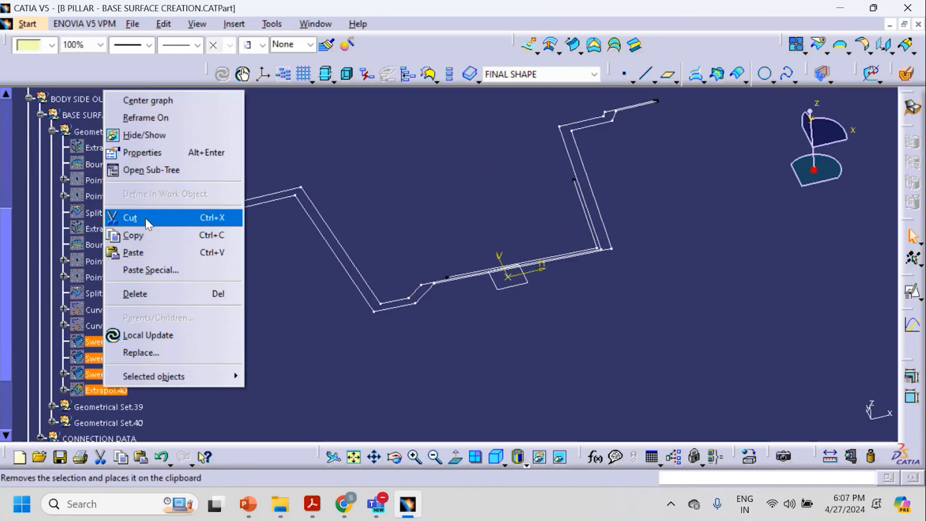
{"action": "left_click", "coordinate": [144, 134]}
{"action": "middle_click_drag", "start_coordinate": [403, 273], "coordinate": [400, 376]}
{"action": "right_click", "coordinate": [107, 389]}
{"action": "left_click", "coordinate": [144, 136]}
{"action": "middle_click_drag", "start_coordinate": [481, 295], "coordinate": [428, 302]}
Step: Collapse Geometrical Set.38, expand Geometrical Set.39 and show its surfaces Sweep.4, Sweep.5, Sweep.6 and Sweep.7
{"action": "left_click", "coordinate": [52, 131]}
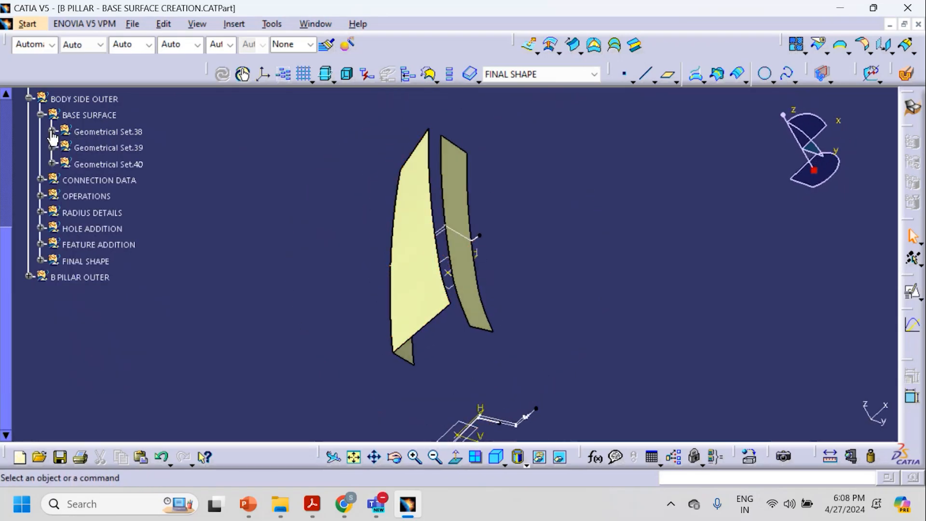
{"action": "left_click", "coordinate": [51, 147]}
{"action": "scroll", "coordinate": [1, 262], "scroll_direction": "down", "scroll_amount": 2}
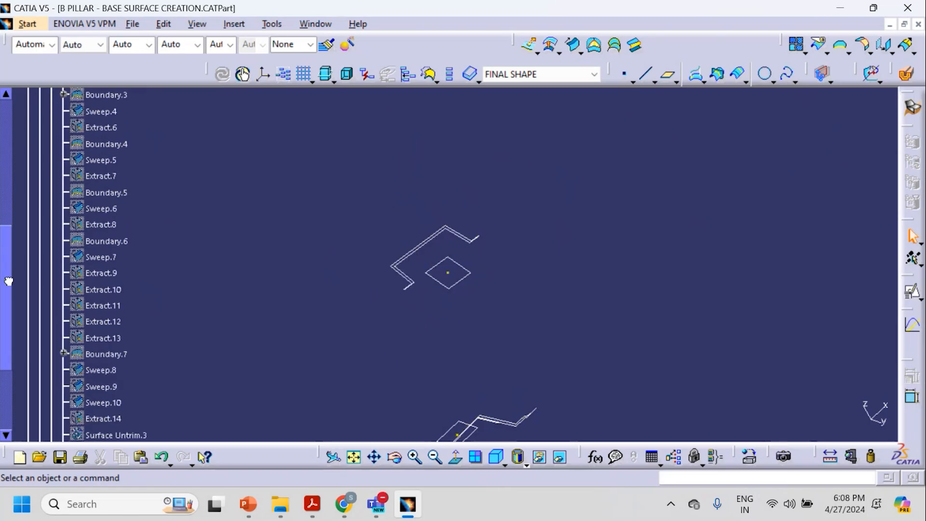
{"action": "left_click", "coordinate": [107, 256]}
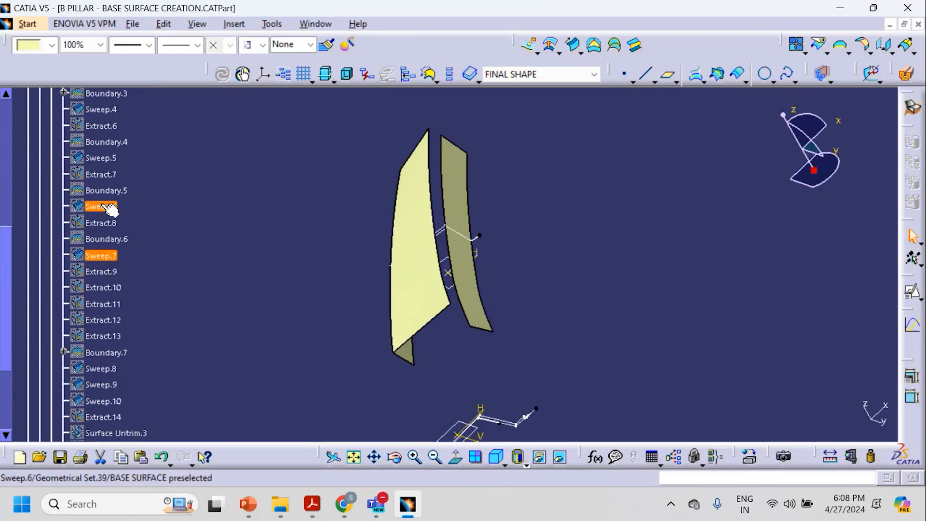
{"action": "left_click", "coordinate": [102, 158], "text": "ctrl"}
{"action": "right_click", "coordinate": [100, 109]}
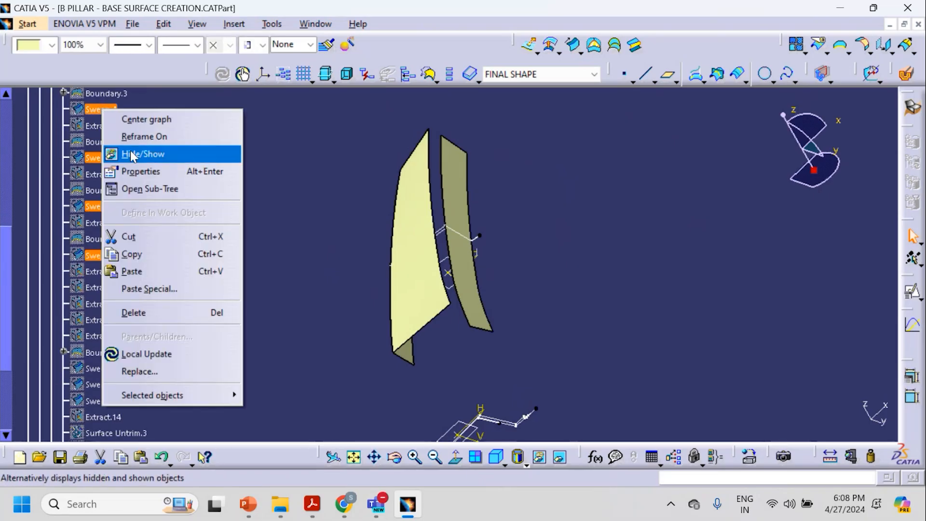
{"action": "left_click", "coordinate": [124, 153]}
{"action": "middle_click_drag", "start_coordinate": [519, 304], "coordinate": [496, 305]}
Step: Collapse Geometrical Set.39 and hide the entire BASE SURFACE set
{"action": "left_click_drag", "start_coordinate": [8, 282], "coordinate": [59, 237]}
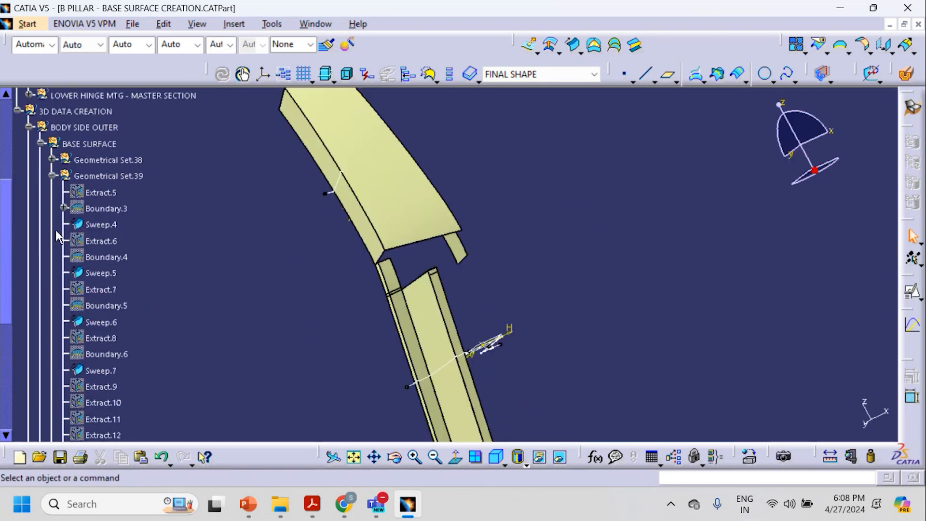
{"action": "left_click", "coordinate": [53, 177]}
{"action": "right_click", "coordinate": [75, 143]}
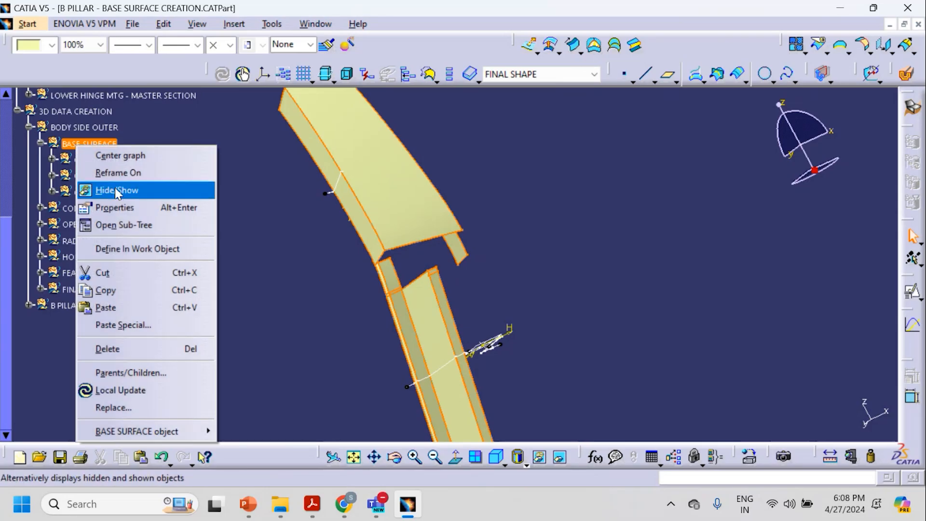
{"action": "left_click", "coordinate": [116, 190]}
Step: Expand the CONNECTION DATA set and show the extrapolated surfaces Extrapol.3 to Extrapol.7
{"action": "left_click", "coordinate": [41, 208]}
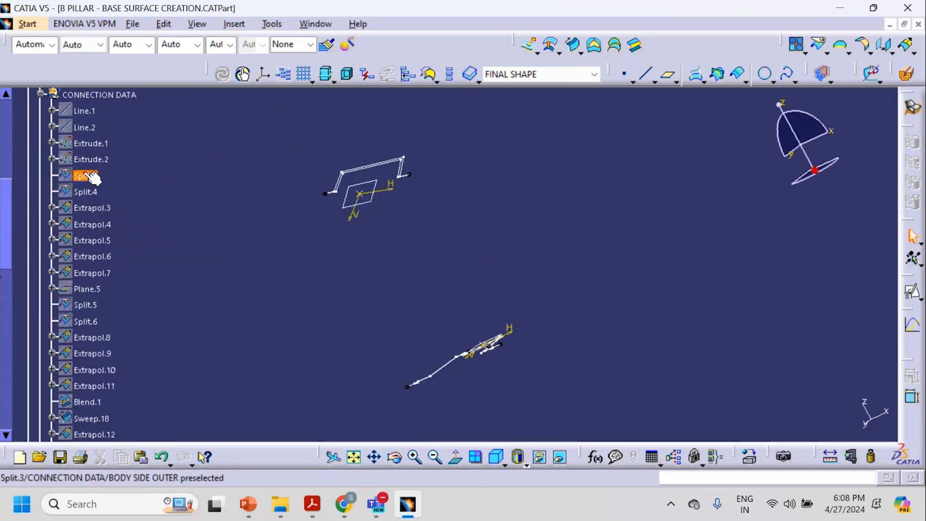
{"action": "left_click", "coordinate": [93, 273], "text": "shift"}
{"action": "right_click", "coordinate": [93, 273]}
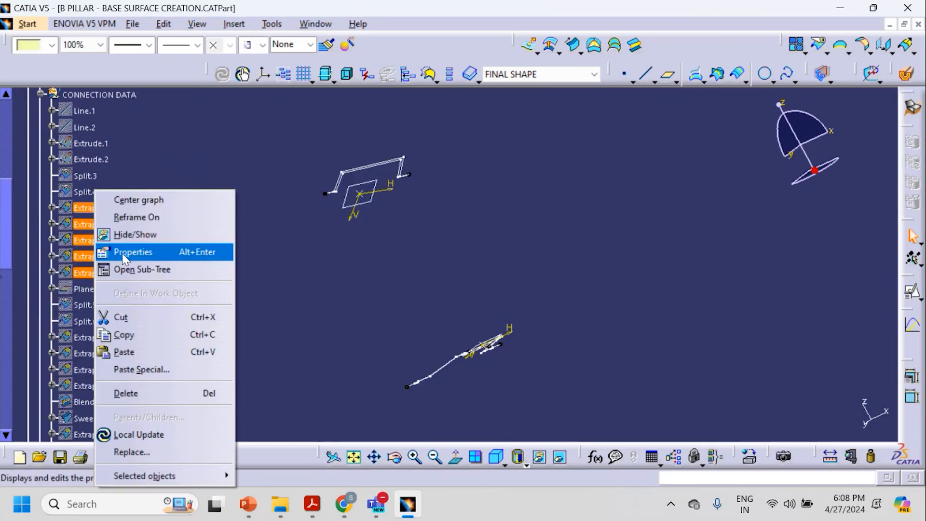
{"action": "left_click", "coordinate": [125, 235]}
{"action": "middle_click_drag", "start_coordinate": [456, 344], "coordinate": [412, 303]}
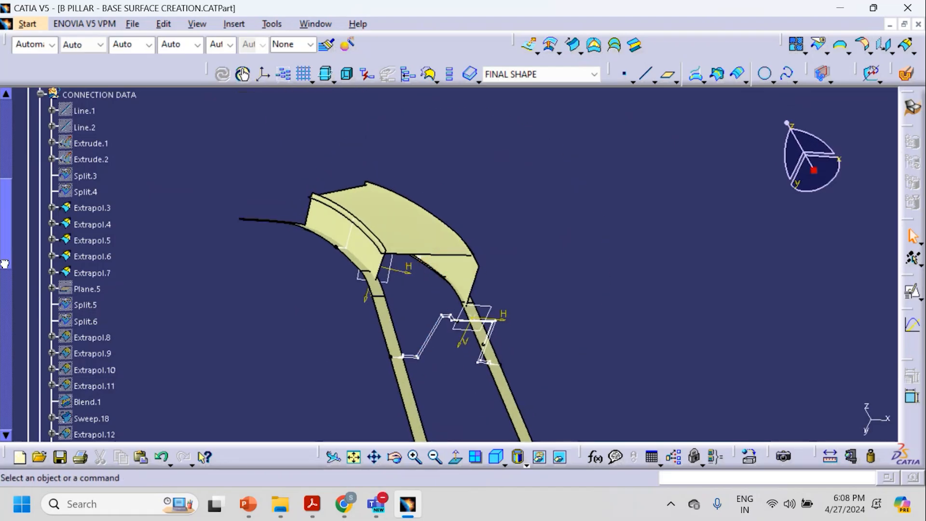
Step: Show Blend.1 in CONNECTION DATA and inspect how it bridges the upper surfaces and the lower flange
{"action": "scroll", "coordinate": [5, 264], "scroll_direction": "down", "scroll_amount": 3}
{"action": "right_click", "coordinate": [82, 240]}
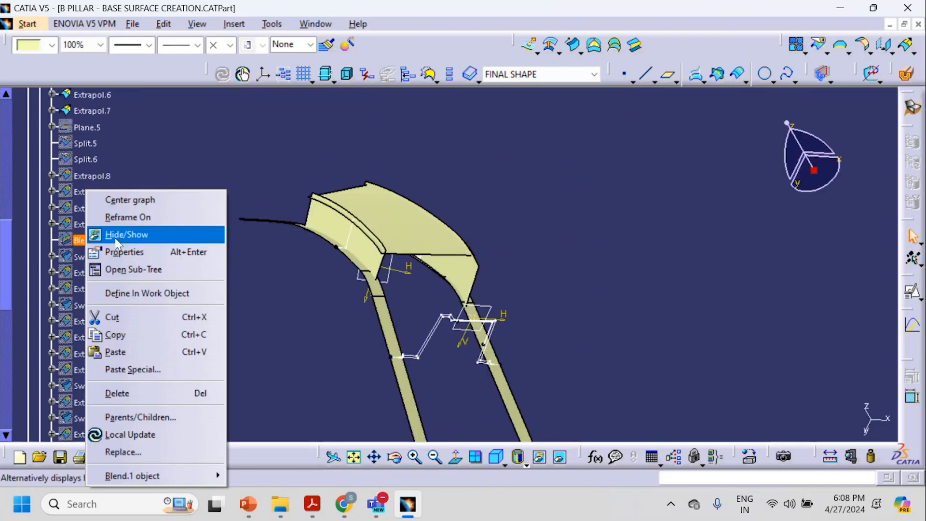
{"action": "left_click", "coordinate": [115, 235]}
{"action": "middle_click_drag", "start_coordinate": [388, 369], "coordinate": [398, 322]}
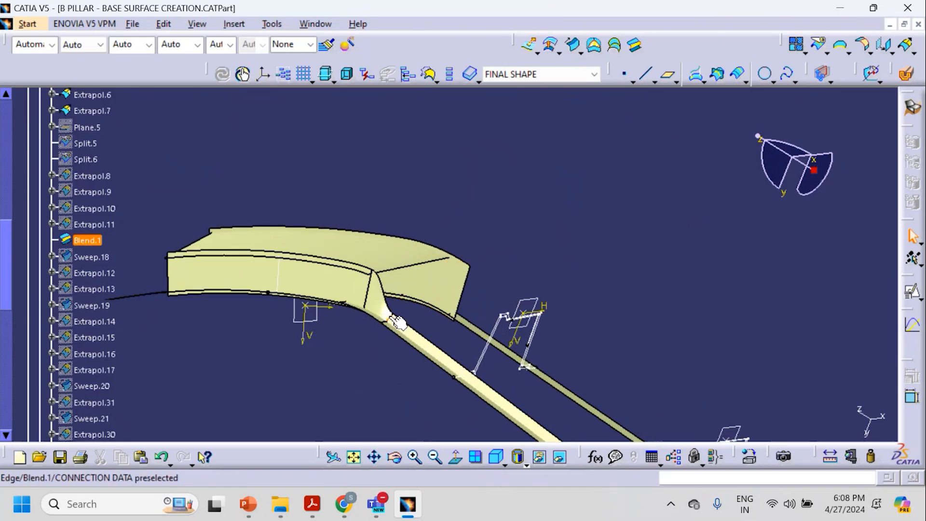
{"action": "left_click_drag", "start_coordinate": [6, 273], "coordinate": [10, 399]}
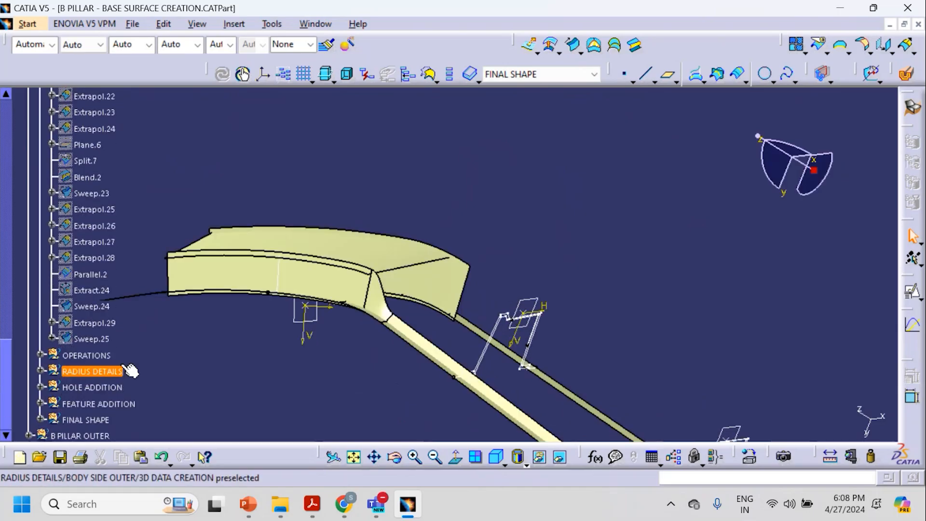
Step: Hide Blend.1 in CONNECTION DATA and all remaining surfaces, leaving the master section sketches displayed
{"action": "right_click", "coordinate": [358, 275]}
{"action": "left_click", "coordinate": [393, 234]}
{"action": "right_click", "coordinate": [399, 262]}
{"action": "left_click", "coordinate": [306, 223]}
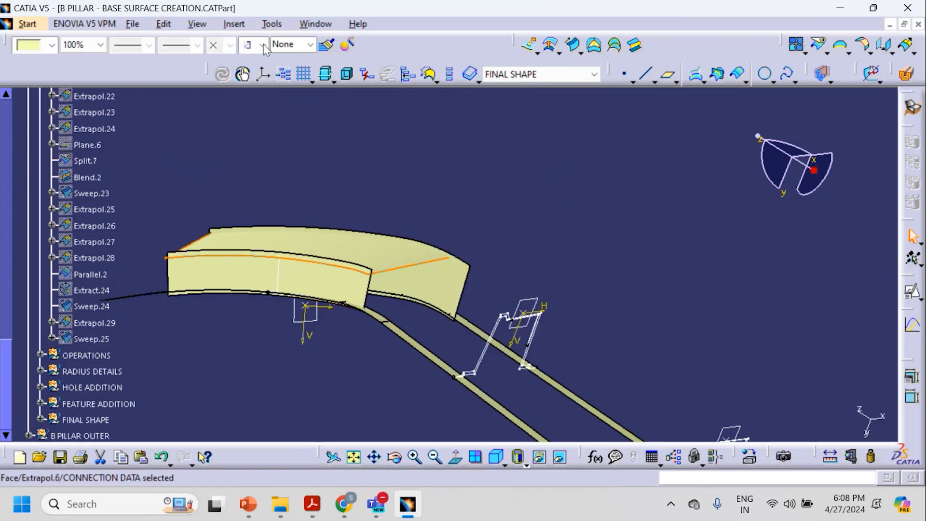
{"action": "left_click", "coordinate": [272, 23]}
{"action": "mouse_move", "coordinate": [294, 139]}
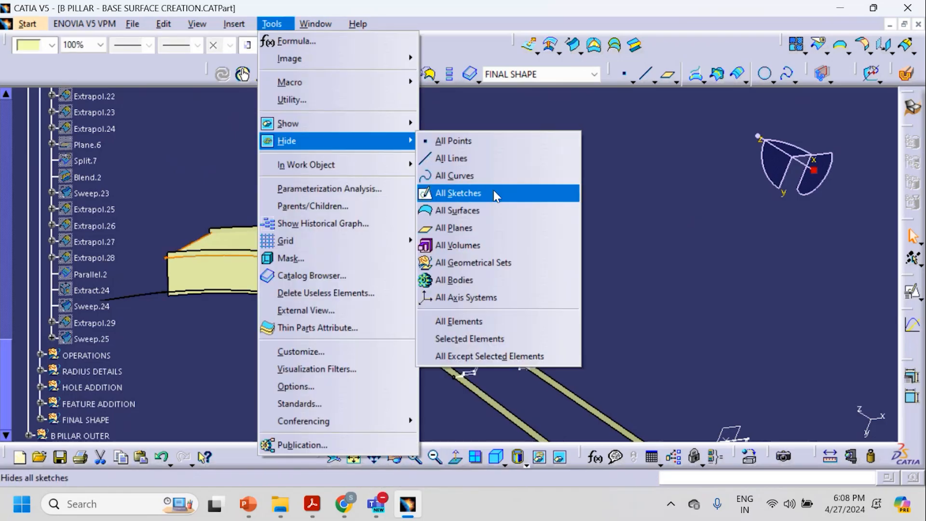
{"action": "left_click", "coordinate": [489, 210]}
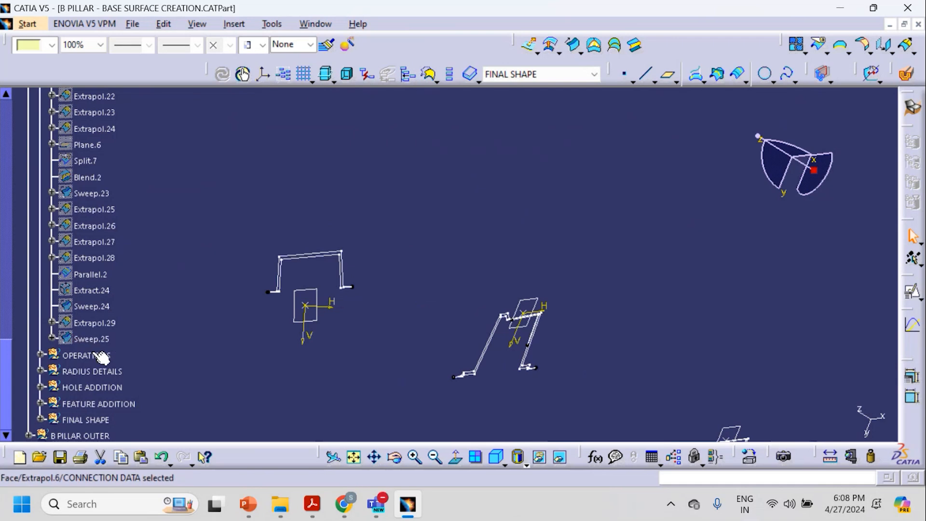
Step: Expand OPERATIONS and its Geometrical Set.45, show Trim.9 and inspect the trimmed upper surfaces
{"action": "left_click", "coordinate": [41, 355]}
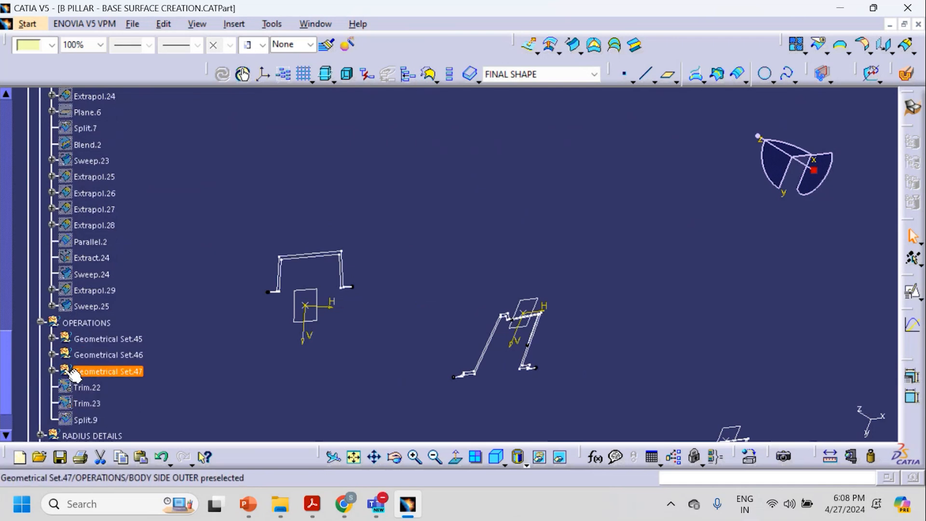
{"action": "left_click", "coordinate": [52, 339]}
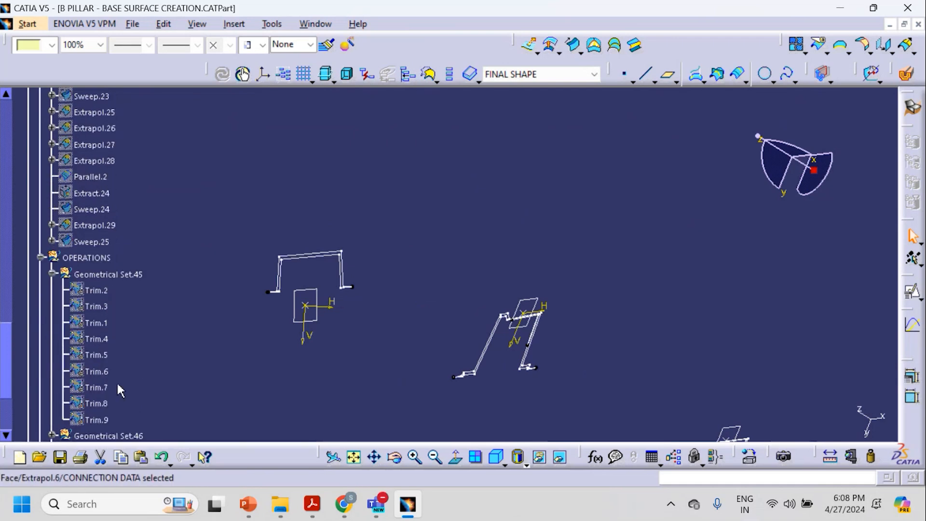
{"action": "right_click", "coordinate": [113, 420]}
{"action": "left_click", "coordinate": [144, 166]}
{"action": "middle_click_drag", "start_coordinate": [438, 314], "coordinate": [458, 357]}
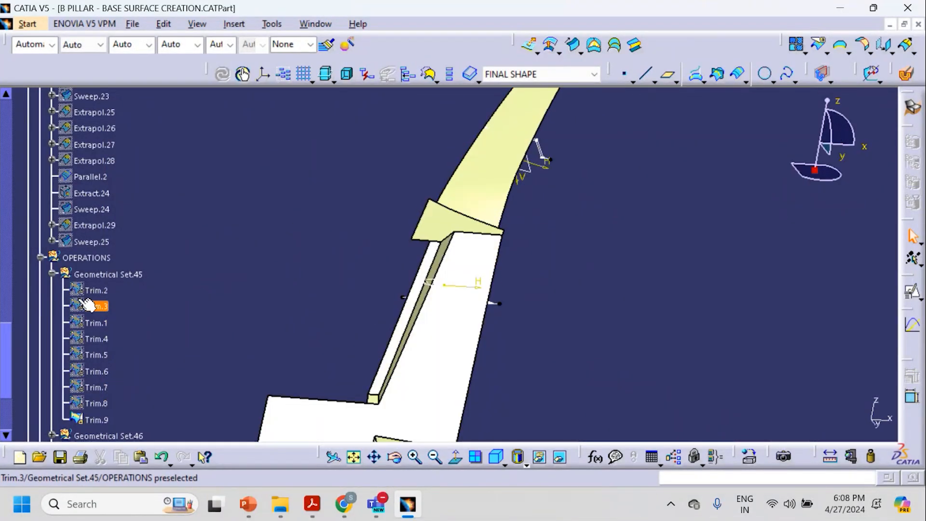
Step: Collapse and hide Geometrical Set.45, and show Trim.15 in Geometrical Set.46 to inspect that side's trimmed walls and flange
{"action": "left_click", "coordinate": [52, 274]}
{"action": "right_click", "coordinate": [113, 275]}
{"action": "left_click", "coordinate": [145, 234]}
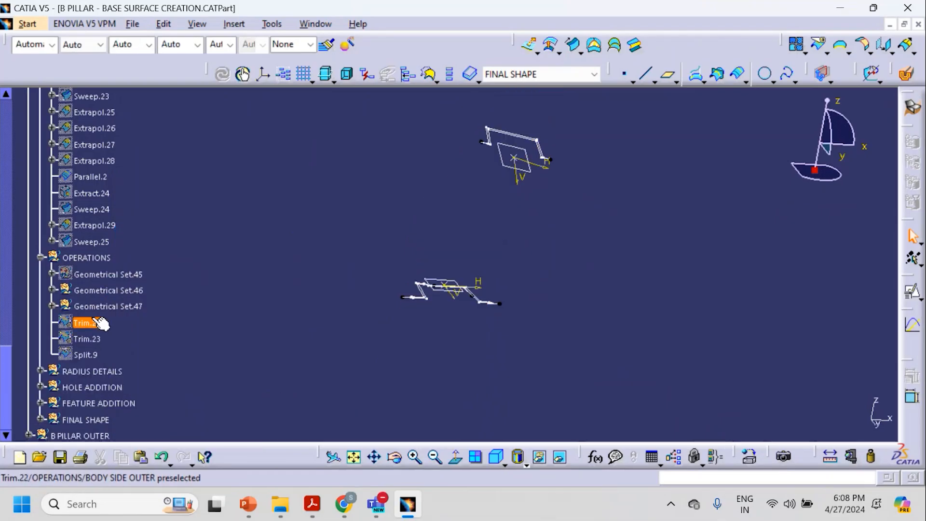
{"action": "left_click", "coordinate": [52, 290]}
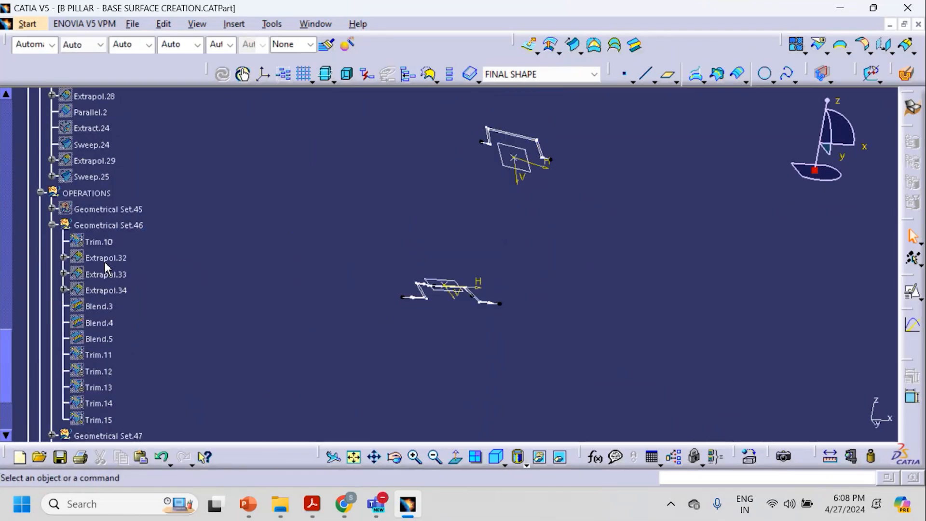
{"action": "right_click", "coordinate": [99, 418]}
{"action": "left_click", "coordinate": [130, 164]}
{"action": "middle_click_drag", "start_coordinate": [449, 272], "coordinate": [407, 218]}
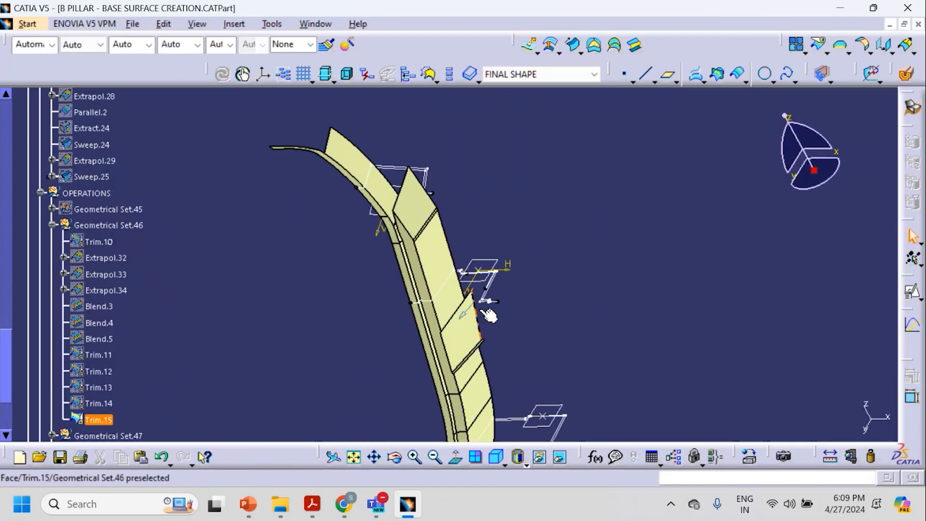
{"action": "middle_click_drag", "start_coordinate": [390, 341], "coordinate": [446, 291]}
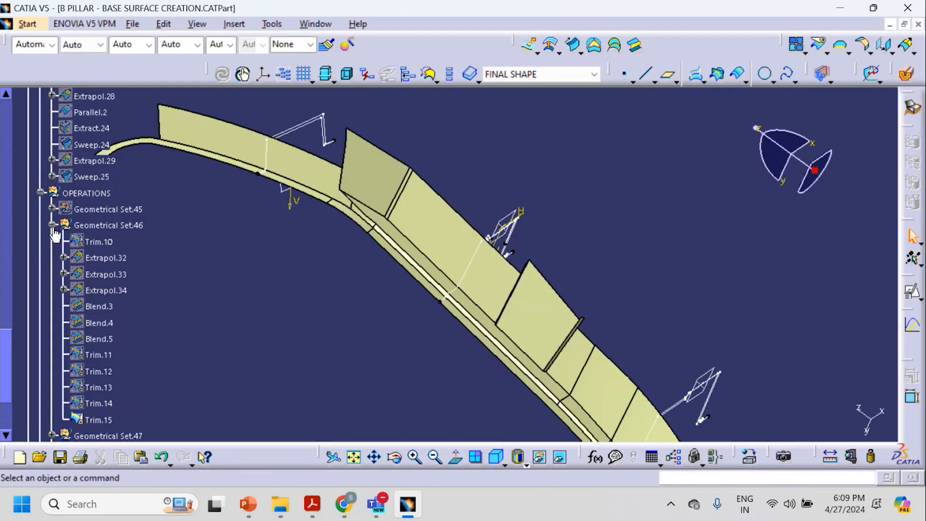
Step: Collapse and hide Geometrical Set.46, and show Trim.21 in Geometrical Set.47 to inspect the opposite side's trimmed surfaces
{"action": "left_click", "coordinate": [52, 224]}
{"action": "right_click", "coordinate": [103, 225]}
{"action": "left_click", "coordinate": [118, 234]}
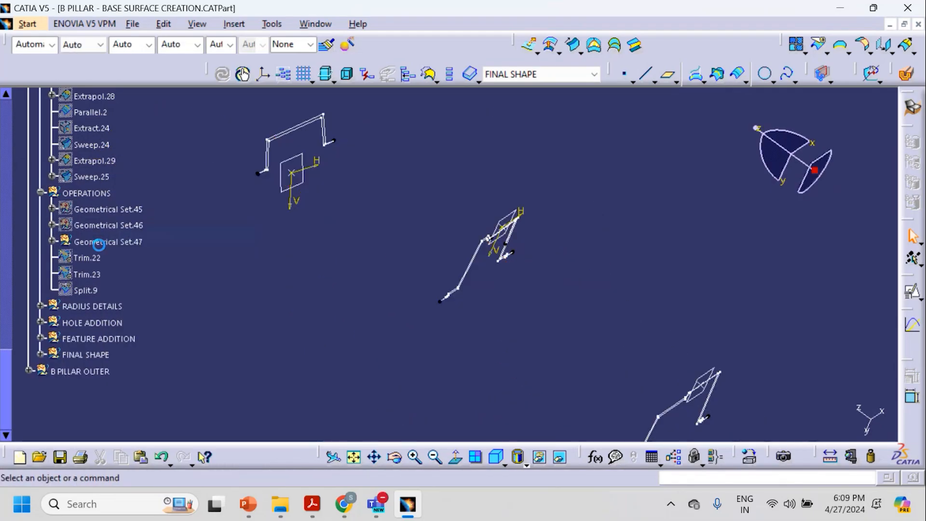
{"action": "left_click", "coordinate": [51, 240]}
{"action": "right_click", "coordinate": [94, 419]}
{"action": "left_click", "coordinate": [147, 168]}
{"action": "middle_click_drag", "start_coordinate": [611, 349], "coordinate": [476, 388]}
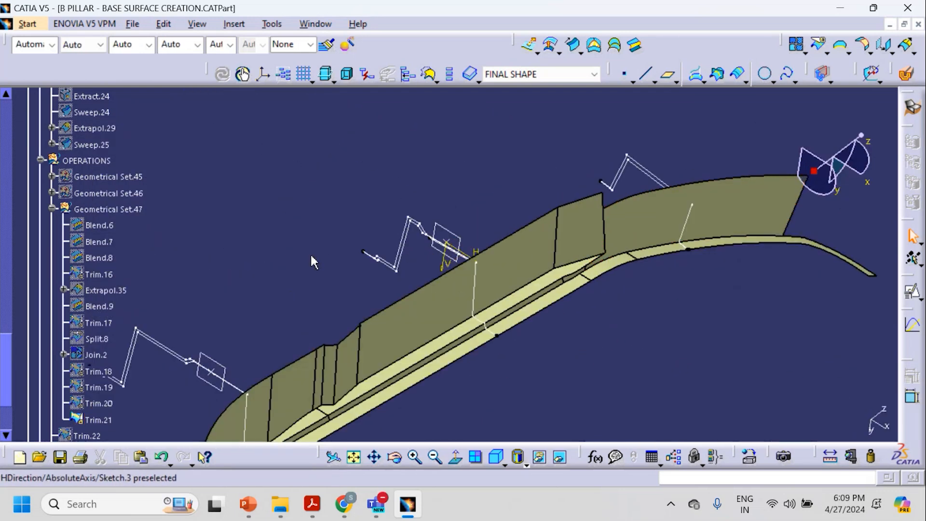
Step: Hide and collapse Geometrical Set.47, and show Trim.23 to inspect the combined pillar surface from several sides
{"action": "right_click", "coordinate": [103, 209]}
{"action": "left_click", "coordinate": [149, 233]}
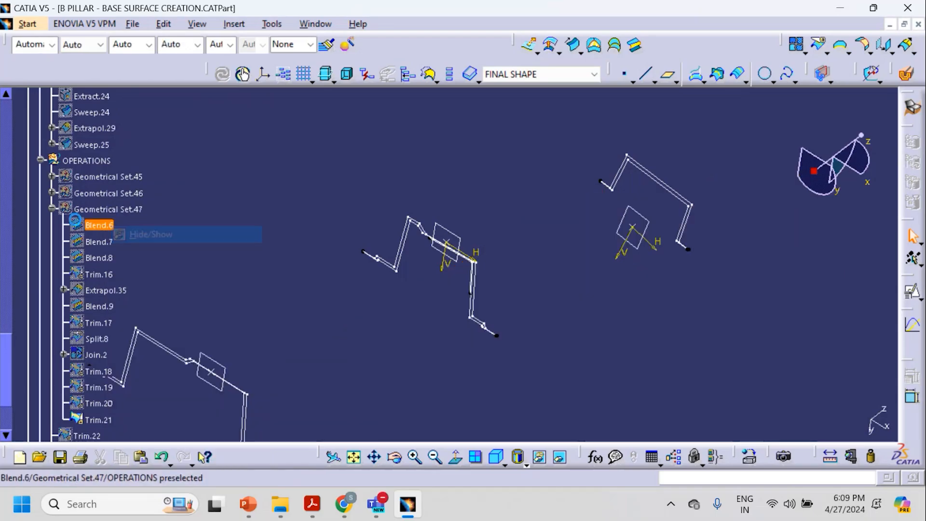
{"action": "left_click", "coordinate": [52, 209]}
{"action": "right_click", "coordinate": [88, 261]}
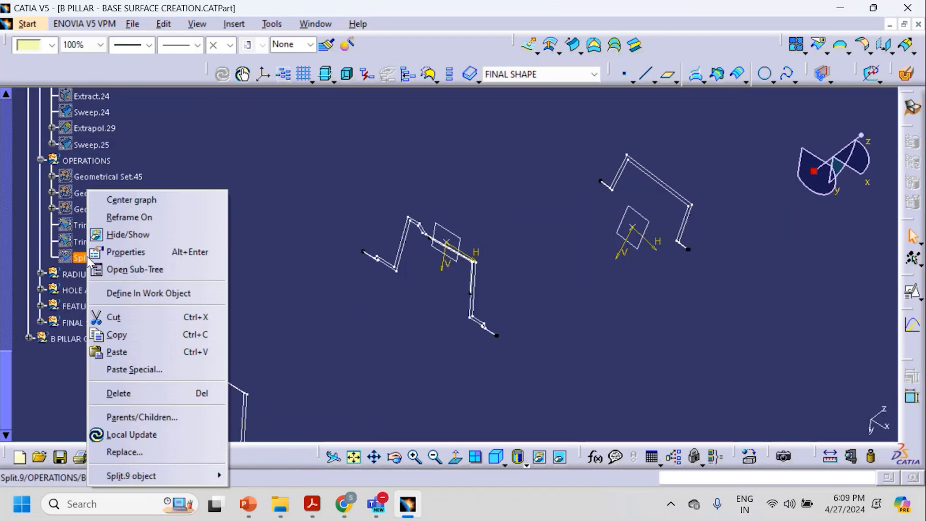
{"action": "right_click", "coordinate": [83, 242]}
{"action": "left_click", "coordinate": [128, 232]}
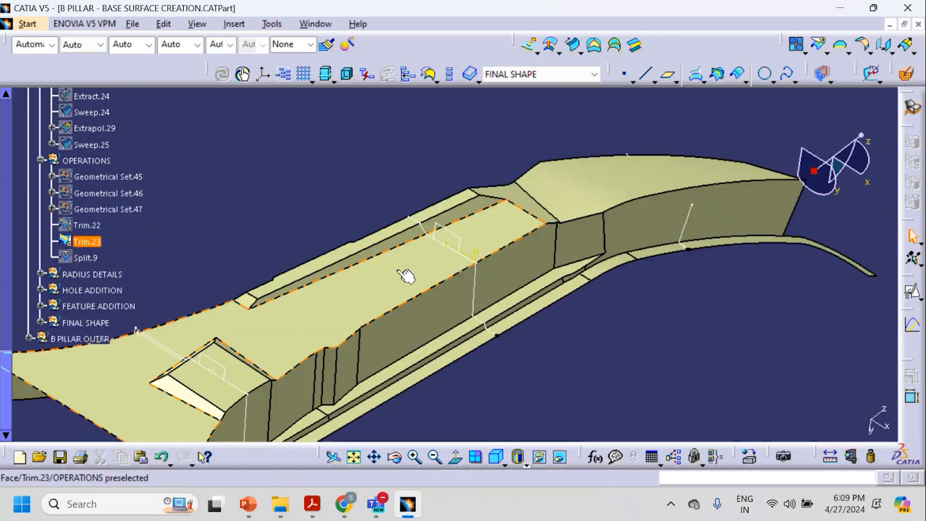
{"action": "middle_click_drag", "start_coordinate": [404, 290], "coordinate": [549, 225]}
{"action": "middle_click_drag", "start_coordinate": [414, 269], "coordinate": [444, 192]}
{"action": "middle_click_drag", "start_coordinate": [515, 201], "coordinate": [494, 230]}
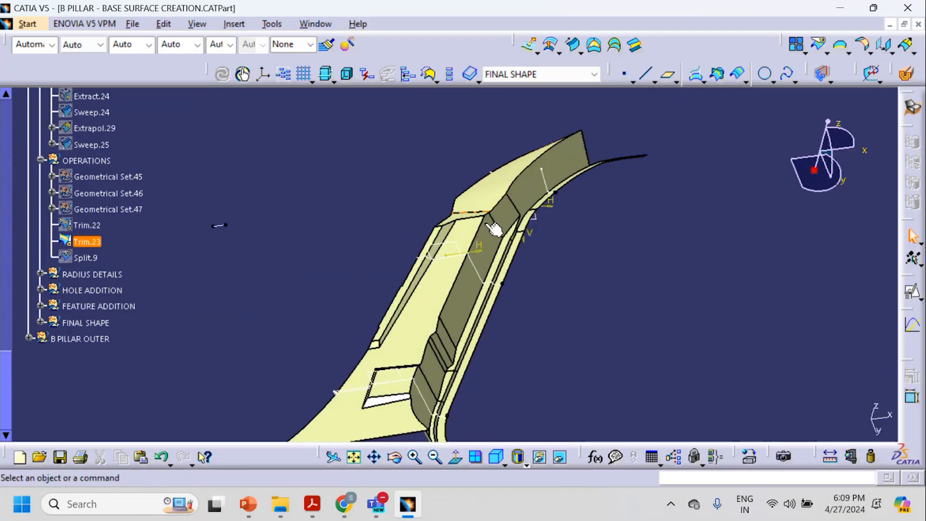
{"action": "middle_click_drag", "start_coordinate": [409, 256], "coordinate": [478, 348]}
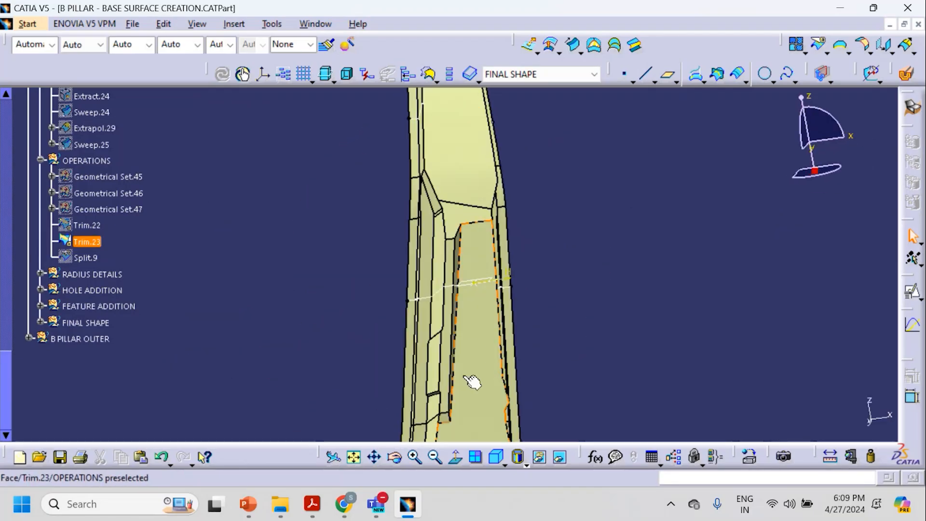
{"action": "middle_click_drag", "start_coordinate": [480, 351], "coordinate": [586, 312]}
{"action": "middle_click_drag", "start_coordinate": [505, 290], "coordinate": [299, 294]}
Step: Hide Trim.23 and show Split.9 in OPERATIONS to inspect the trimmed outline of the whole pillar
{"action": "right_click", "coordinate": [96, 243]}
{"action": "left_click", "coordinate": [128, 235]}
{"action": "right_click", "coordinate": [87, 257]}
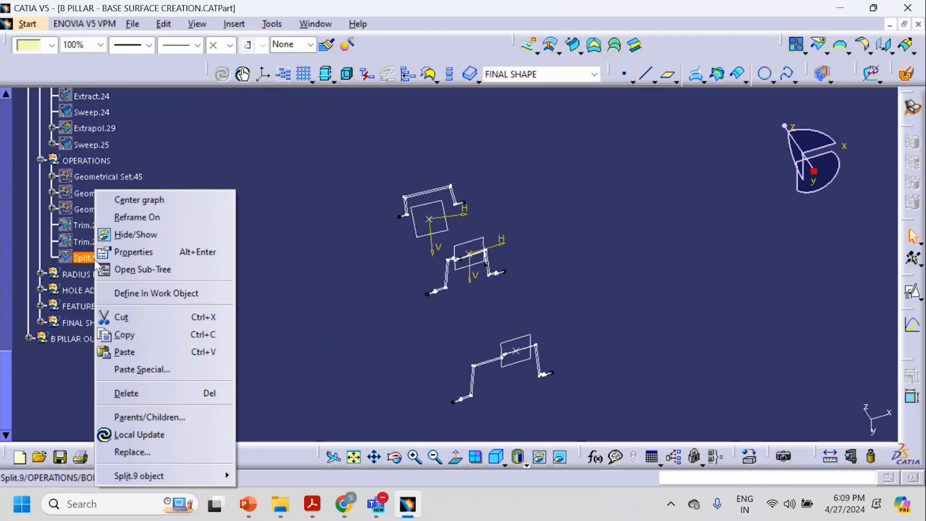
{"action": "left_click", "coordinate": [127, 234]}
{"action": "middle_click_drag", "start_coordinate": [486, 275], "coordinate": [390, 161]}
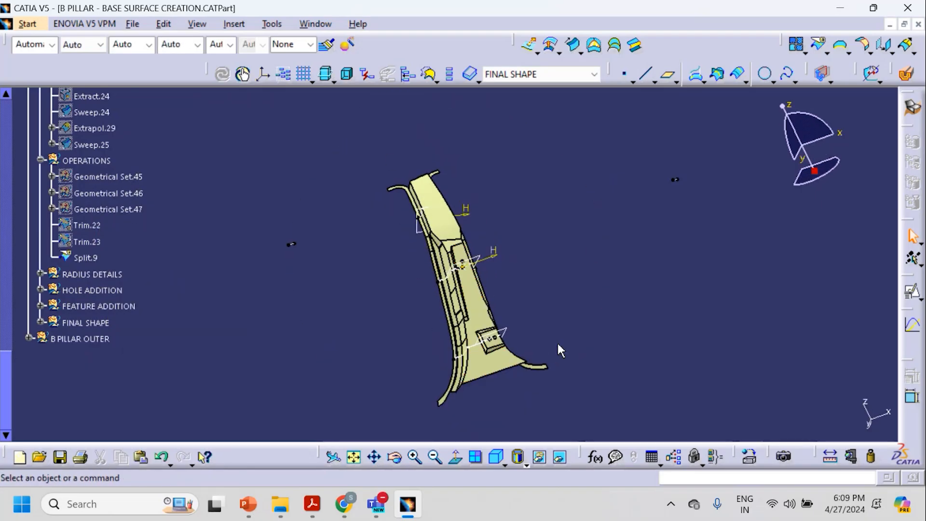
Step: Hide Split.9 and show EdgeFillet.22, the last feature in RADIUS DETAILS, to inspect the filleted pillar
{"action": "right_click", "coordinate": [94, 258]}
{"action": "left_click", "coordinate": [132, 234]}
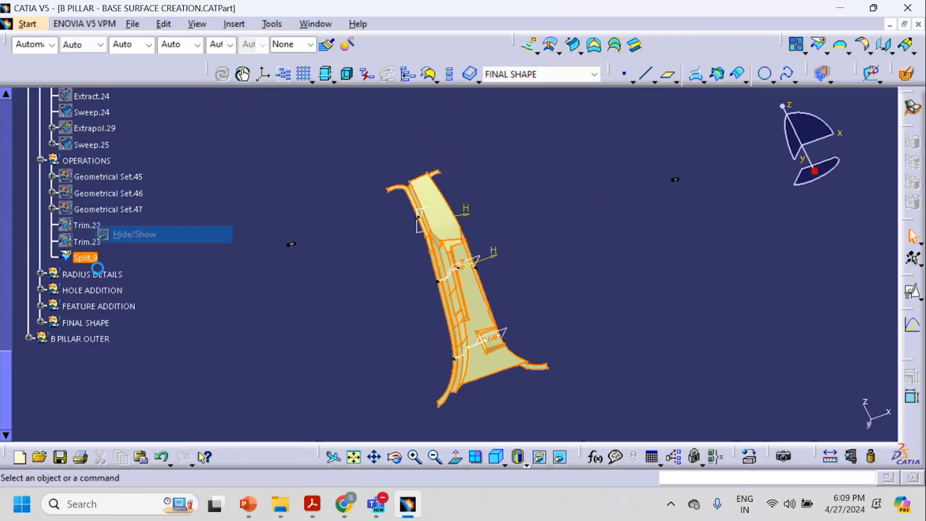
{"action": "left_click", "coordinate": [41, 273]}
{"action": "scroll", "coordinate": [111, 357], "scroll_direction": "down", "scroll_amount": 3}
{"action": "right_click", "coordinate": [89, 371]}
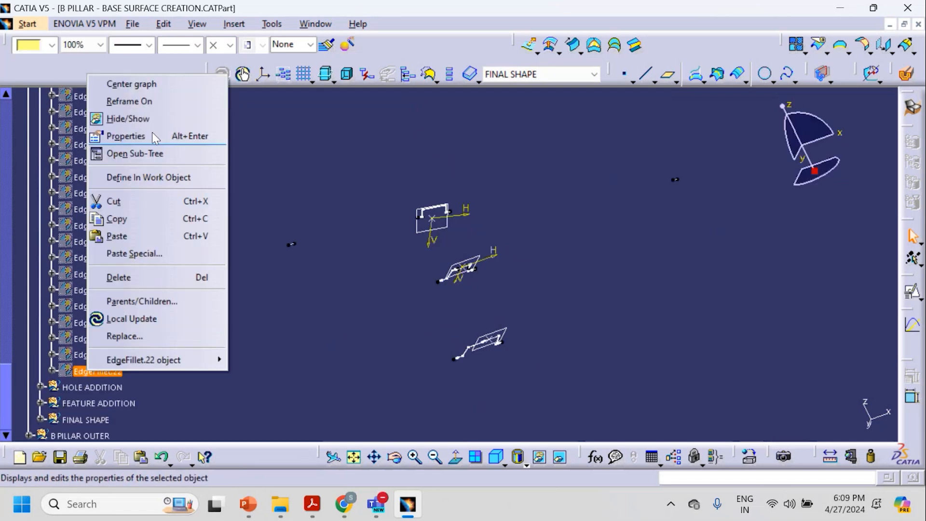
{"action": "left_click", "coordinate": [148, 119]}
{"action": "middle_click_drag", "start_coordinate": [496, 360], "coordinate": [519, 184]}
{"action": "left_click", "coordinate": [520, 183]}
{"action": "scroll", "coordinate": [520, 183], "scroll_direction": "up", "scroll_amount": 1}
{"action": "middle_click_drag", "start_coordinate": [531, 241], "coordinate": [545, 367]}
Step: Switch the display to shading with edges but without smooth edges and view the filleted pillar
{"action": "left_click", "coordinate": [526, 466]}
{"action": "left_click", "coordinate": [535, 394]}
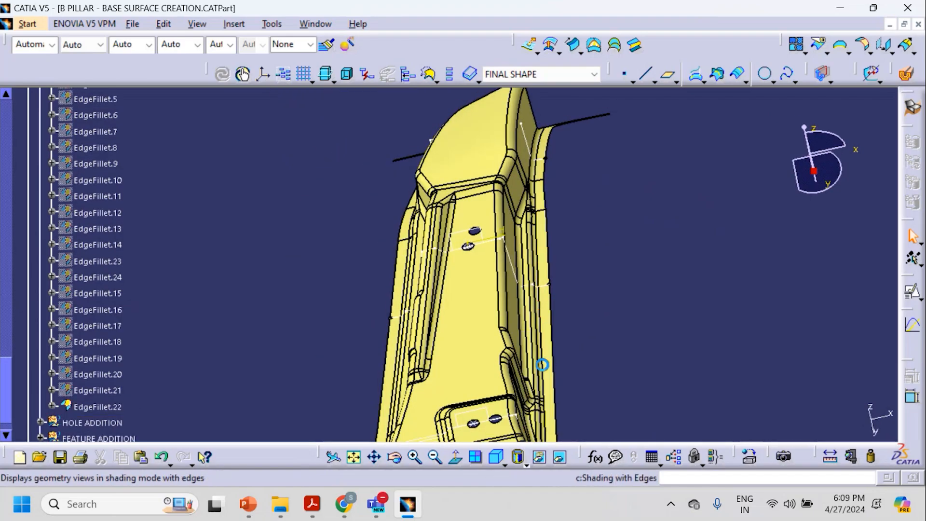
{"action": "scroll", "coordinate": [458, 279], "scroll_direction": "up", "scroll_amount": 1}
{"action": "mouse_move", "coordinate": [458, 277]}
{"action": "middle_mouse_down"}
{"action": "mouse_move", "coordinate": [449, 287]}
{"action": "mouse_move", "coordinate": [454, 371]}
{"action": "middle_mouse_up"}
{"action": "scroll", "coordinate": [54, 393], "scroll_direction": "up", "scroll_amount": 1}
Step: Collapse RADIUS DETAILS and review the extract, extrapolate and offset features in HOLE ADDITION, closing that set again
{"action": "left_click_drag", "start_coordinate": [10, 359], "coordinate": [8, 334]}
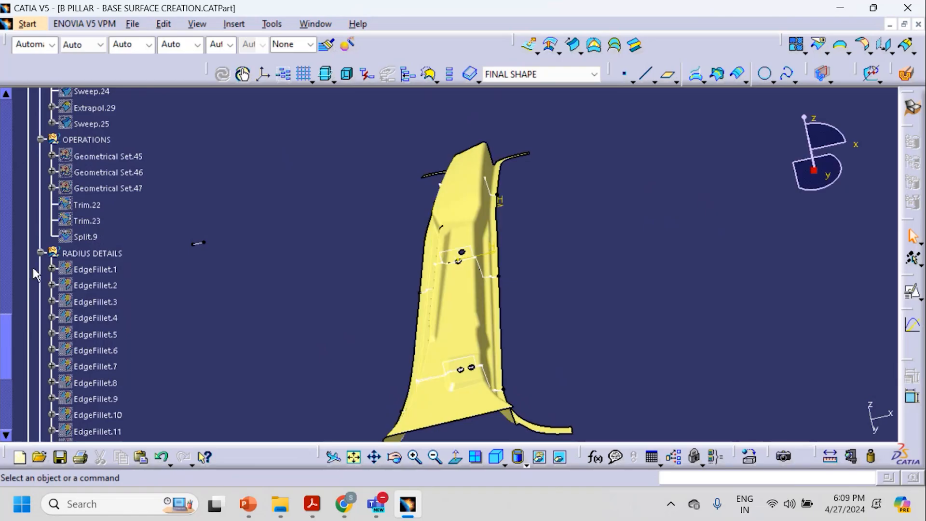
{"action": "left_click", "coordinate": [42, 253]}
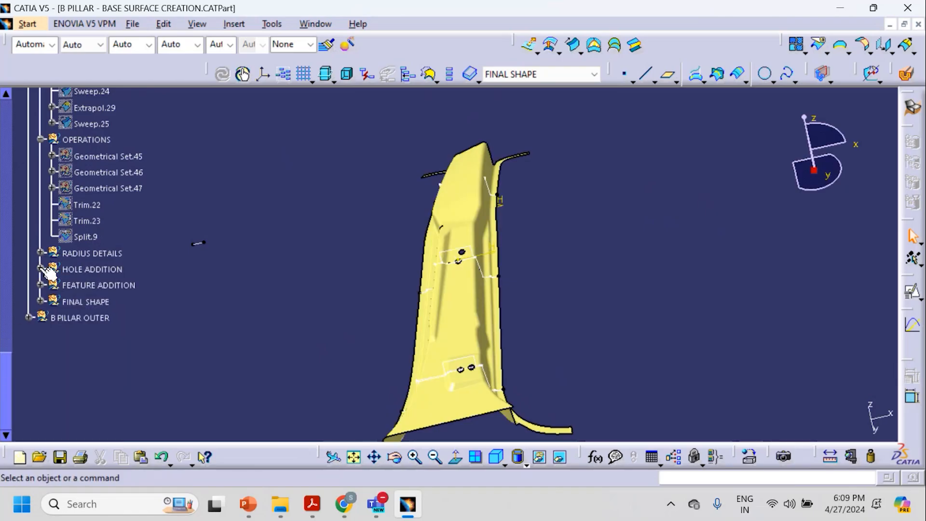
{"action": "left_click", "coordinate": [41, 269]}
{"action": "scroll", "coordinate": [94, 402], "scroll_direction": "down", "scroll_amount": 1}
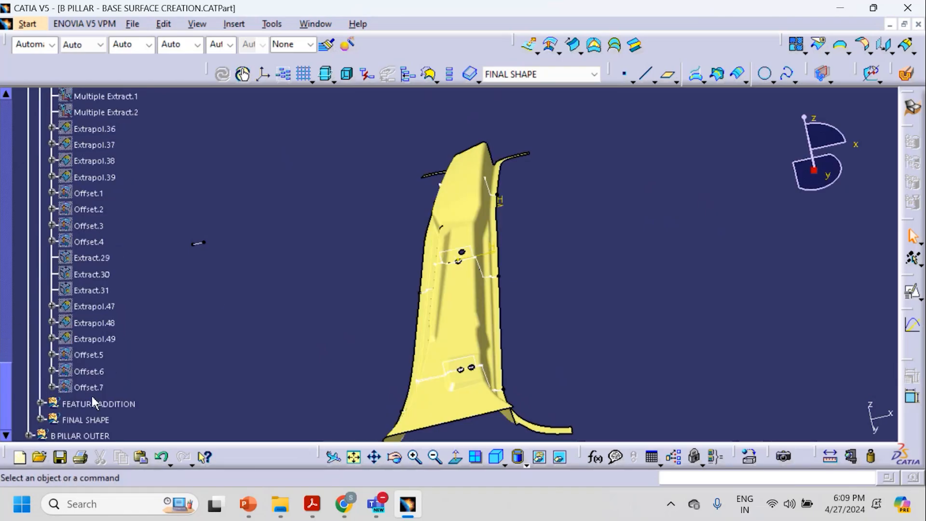
{"action": "scroll", "coordinate": [463, 292], "scroll_direction": "up", "scroll_amount": 1}
{"action": "middle_click_drag", "start_coordinate": [463, 292], "coordinate": [512, 344]}
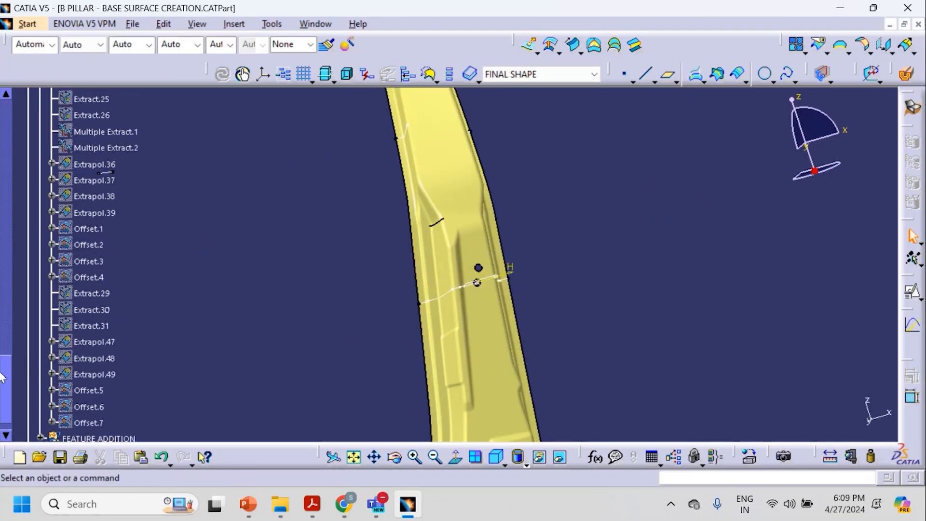
{"action": "scroll", "coordinate": [27, 366], "scroll_direction": "up", "scroll_amount": 6}
{"action": "left_click", "coordinate": [41, 359]}
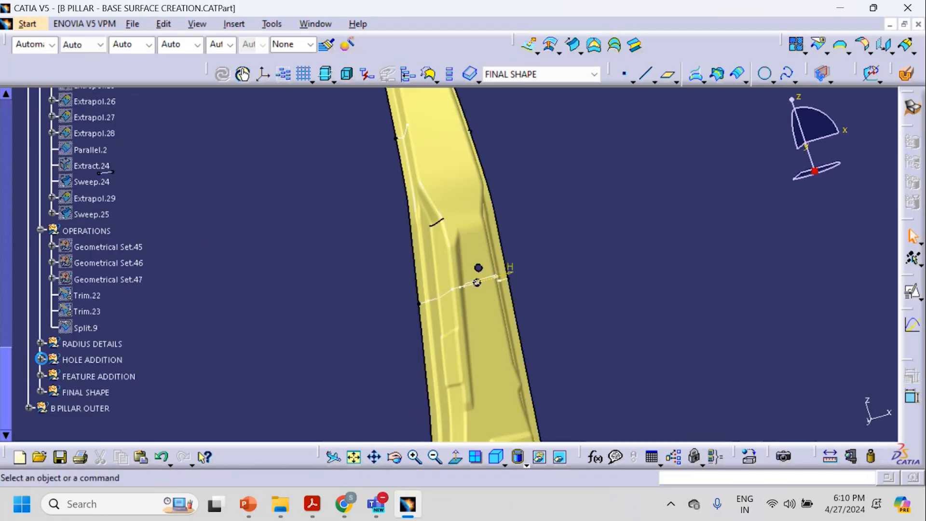
Step: Review the door striker and check link embosses listed in FEATURE ADDITION and inspect the pillar's side wall
{"action": "left_click", "coordinate": [40, 376]}
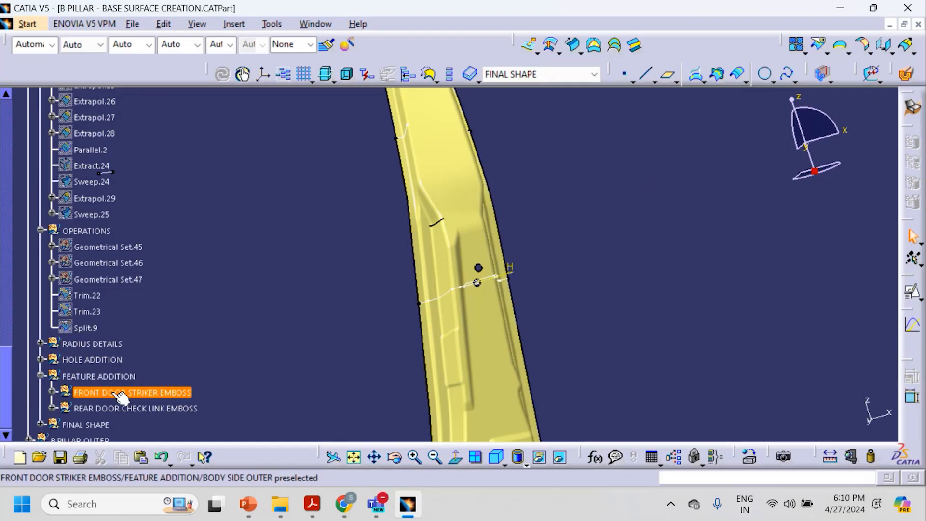
{"action": "middle_click_drag", "start_coordinate": [496, 351], "coordinate": [430, 303]}
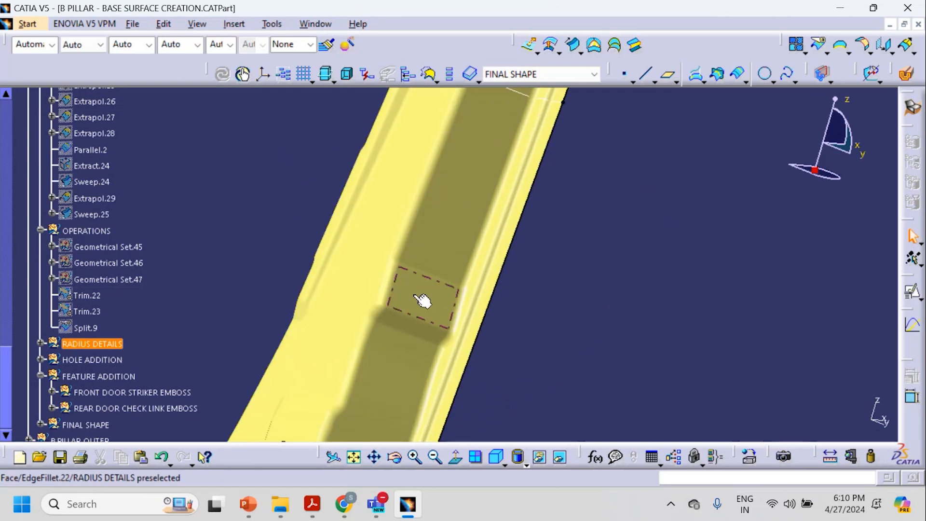
{"action": "left_click", "coordinate": [40, 375]}
Step: Hide the filleted surface and show Split.10 from FINAL SHAPE to inspect the finished body side outer
{"action": "left_click", "coordinate": [41, 392]}
{"action": "right_click", "coordinate": [386, 282]}
{"action": "left_click", "coordinate": [393, 232]}
{"action": "right_click", "coordinate": [102, 416]}
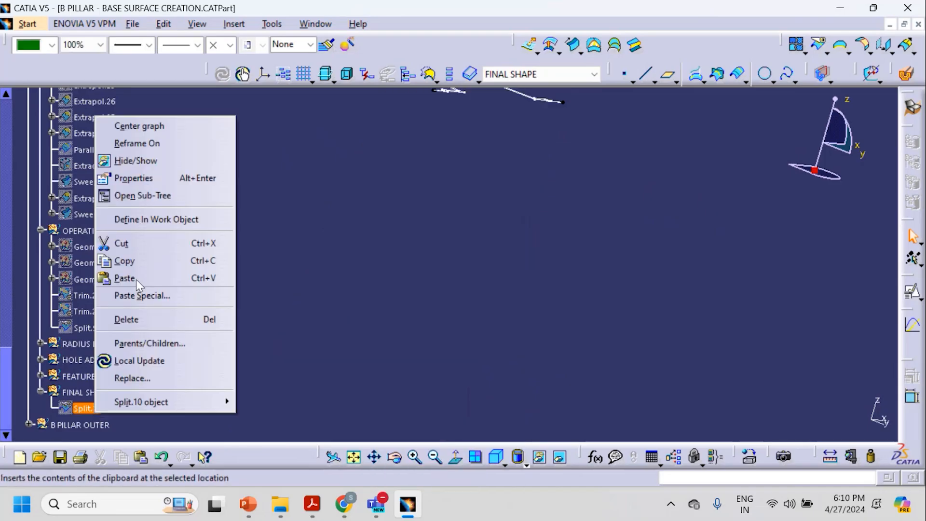
{"action": "left_click", "coordinate": [133, 159]}
{"action": "middle_click_drag", "start_coordinate": [366, 282], "coordinate": [478, 319]}
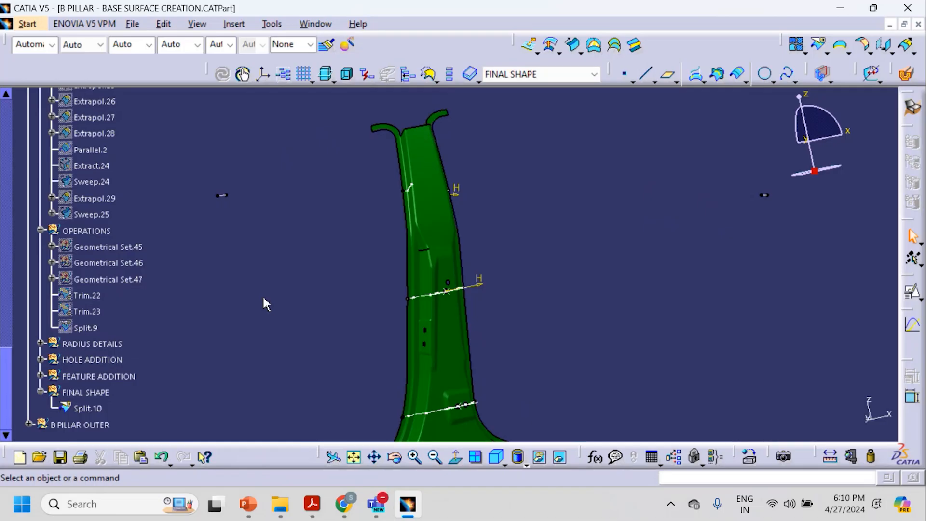
Step: Collapse CONNECTION DATA, BASE SURFACE and OPERATIONS under BODY SIDE OUTER, and expand the B PILLAR OUTER set
{"action": "left_click_drag", "start_coordinate": [6, 373], "coordinate": [14, 174]}
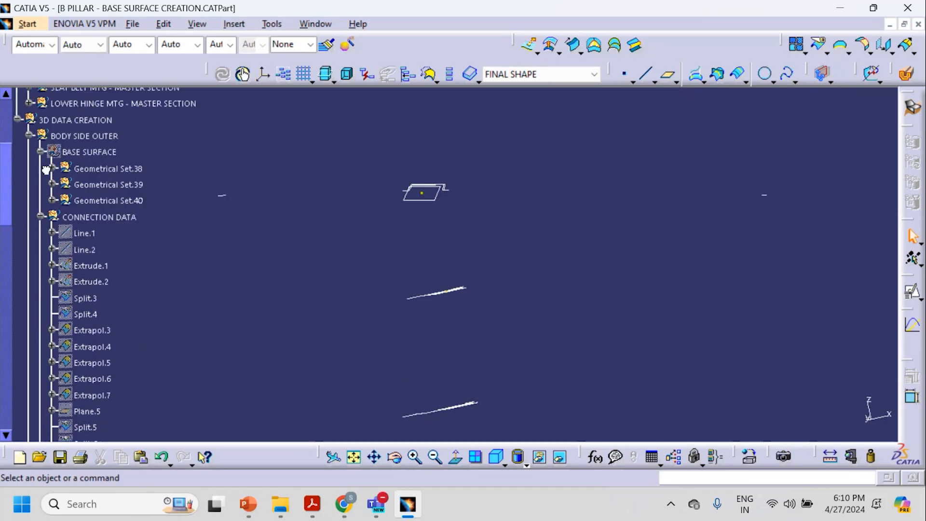
{"action": "left_click", "coordinate": [40, 231]}
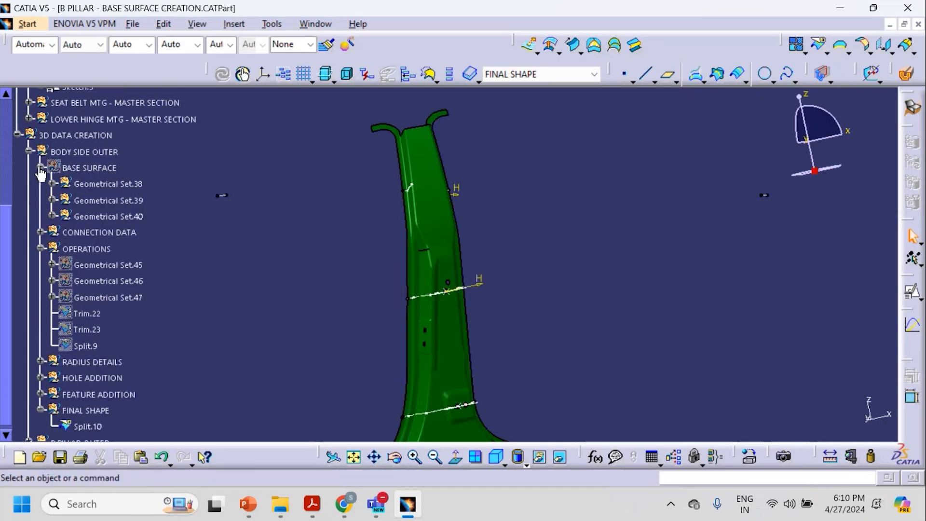
{"action": "left_click", "coordinate": [40, 167]}
{"action": "left_click", "coordinate": [41, 200]}
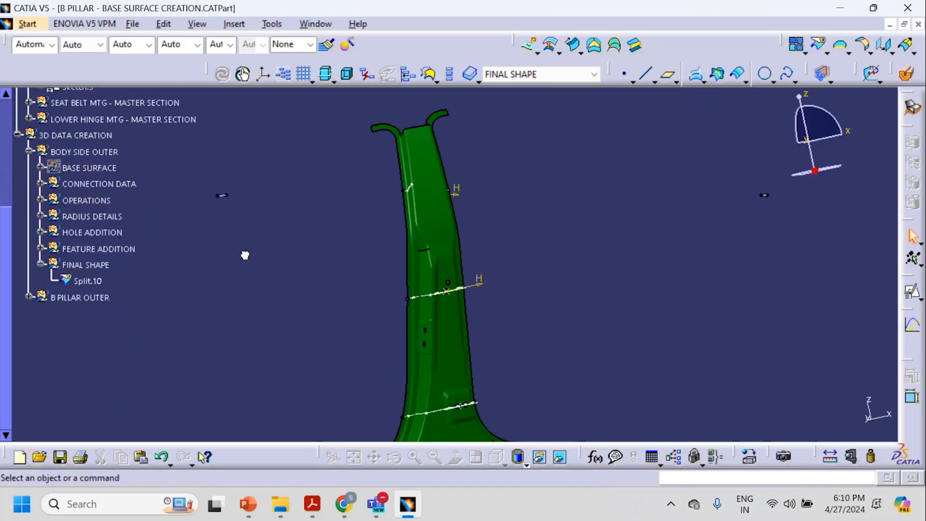
{"action": "left_click", "coordinate": [28, 297]}
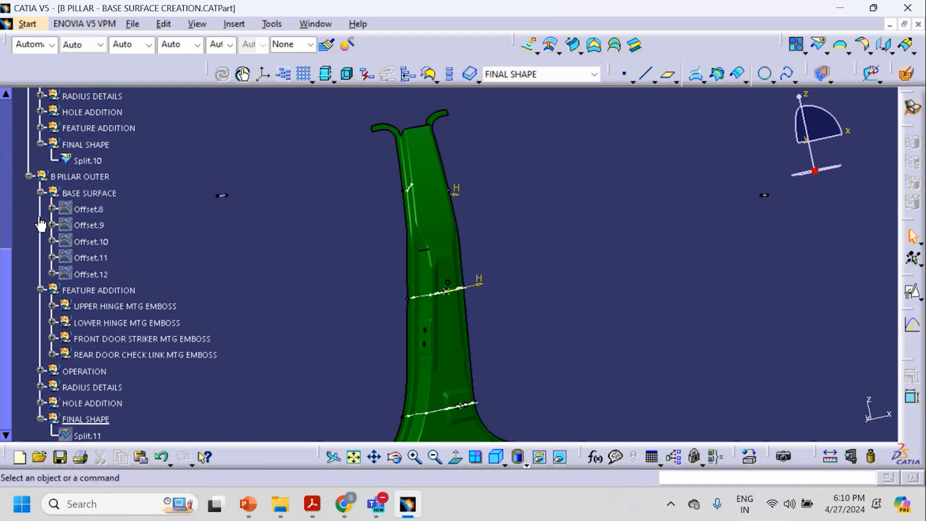
Step: Collapse BASE SURFACE and FEATURE ADDITION under B PILLAR OUTER, and hide the body side outer's Split.10 surface
{"action": "left_click", "coordinate": [41, 194]}
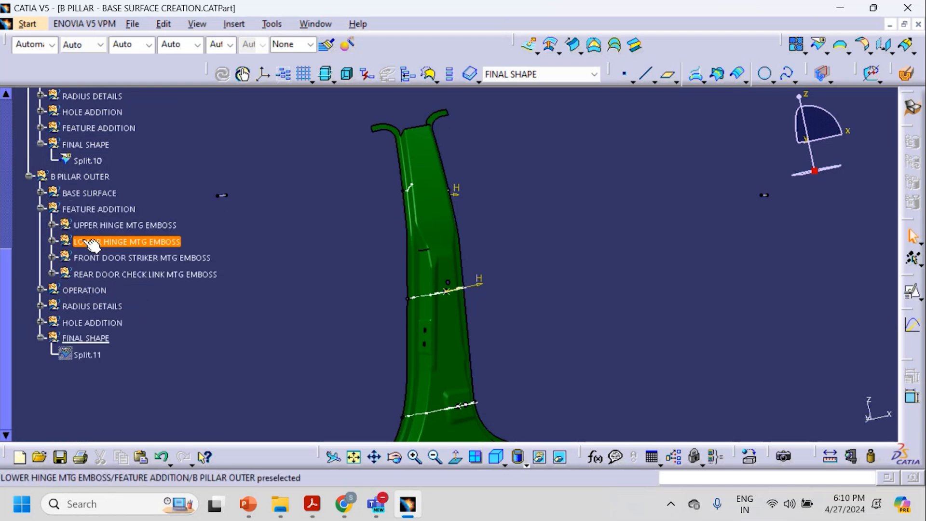
{"action": "left_click", "coordinate": [41, 209]}
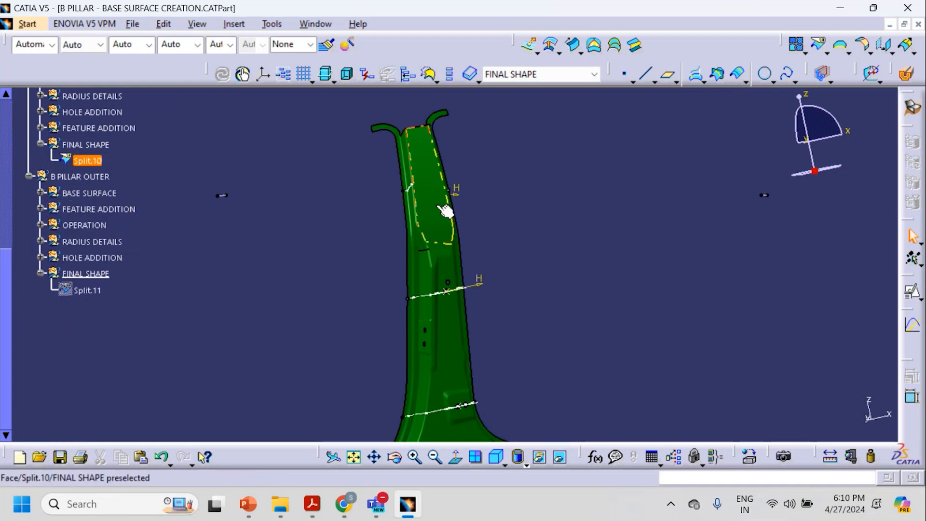
{"action": "right_click", "coordinate": [440, 189]}
{"action": "left_click", "coordinate": [458, 233]}
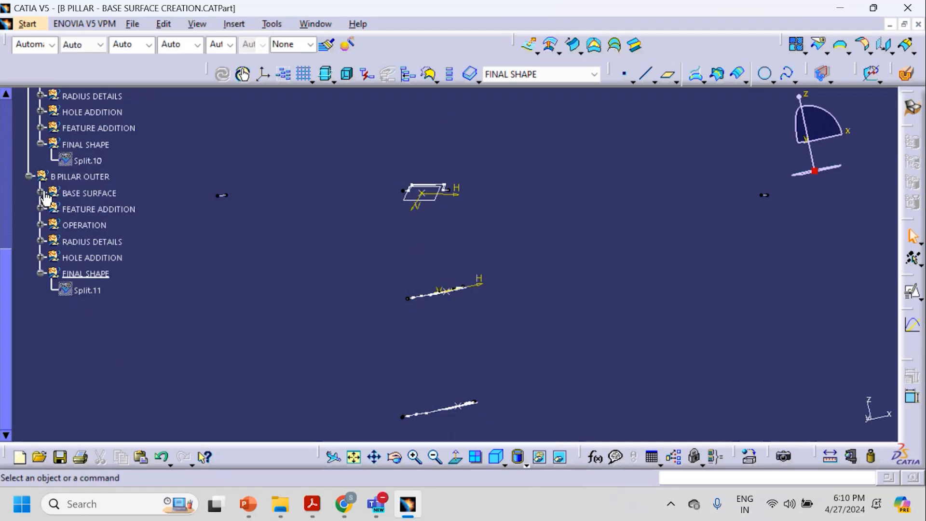
Step: Expand BASE SURFACE and OPERATION under B PILLAR OUTER, show Trim.33 to inspect the trimmed surface, and collapse OPERATION again
{"action": "left_click", "coordinate": [41, 193]}
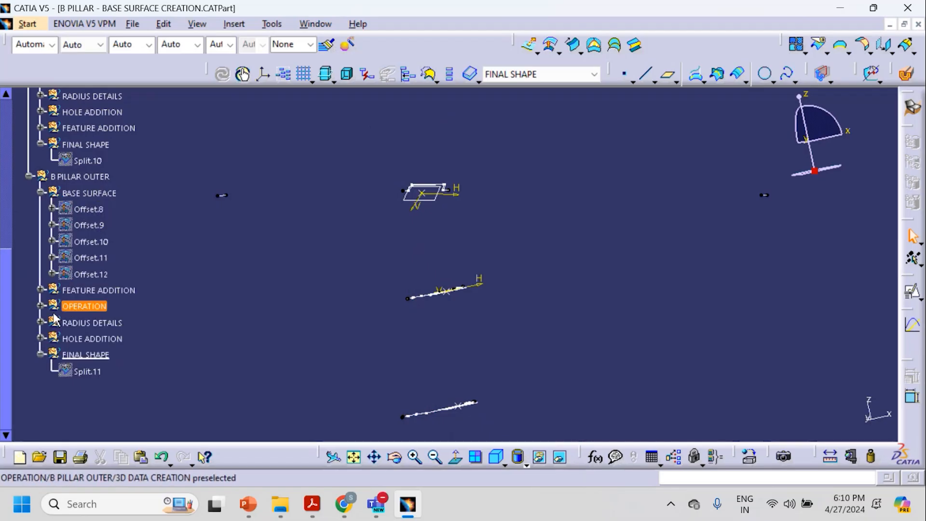
{"action": "left_click", "coordinate": [40, 306]}
{"action": "right_click", "coordinate": [97, 370]}
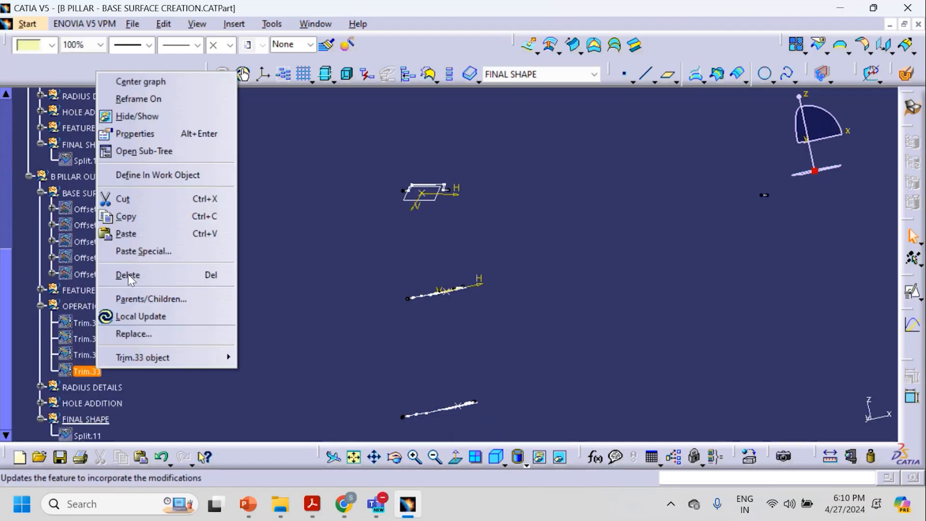
{"action": "left_click", "coordinate": [141, 115]}
{"action": "middle_click_drag", "start_coordinate": [376, 292], "coordinate": [491, 238]}
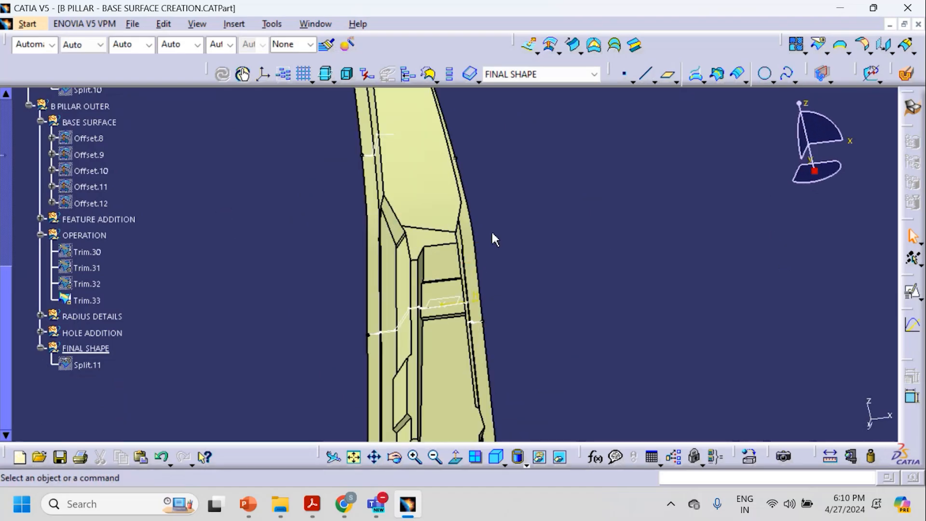
{"action": "left_click", "coordinate": [41, 235]}
Step: Hide Trim.33 and show Split.11 from the B PILLAR OUTER's FINAL SHAPE to inspect the finished part
{"action": "right_click", "coordinate": [408, 203]}
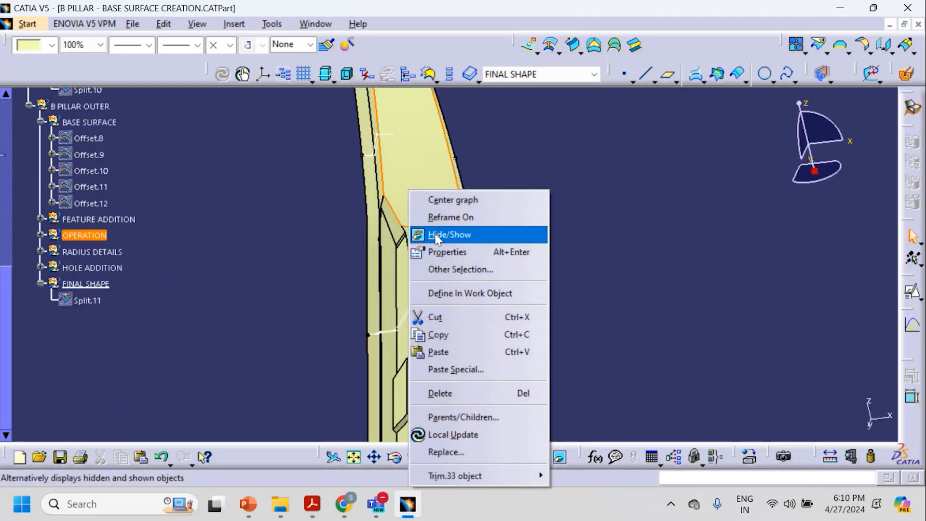
{"action": "left_click", "coordinate": [449, 234]}
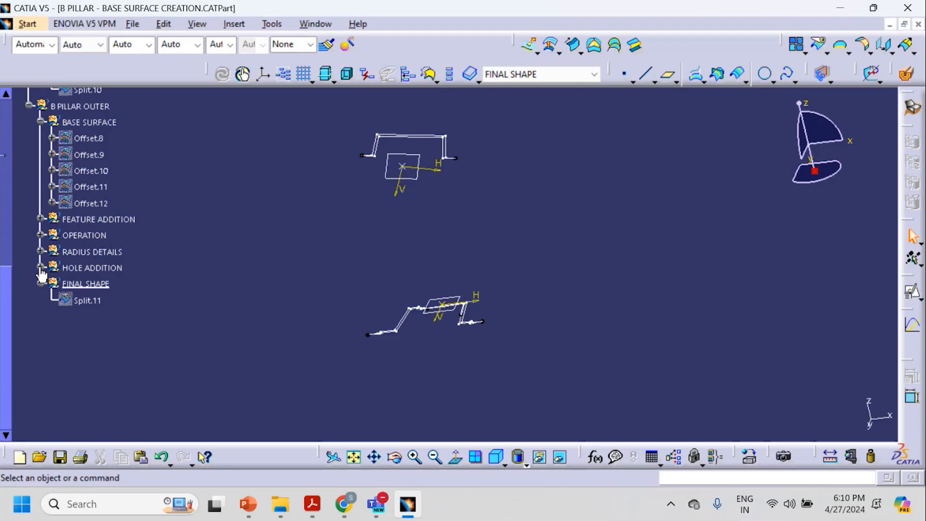
{"action": "right_click", "coordinate": [87, 300]}
{"action": "left_click", "coordinate": [178, 47]}
{"action": "scroll", "coordinate": [331, 220], "scroll_direction": "up", "scroll_amount": 1}
{"action": "middle_click_drag", "start_coordinate": [331, 220], "coordinate": [457, 317]}
{"action": "scroll", "coordinate": [447, 244], "scroll_direction": "down", "scroll_amount": 1}
{"action": "scroll", "coordinate": [457, 317], "scroll_direction": "up", "scroll_amount": 1}
Step: Collapse BASE SURFACE under B PILLAR OUTER, and close the BODY SIDE OUTER and B PILLAR OUTER sets under 3D DATA CREATION
{"action": "left_click", "coordinate": [41, 193]}
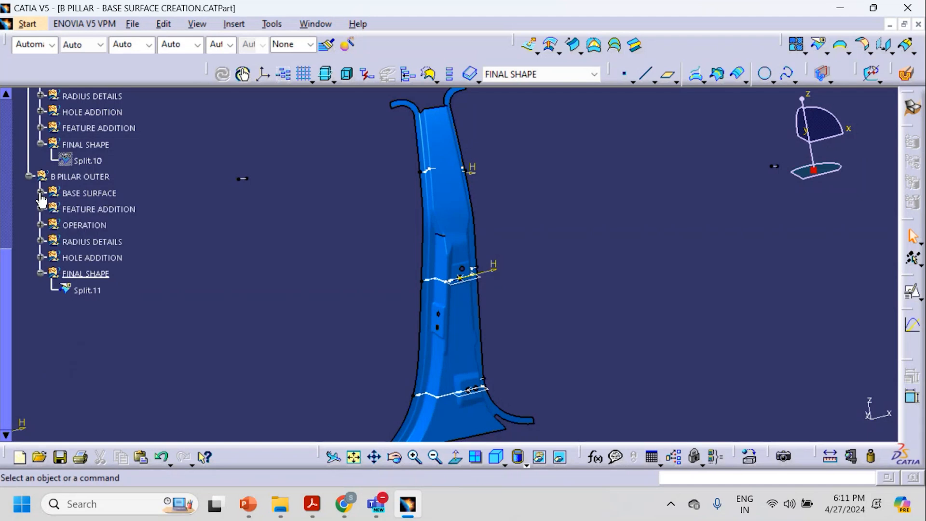
{"action": "left_click_drag", "start_coordinate": [9, 263], "coordinate": [10, 188]}
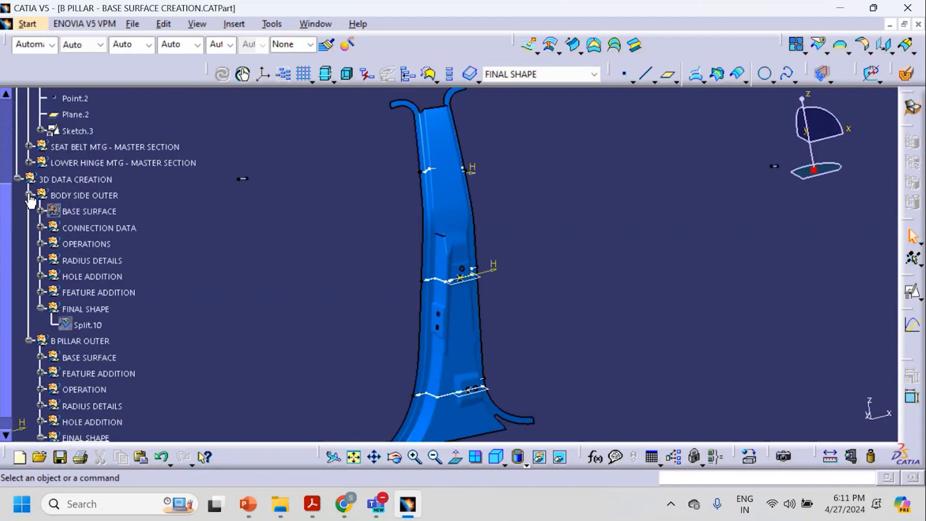
{"action": "left_click", "coordinate": [29, 195]}
{"action": "left_click", "coordinate": [29, 211]}
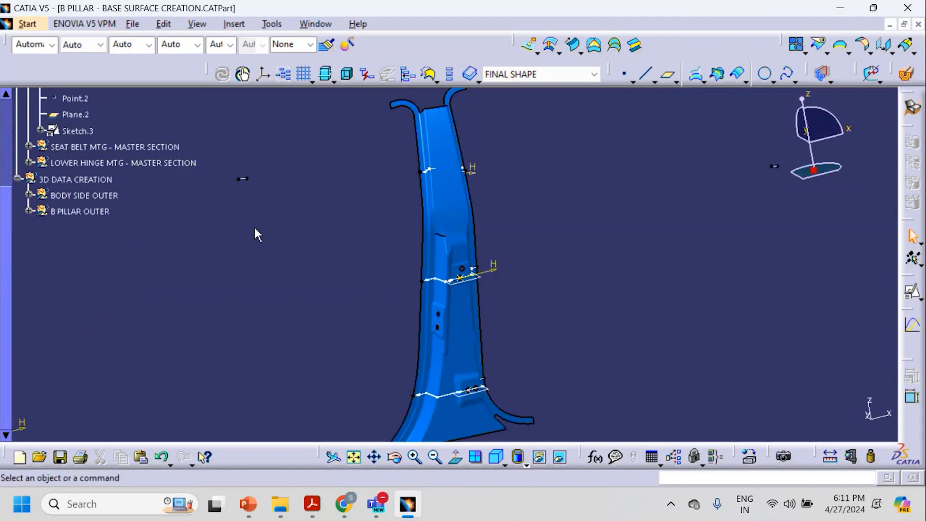